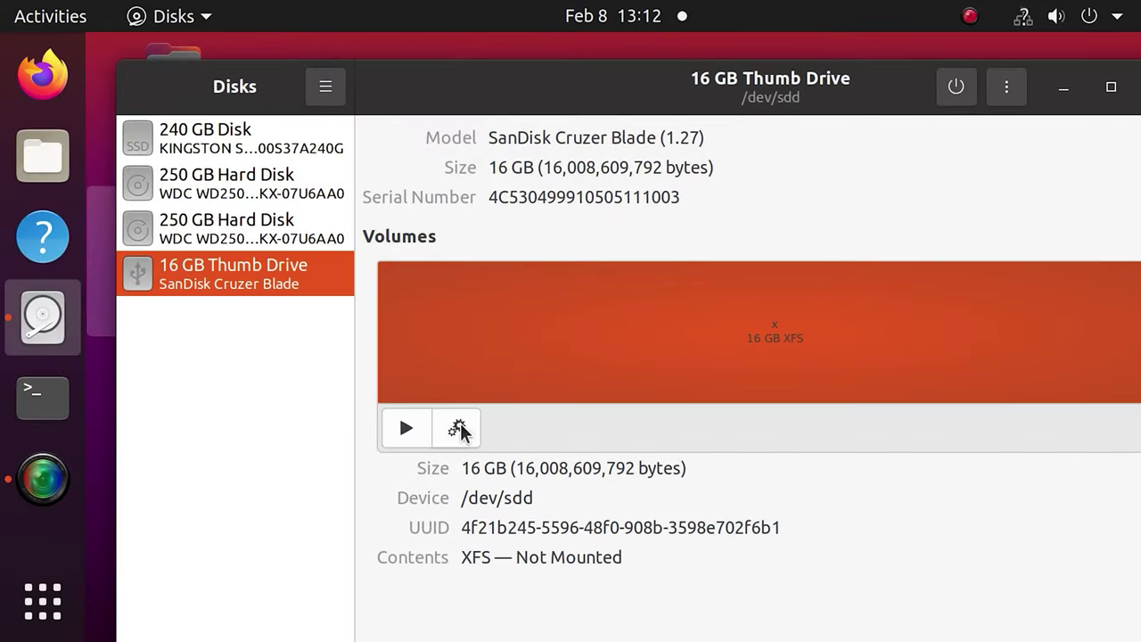
- Format the 16 GB thumb drive's volume as XFS named x, then mount it
left_click(458, 429)
left_click(591, 237)
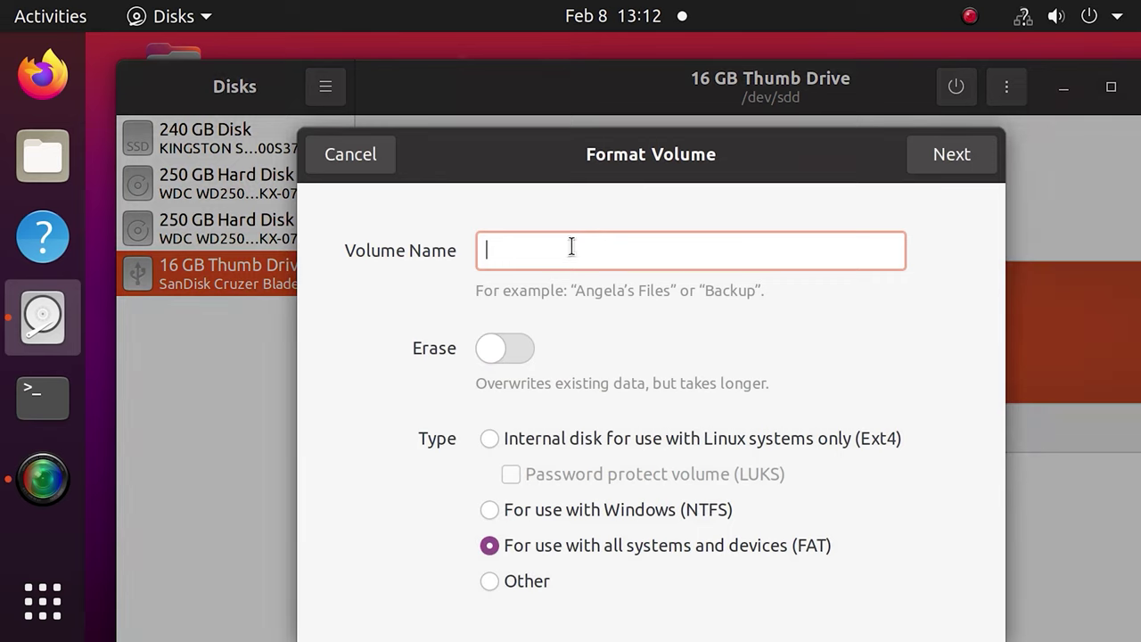
left_click(949, 157)
left_click(945, 154)
left_click(945, 155)
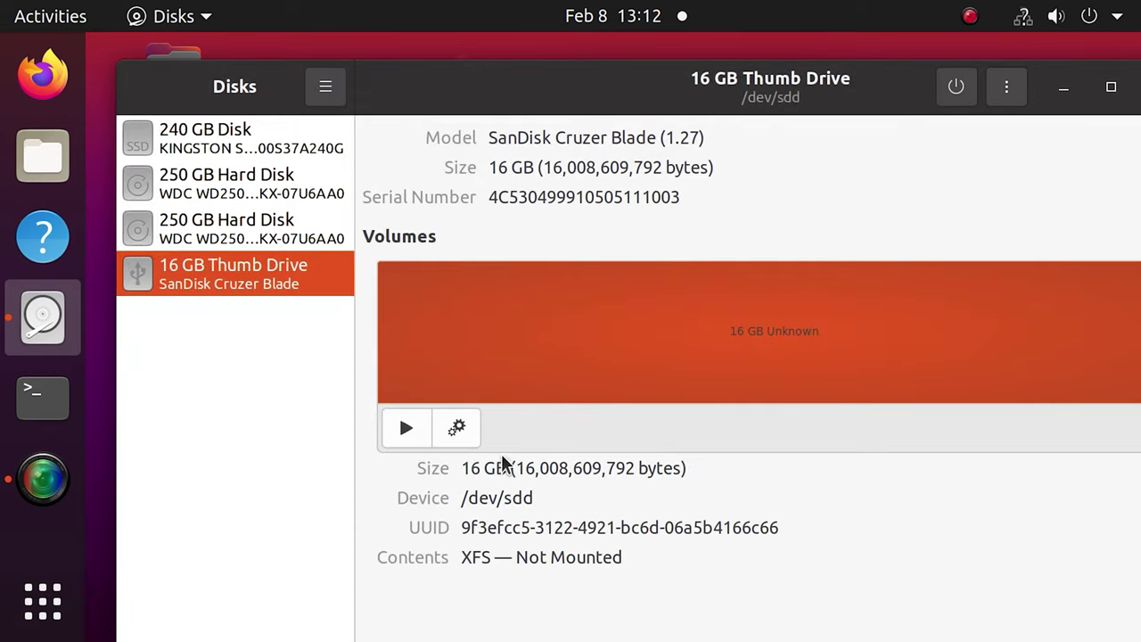
left_click(405, 428)
- Open the mounted x drive and copy every item from the data folder onto it
mouse_move(458, 80)
left_click(395, 148)
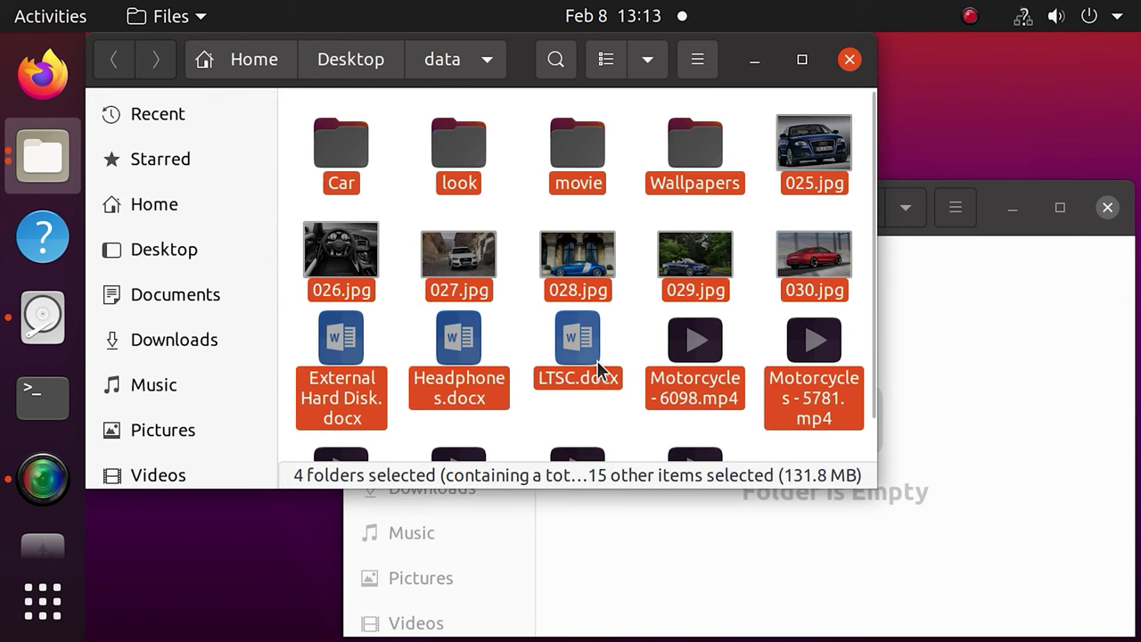
left_click_drag(592, 375, 1026, 406)
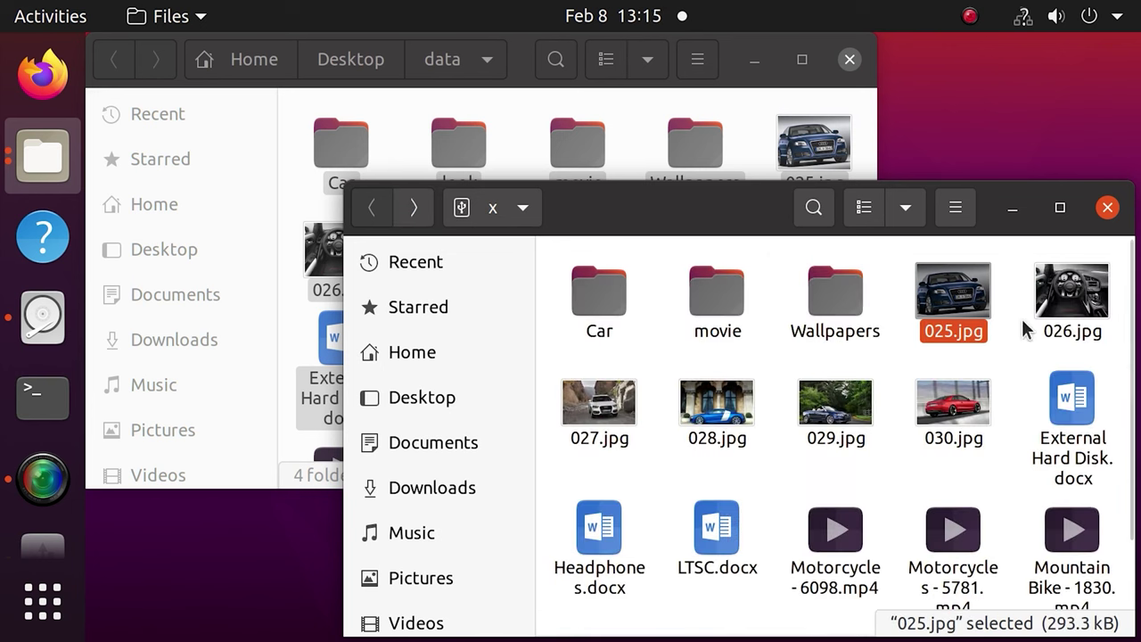
- Permanently delete 025–027.jpg, External Hard Disk.docx, Headphones.docx and the Mountain Bike, Park, Pool videos
key("shift+Right")
key("shift+Right")
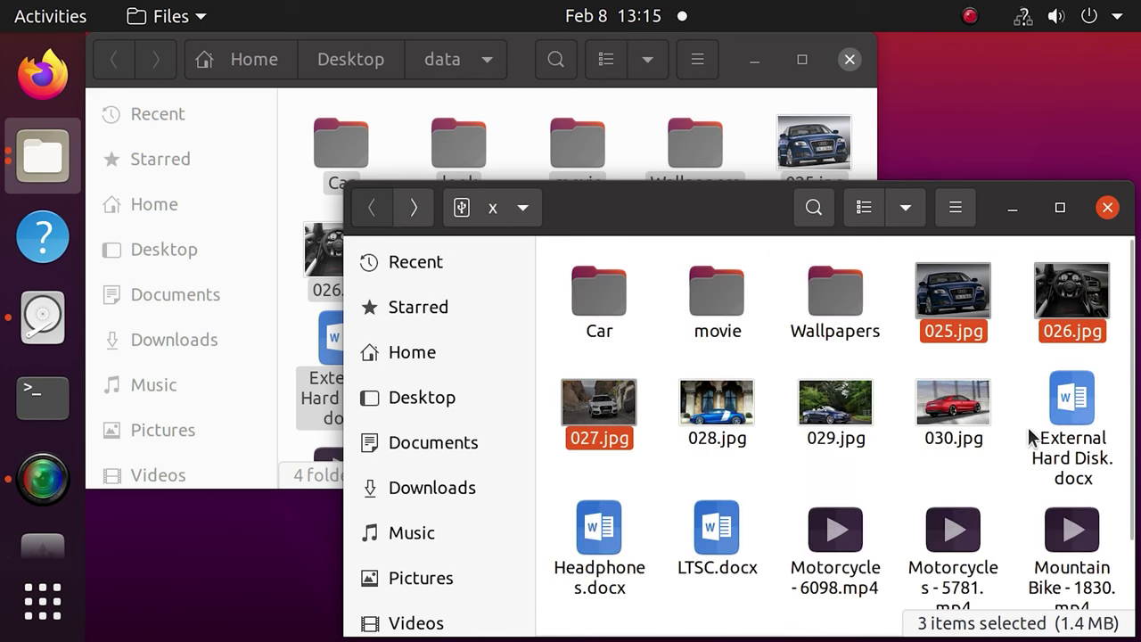
left_click(1030, 432, "ctrl")
left_click(656, 544, "ctrl")
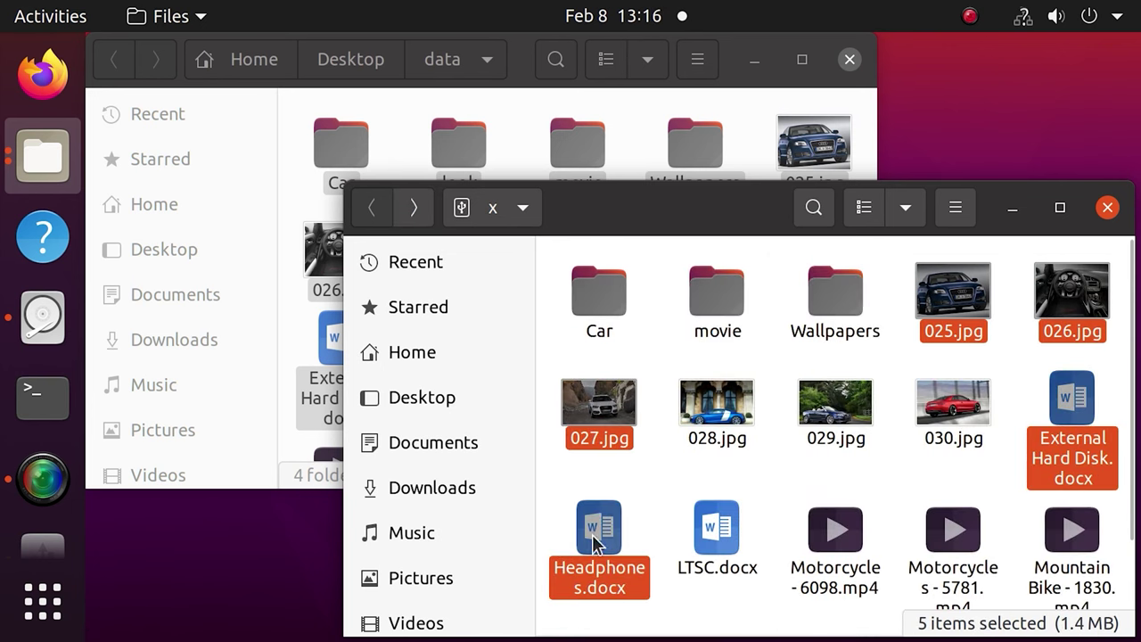
scroll(891, 544, "down", 2)
left_click(807, 557, "ctrl")
left_click(713, 546, "ctrl")
left_click(598, 543, "ctrl")
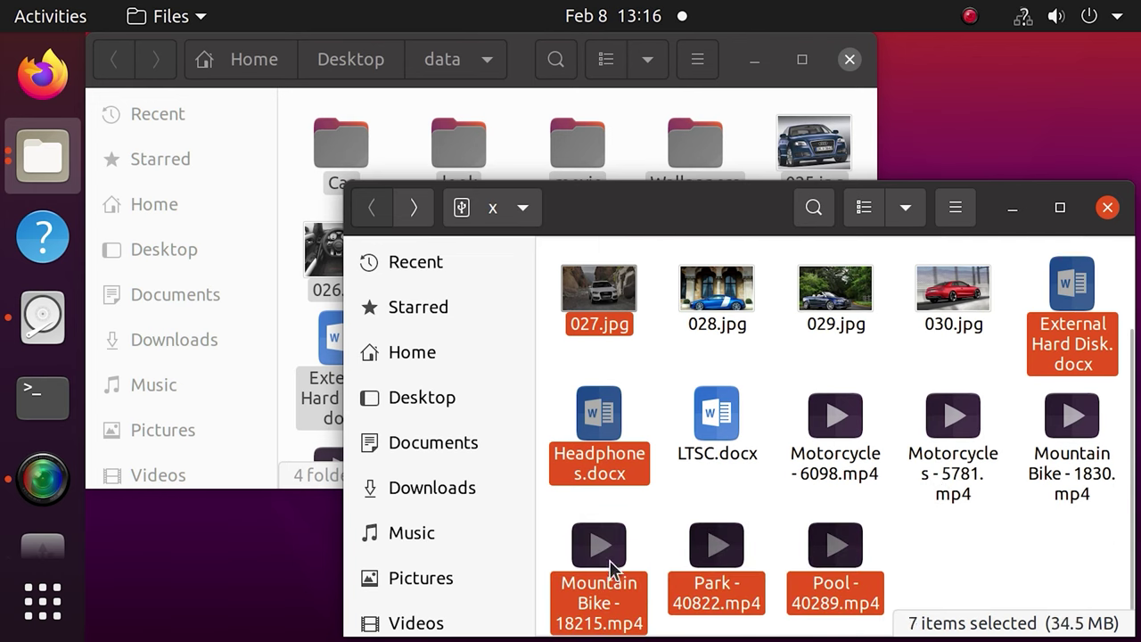
scroll(981, 549, "up", 2)
key("shift+Delete")
key("Return")
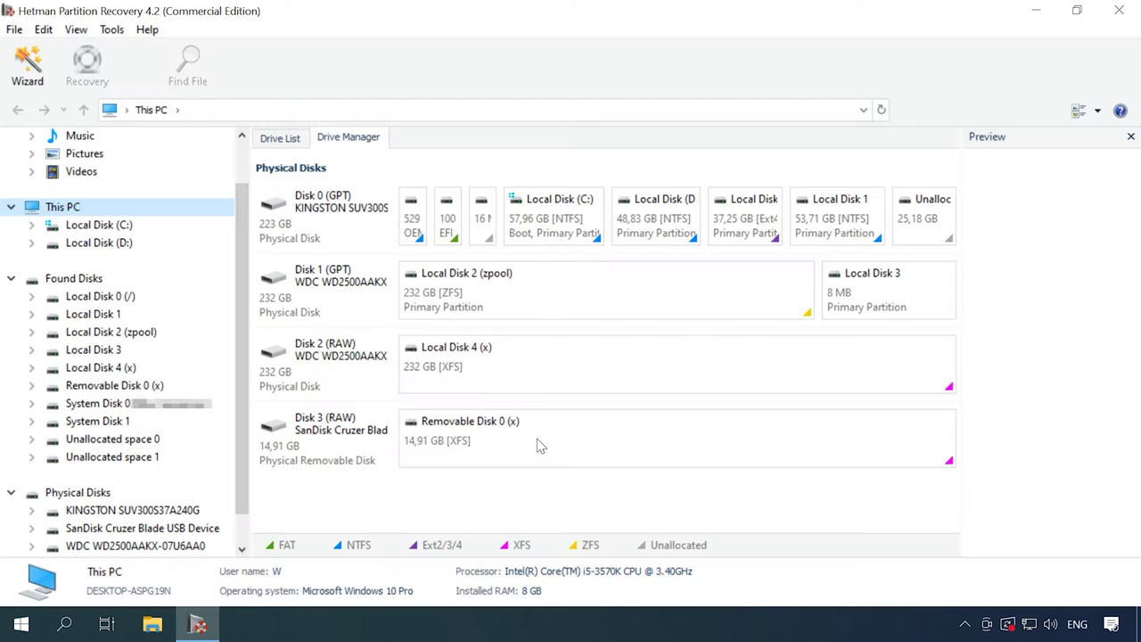
- On Disk 3 SanDisk Cruzer Blade, start file recovery for the Removable Disk 0 (x) partition
left_click(279, 447)
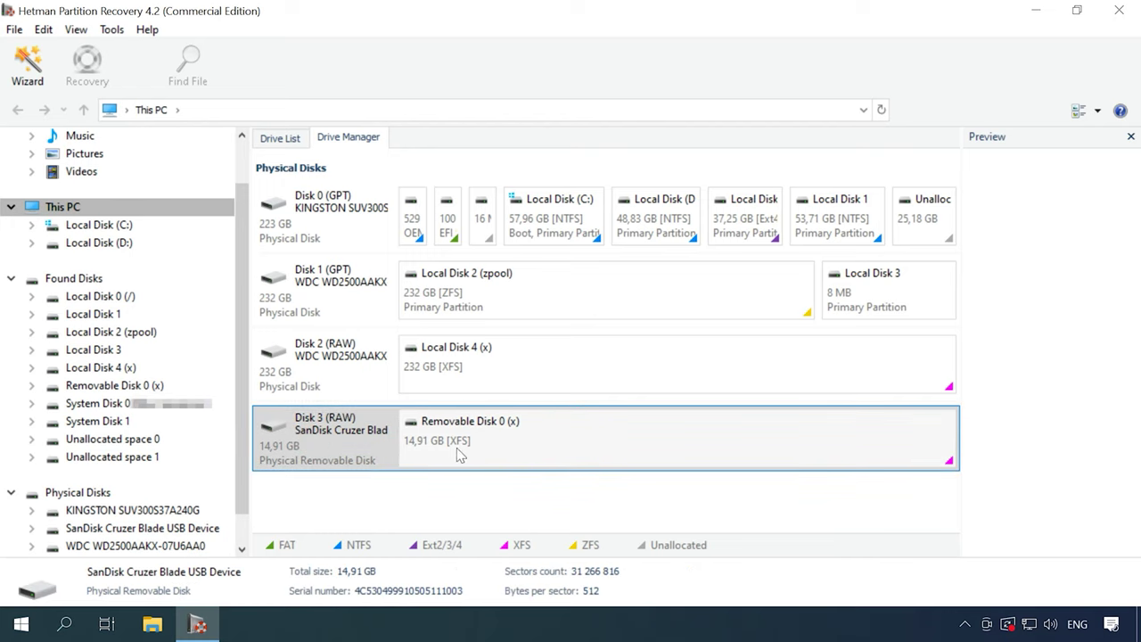
right_click(570, 438)
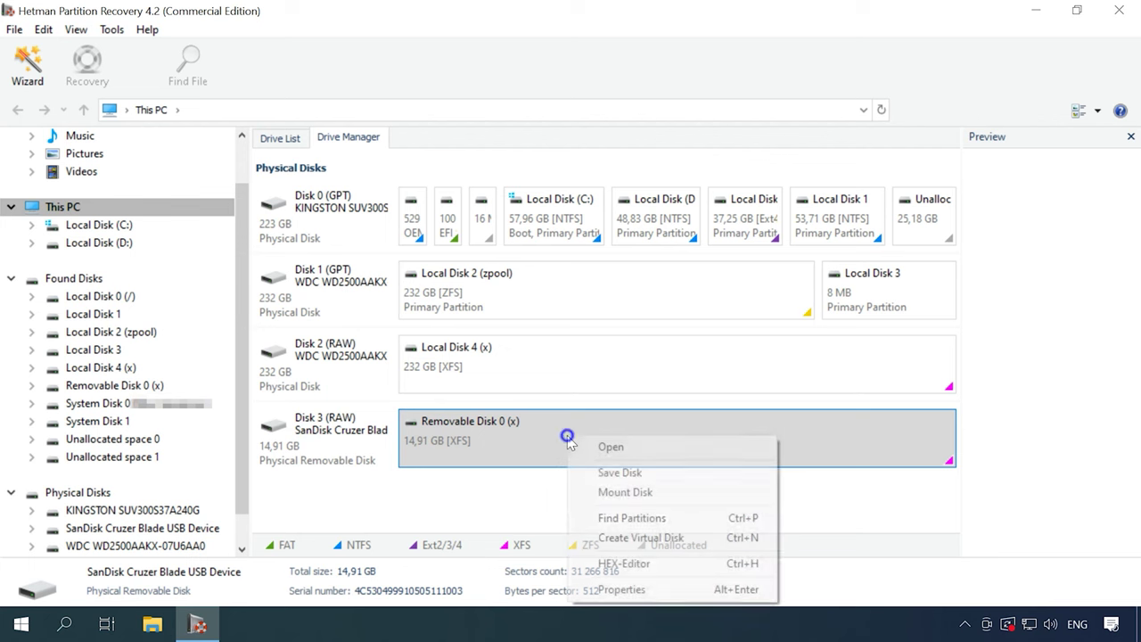
left_click(642, 450)
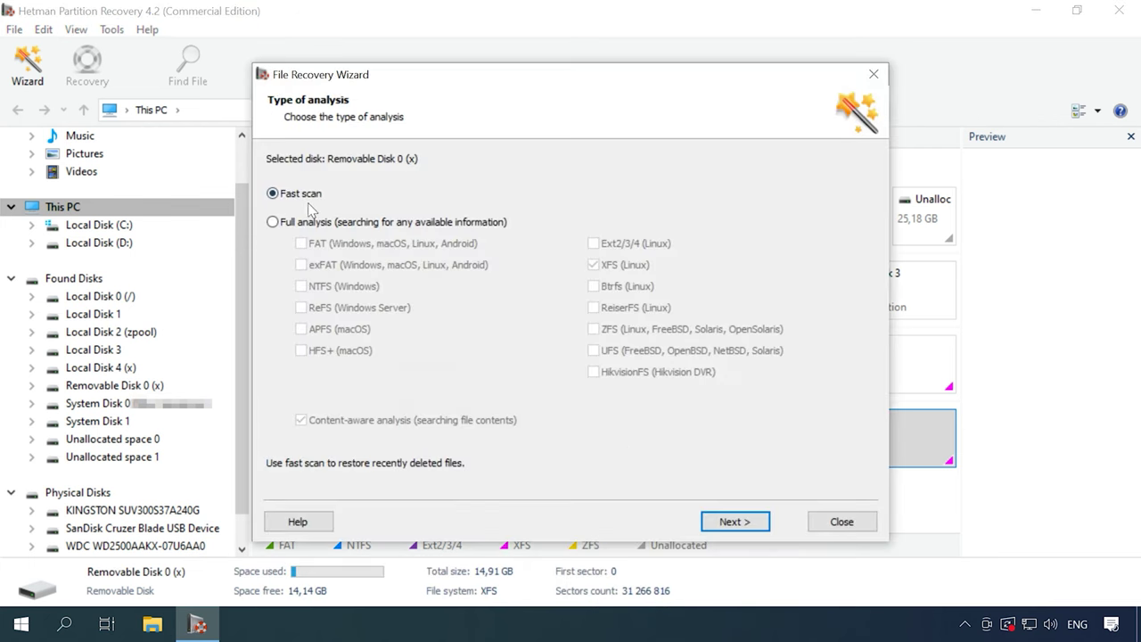
- Run a Fast scan of Removable Disk 0 (x) and browse the 4 folders and 423 files found
left_click(740, 524)
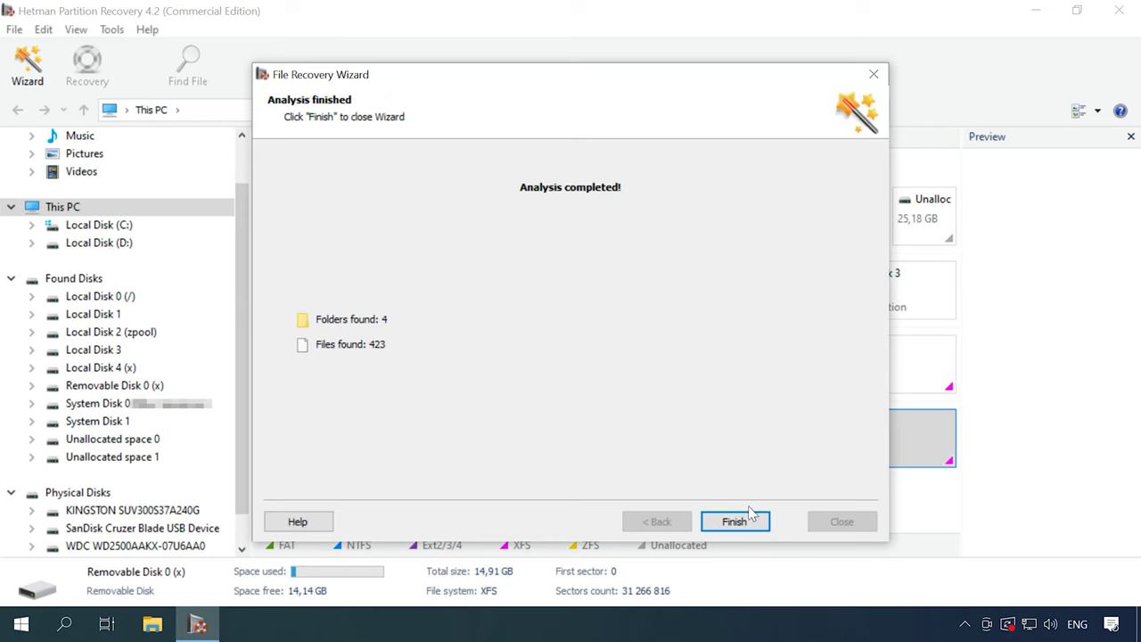
left_click(735, 522)
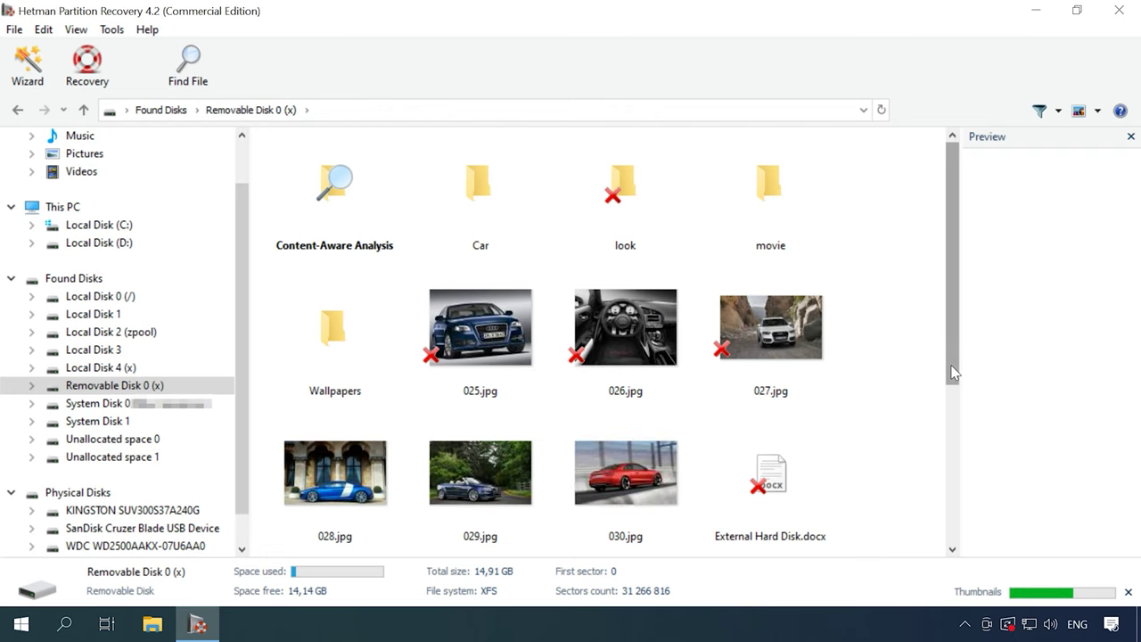
- Preview the deleted photo 027.jpg, opening and dismissing the Find File search
left_click_drag(951, 365, 966, 331)
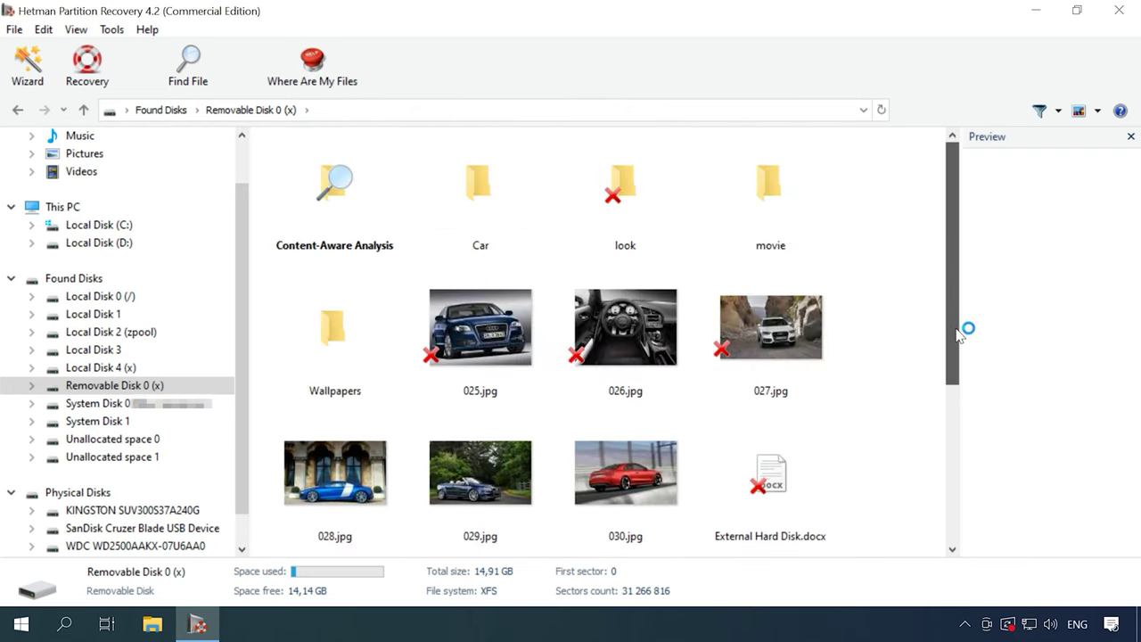
left_click(793, 323)
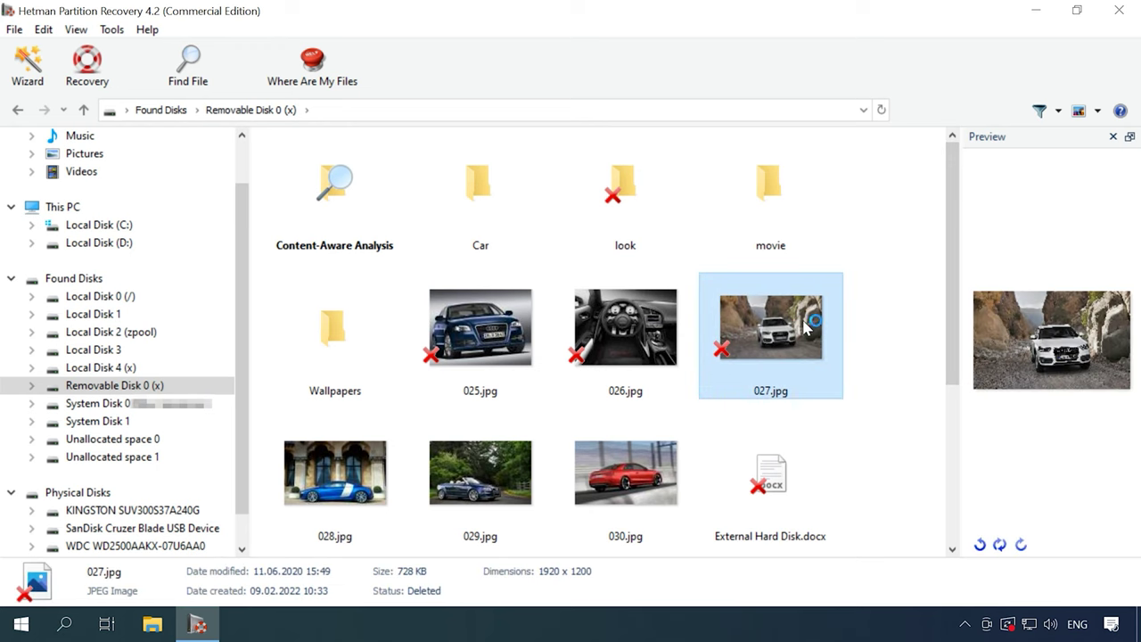
left_click(187, 88)
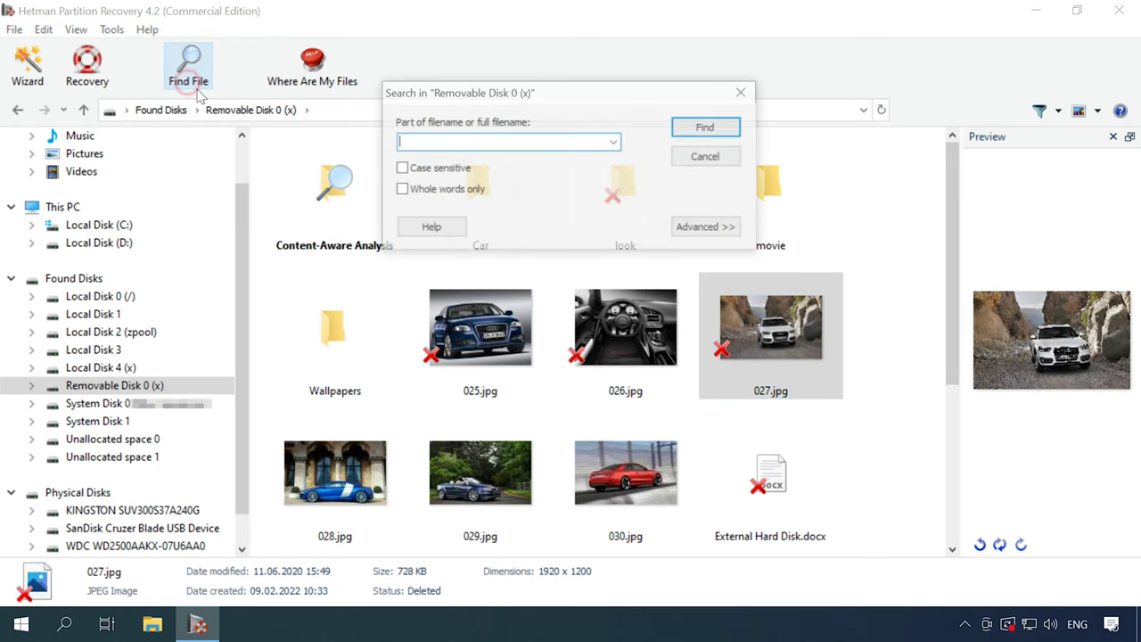
left_click(744, 92)
- Preview the deleted videos Mountain Bike - 18215.mp4, Park - 40822.mp4 and Pool - 40289.mp4
scroll(764, 493, "down", 3)
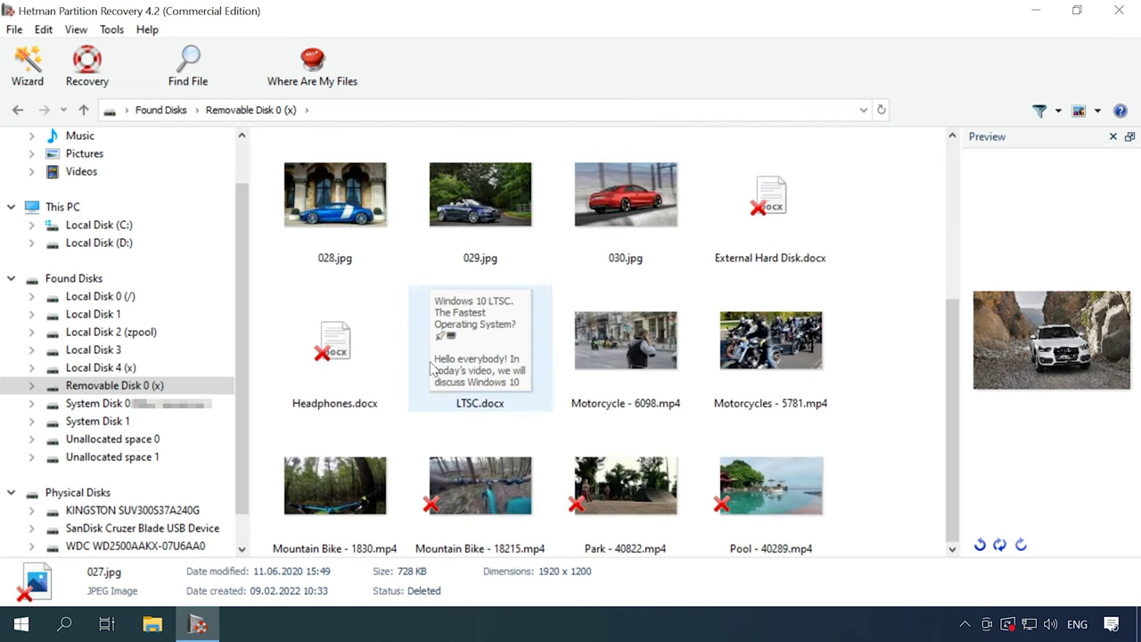
left_click(453, 485)
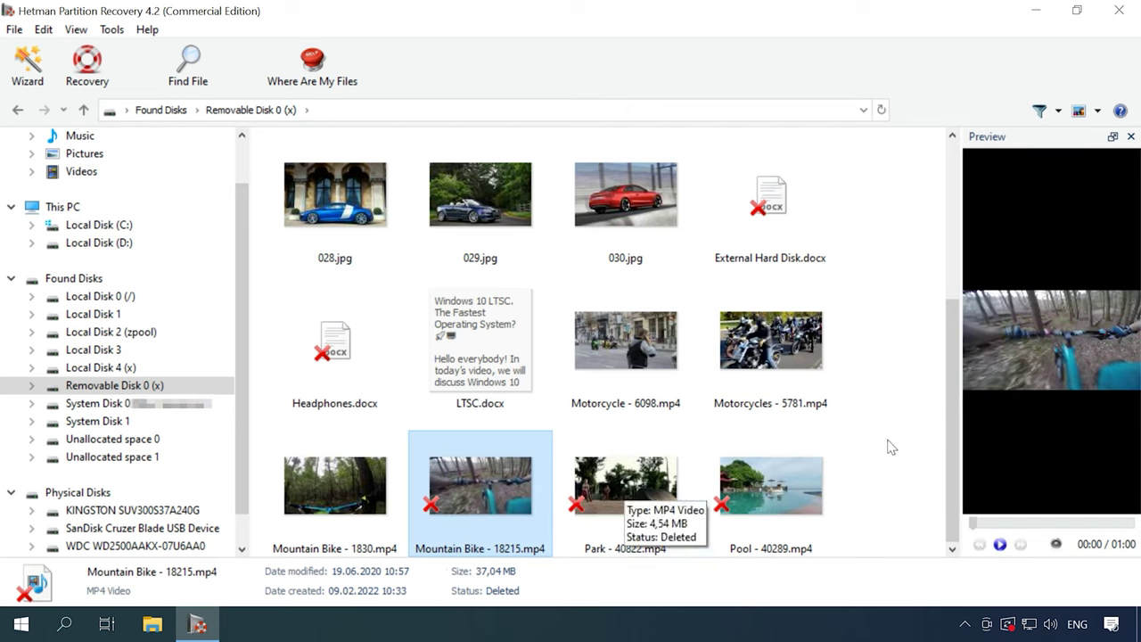
left_click(618, 489)
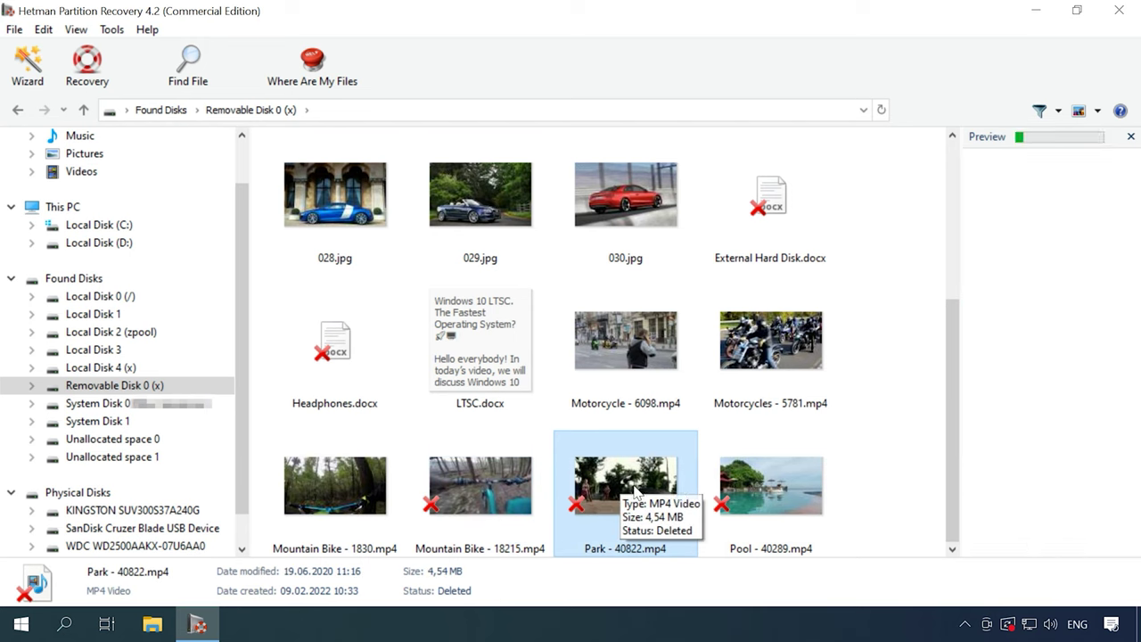
left_click(757, 496)
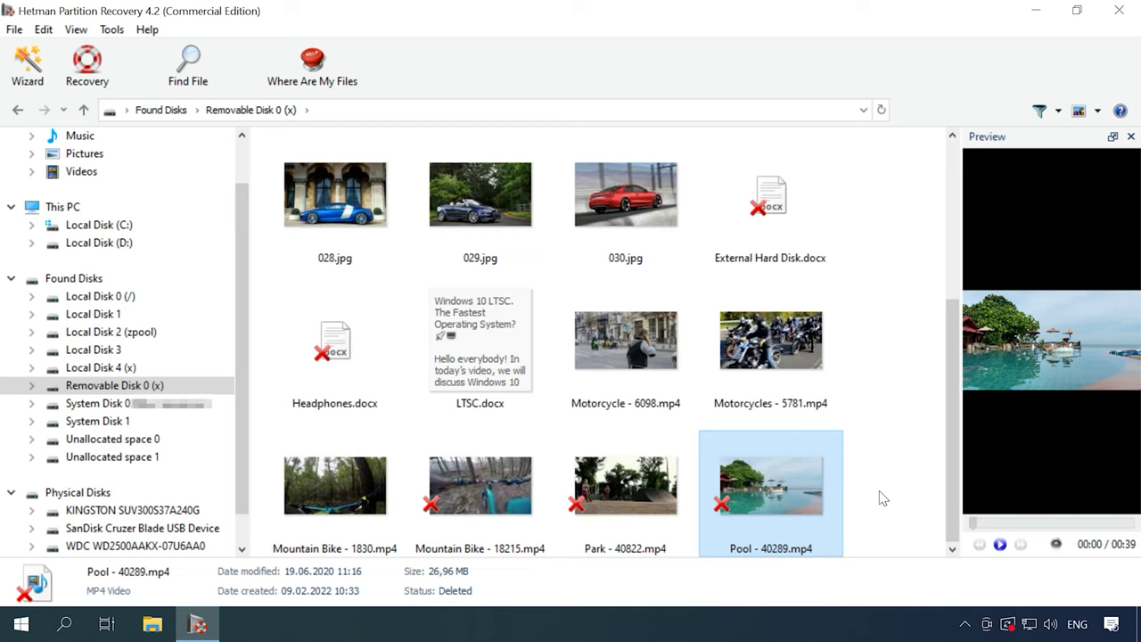
scroll(881, 497, "up", 3)
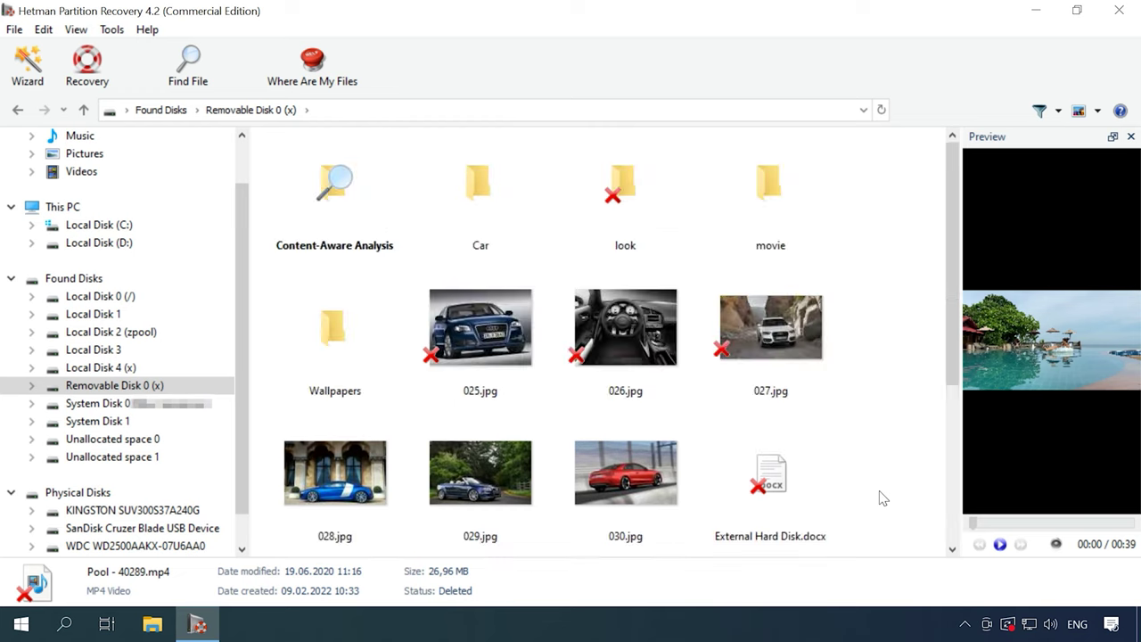
- Browse the recovered Car folder, then return to the drive's root listing
double_click(478, 234)
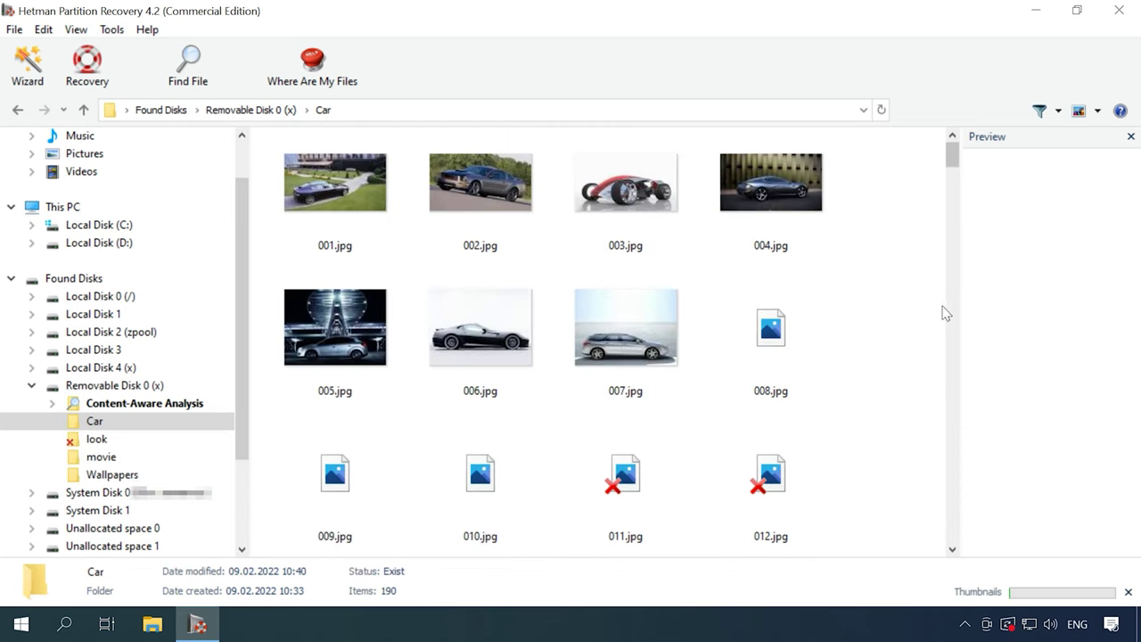
scroll(897, 372, "down", 2)
scroll(897, 372, "down", 2)
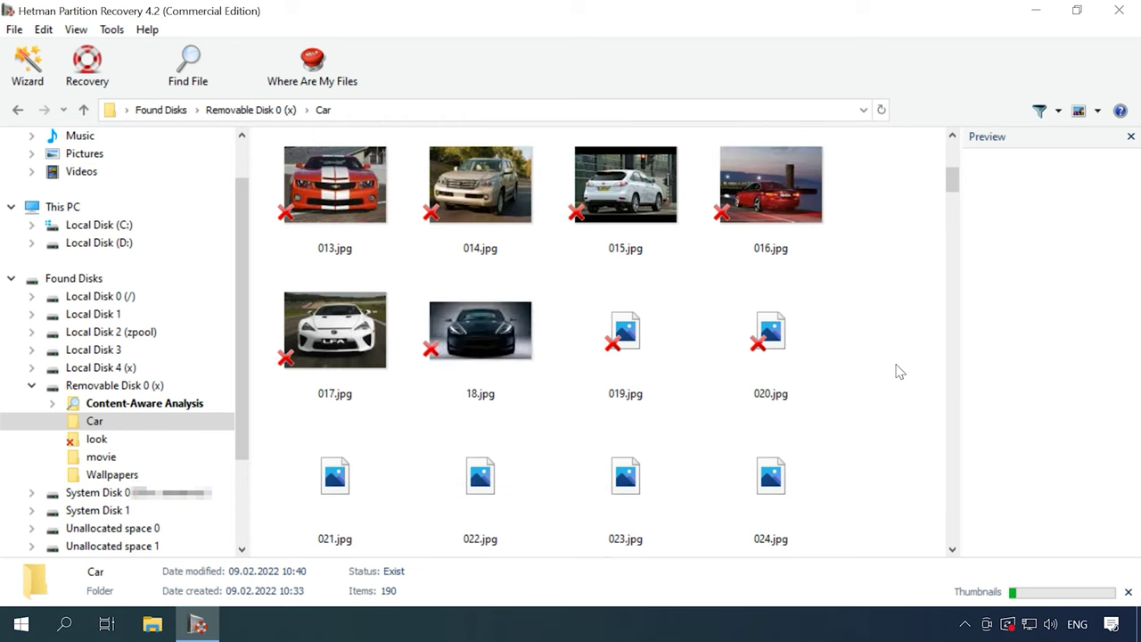
key("BackSpace")
- Select photos 025–027.jpg plus External Hard Disk.docx and Headphones.docx
left_click_drag(888, 349, 504, 356)
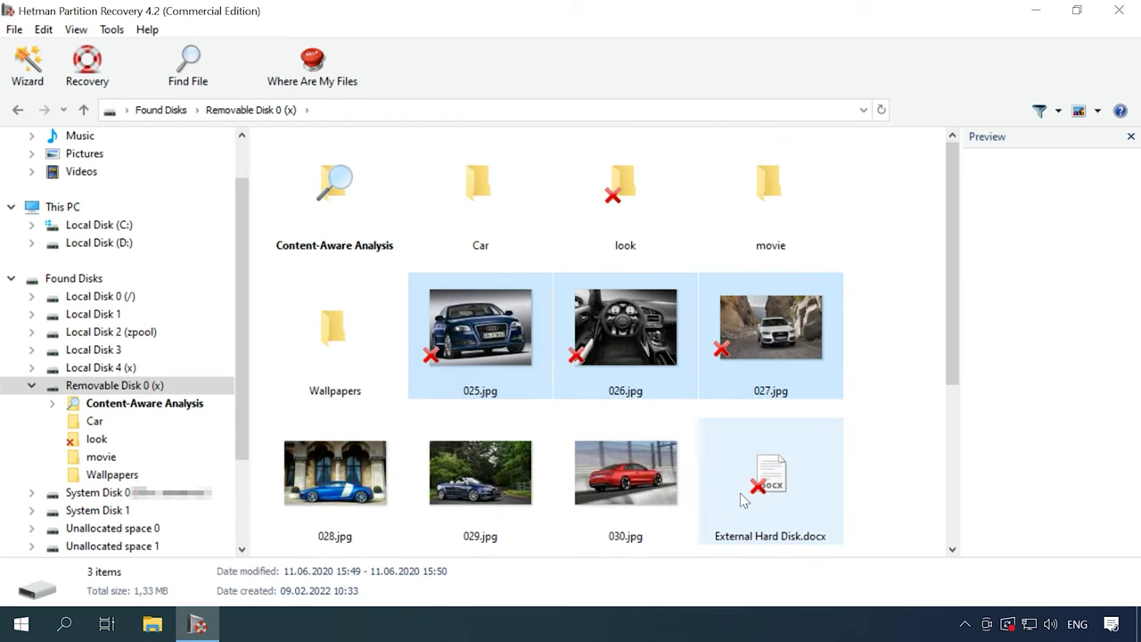
left_click(736, 496, "ctrl")
scroll(719, 498, "down", 2)
left_click(374, 444, "ctrl")
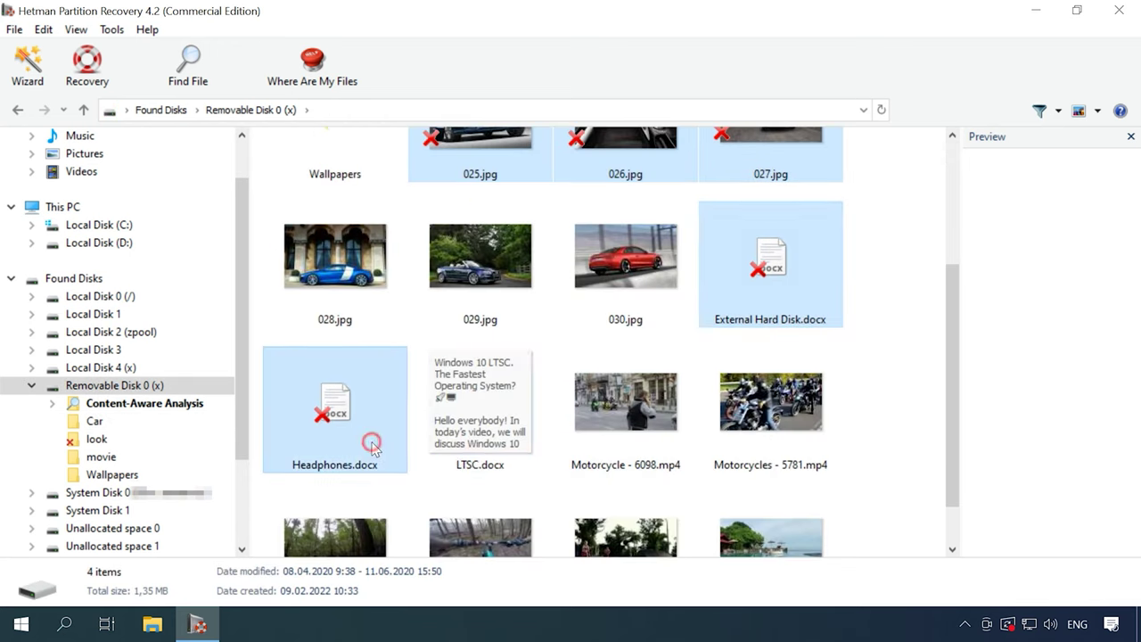
- Recover the five selected files to the hard disk at C:\23\
right_click(374, 446)
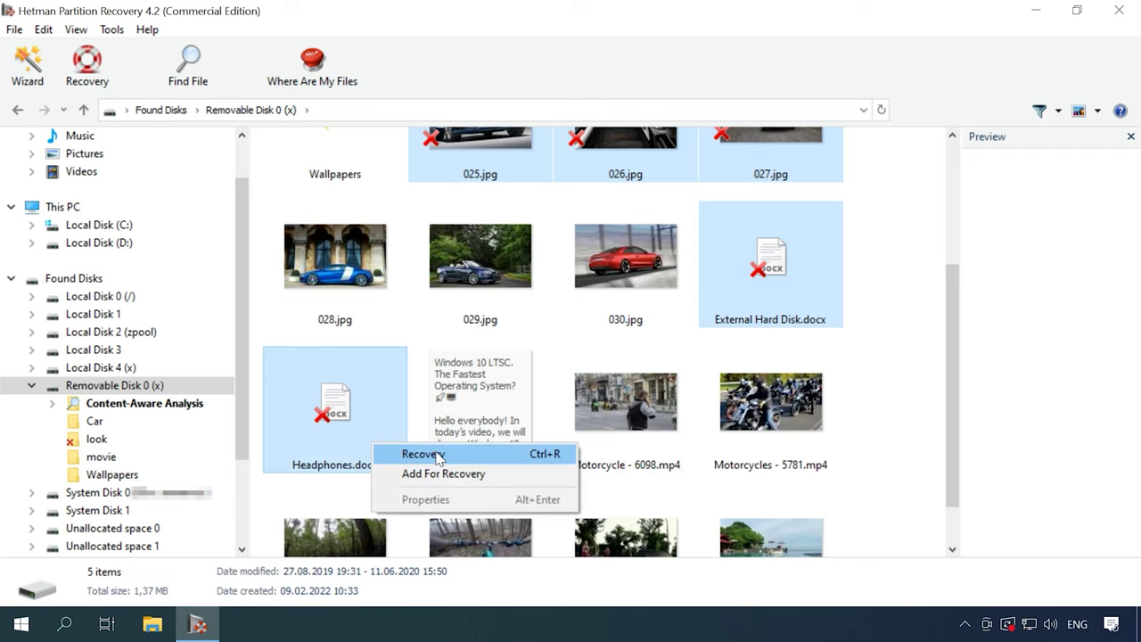
left_click(437, 453)
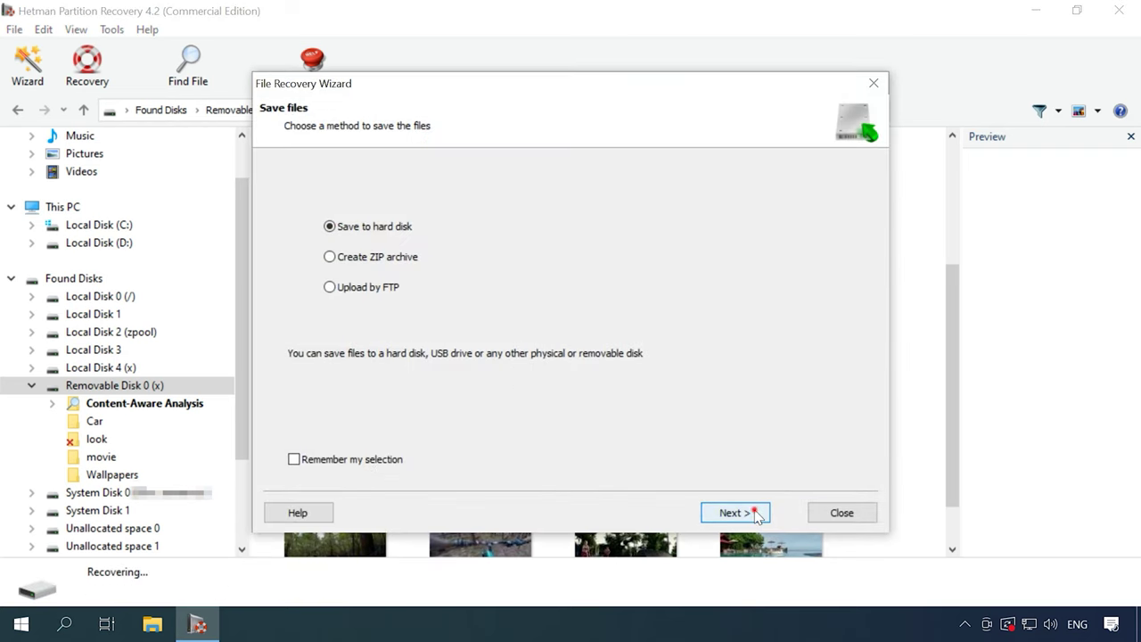
left_click(755, 513)
double_click(410, 212)
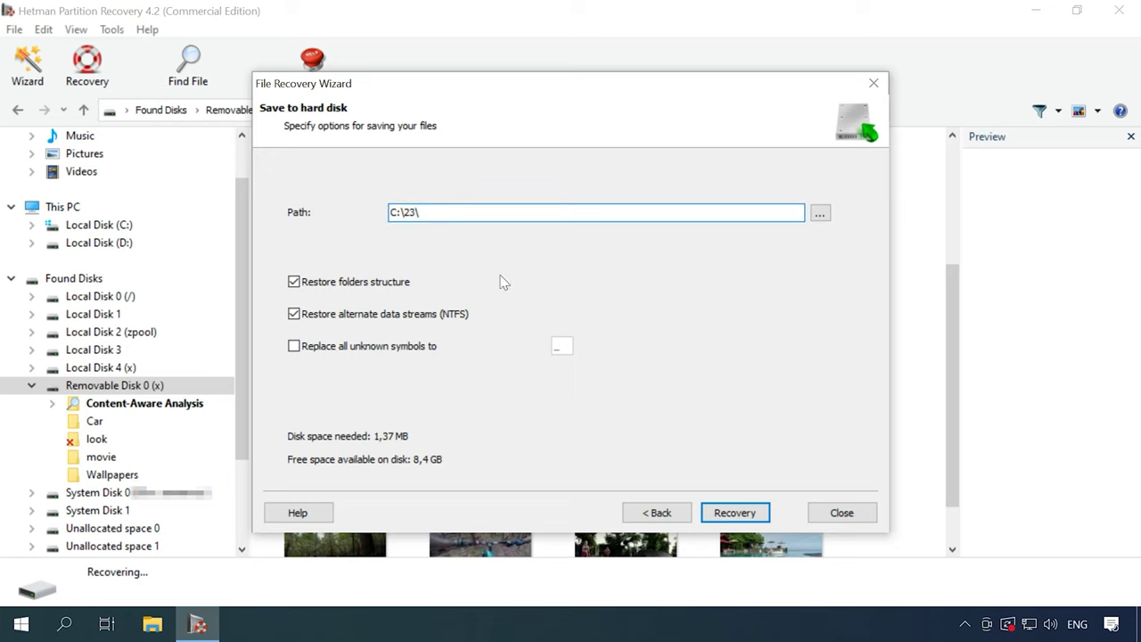
left_click(724, 507)
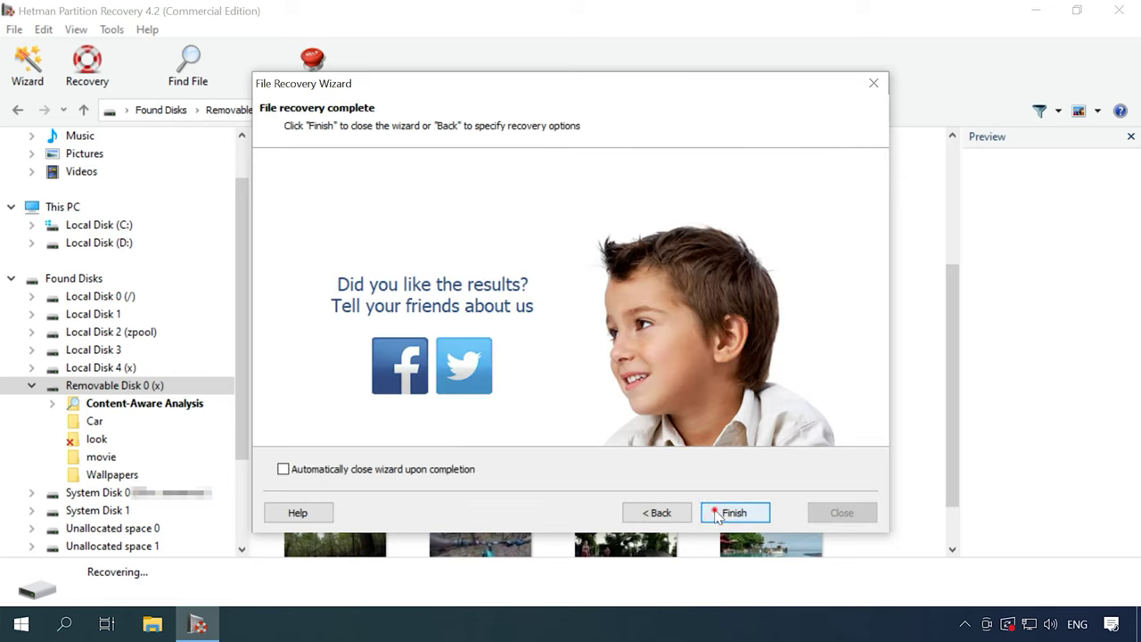
left_click(718, 508)
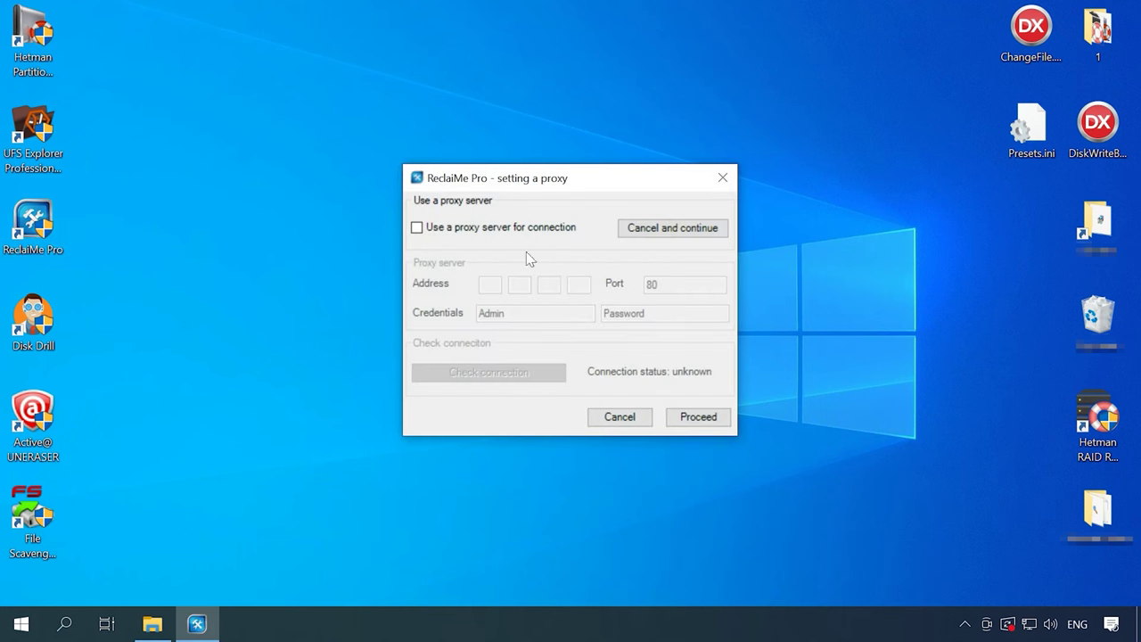
- Skip the proxy setup, maximize the window and proceed past Licensing and updates
left_click(679, 233)
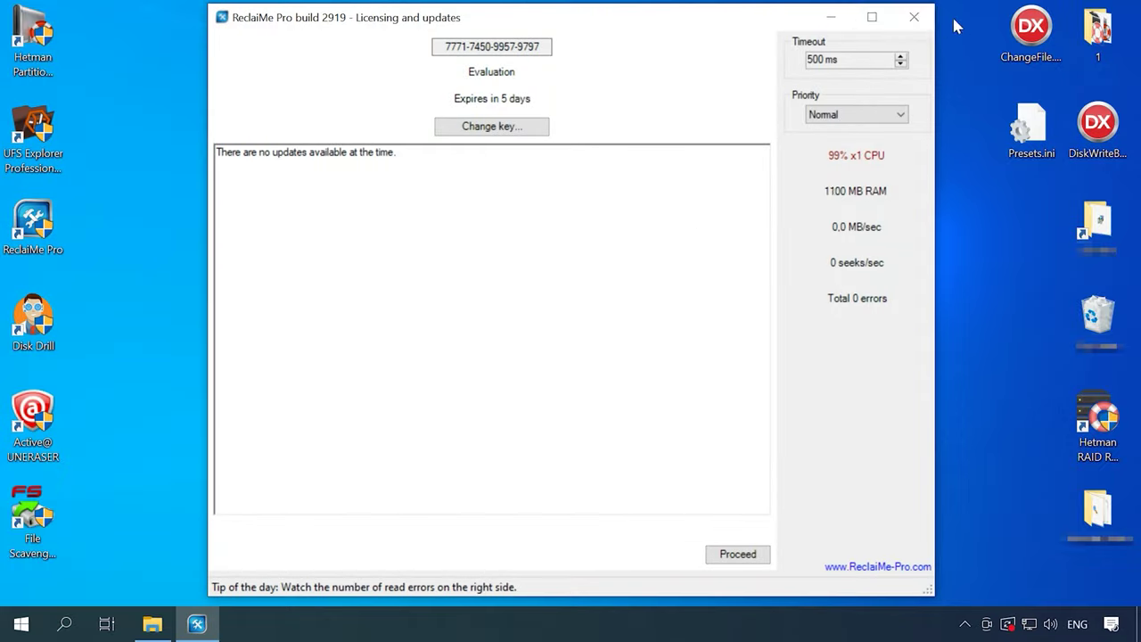
left_click(873, 18)
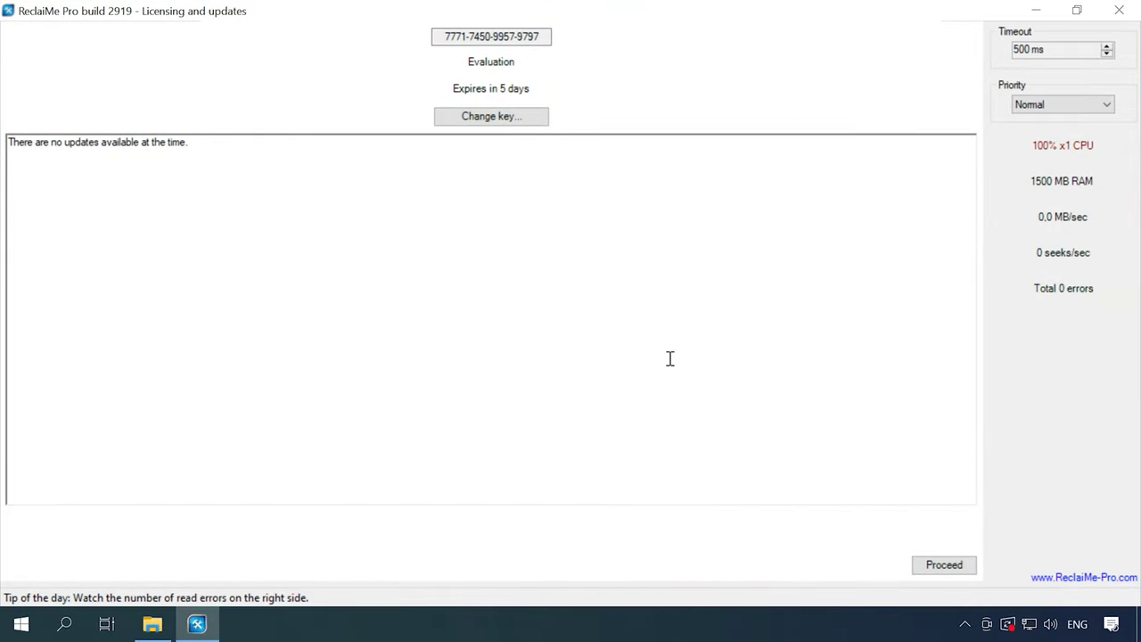
left_click(952, 574)
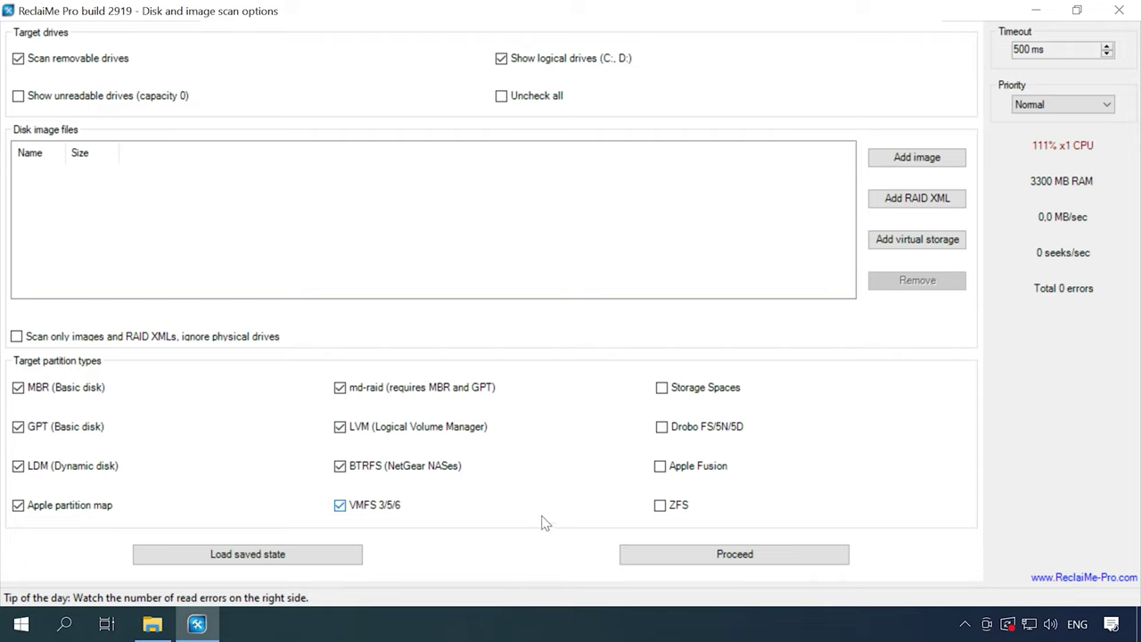
- Tick Disk 3 - SanDisk Cruzer Blade under USB devices and start the scan
left_click(744, 561)
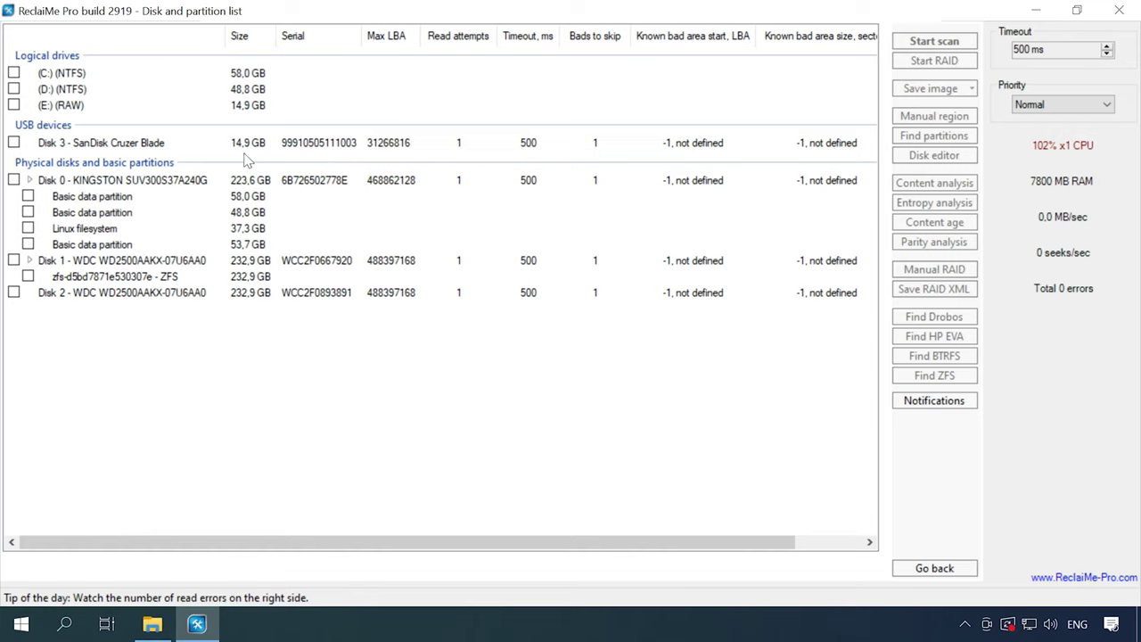
left_click(14, 143)
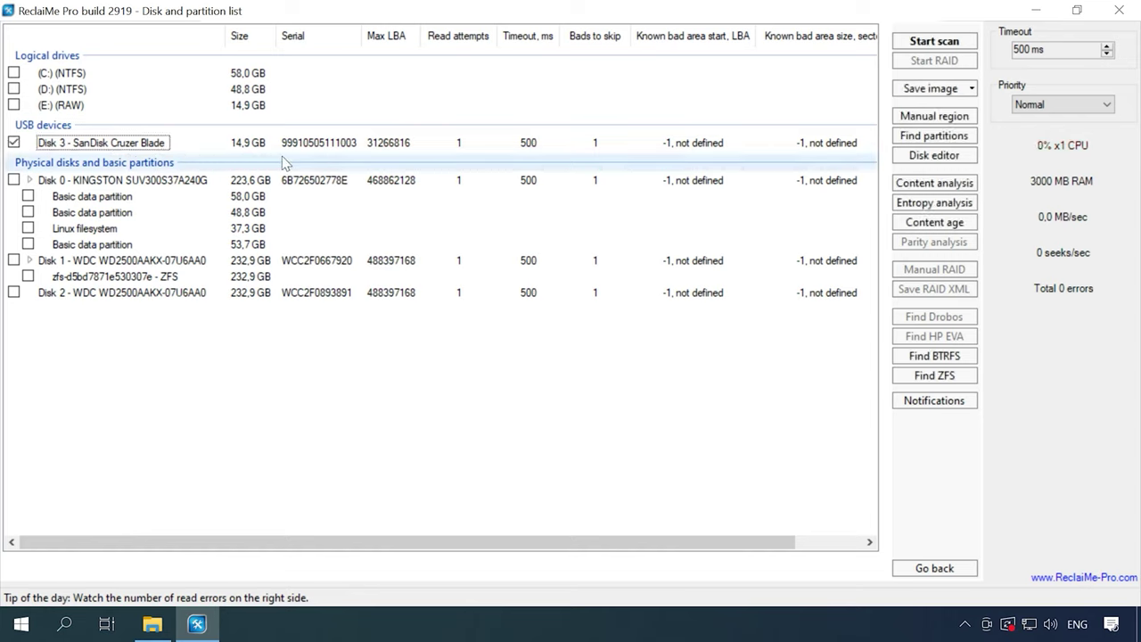
left_click(934, 46)
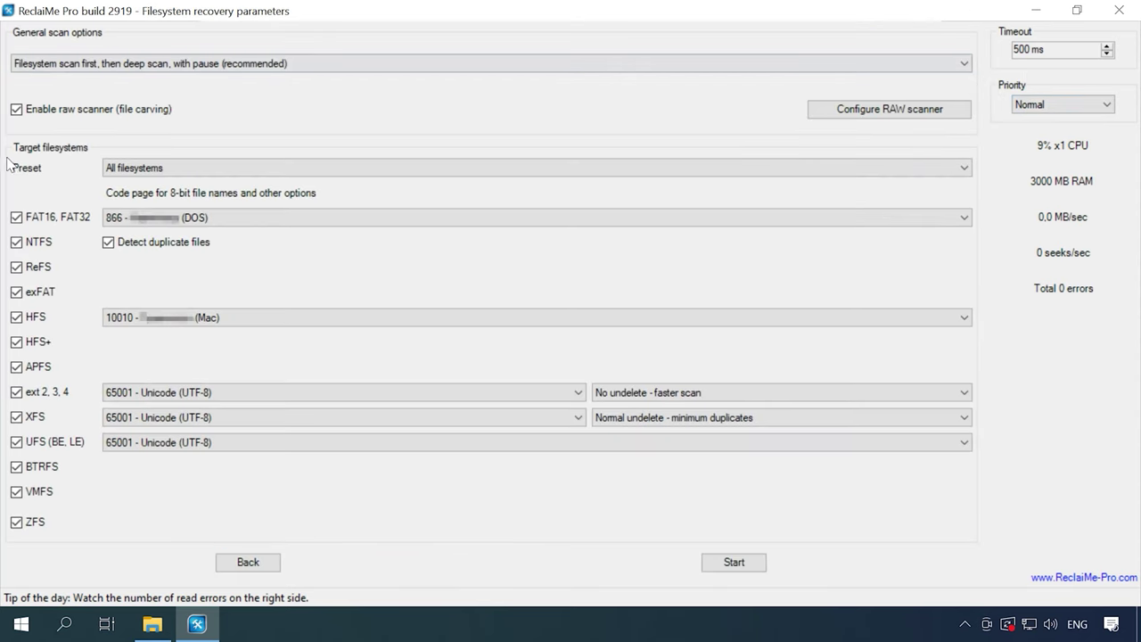
- Disable the raw scanner, untick every filesystem except XFS, and start the scan
left_click(116, 110)
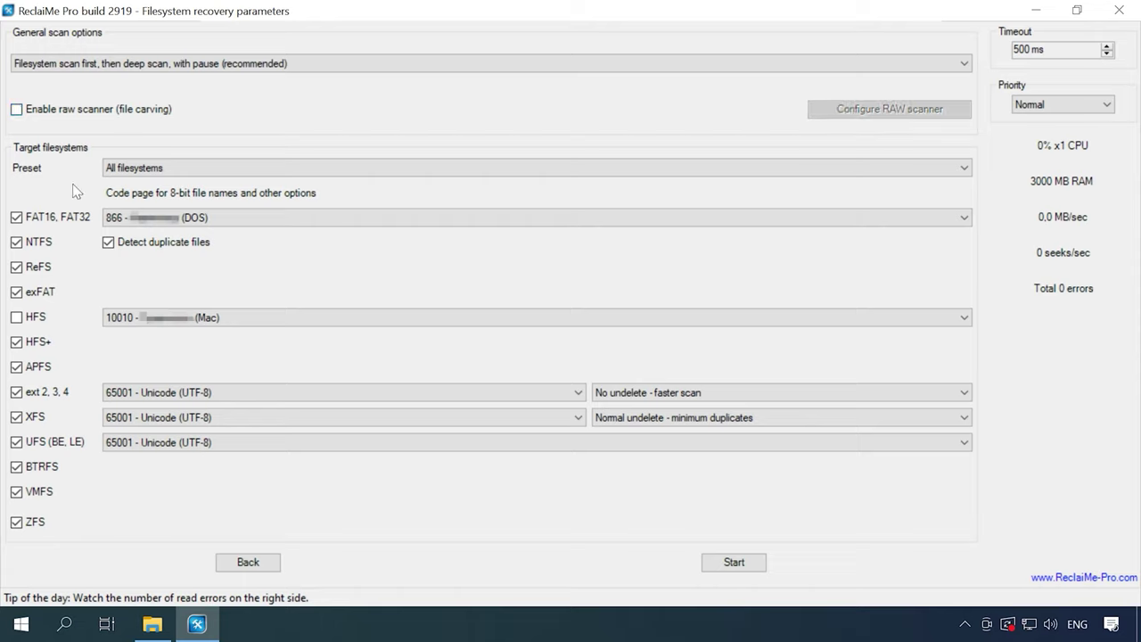
left_click(17, 218)
left_click(17, 242)
left_click(17, 267)
left_click(17, 292)
left_click(17, 342)
left_click(17, 367)
left_click(17, 393)
left_click(17, 443)
left_click(17, 467)
left_click(17, 493)
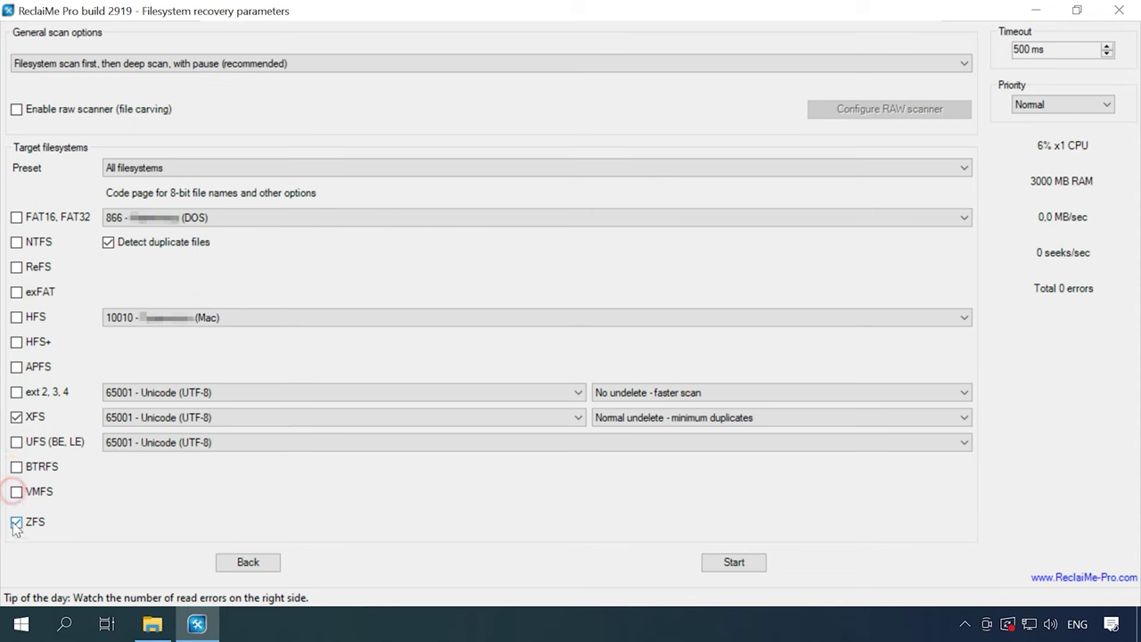
left_click(17, 522)
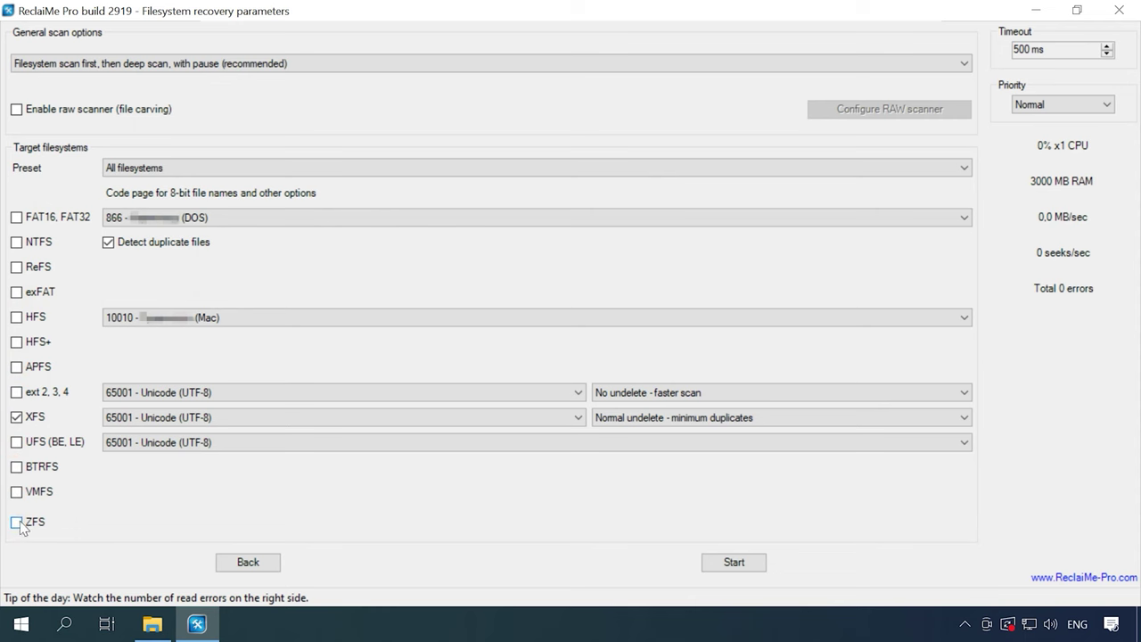
left_click(734, 563)
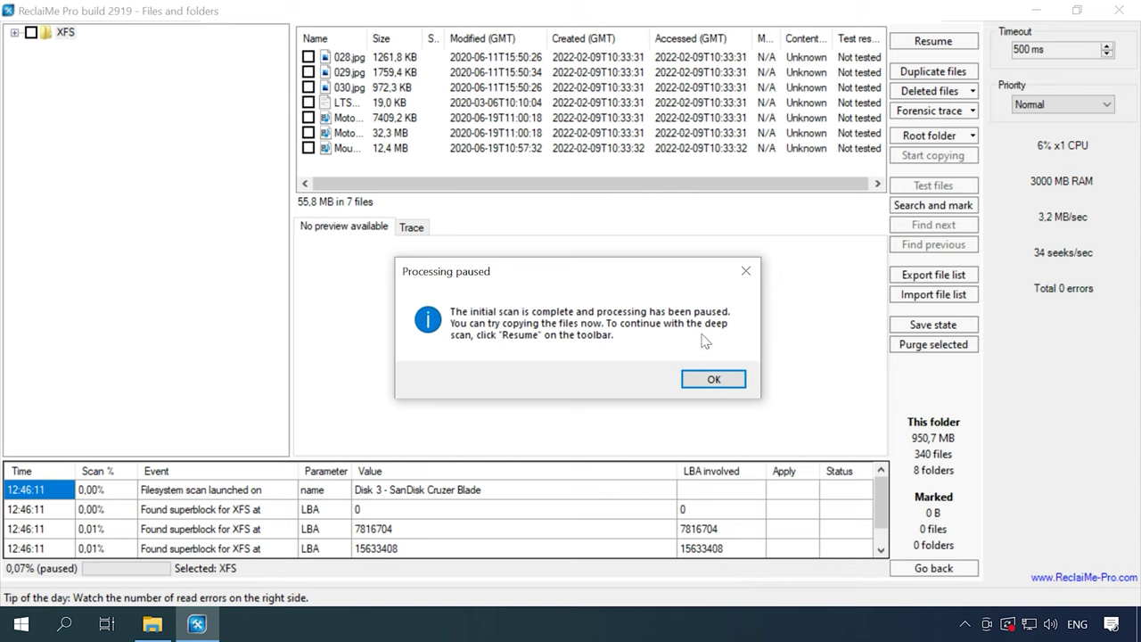
- Dismiss the Processing paused notice, expand the XFS tree and preview 028.jpg
left_click(714, 380)
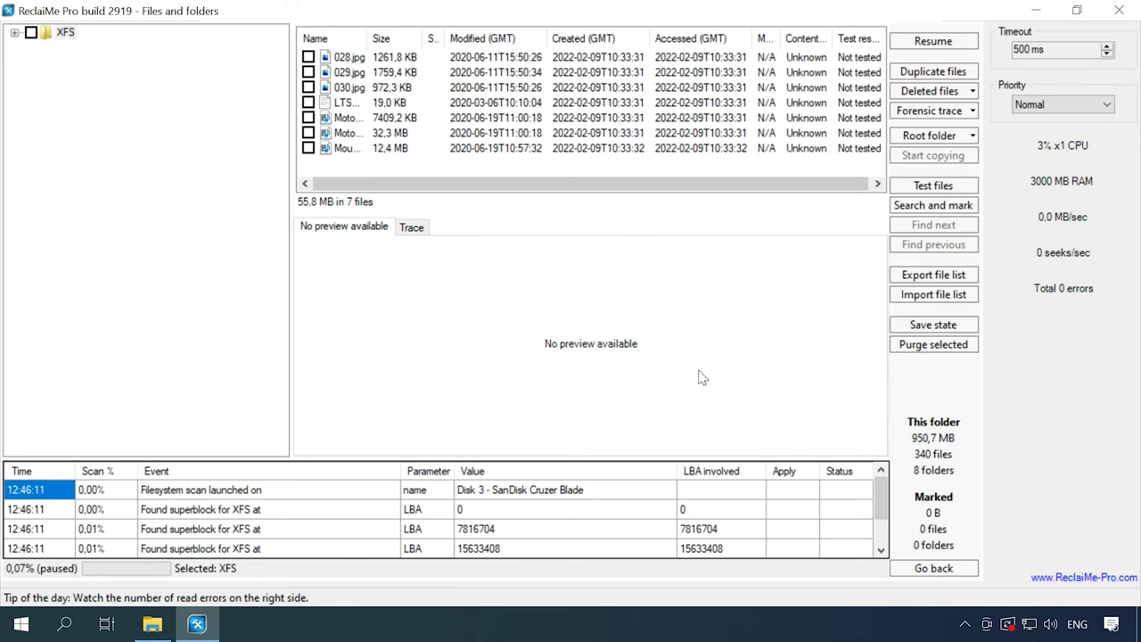
left_click(65, 36)
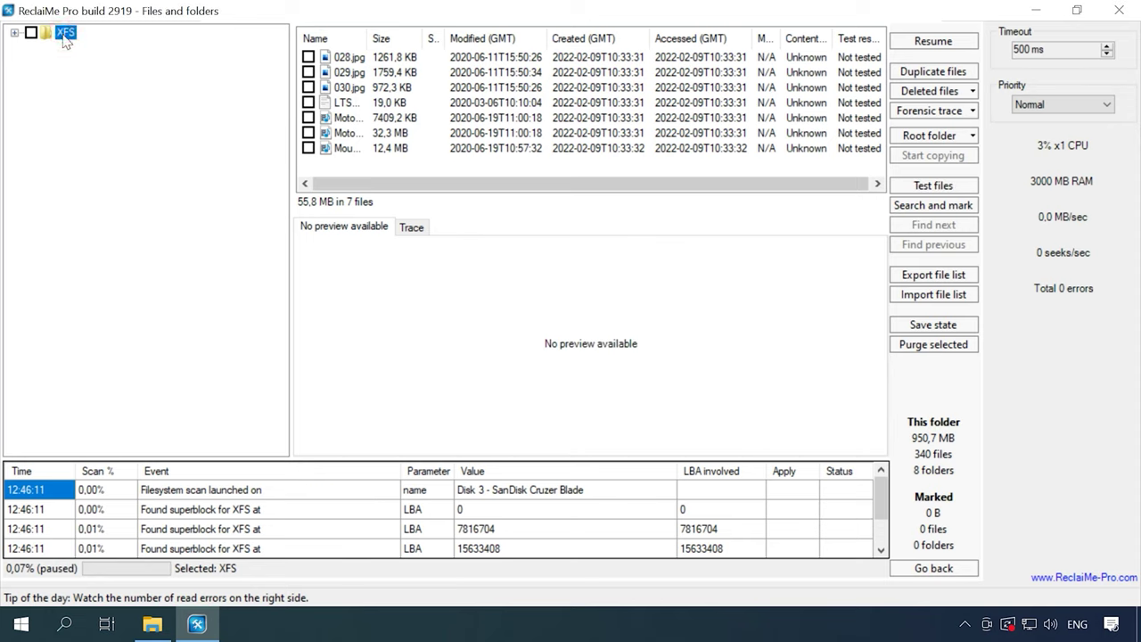
left_click(15, 33)
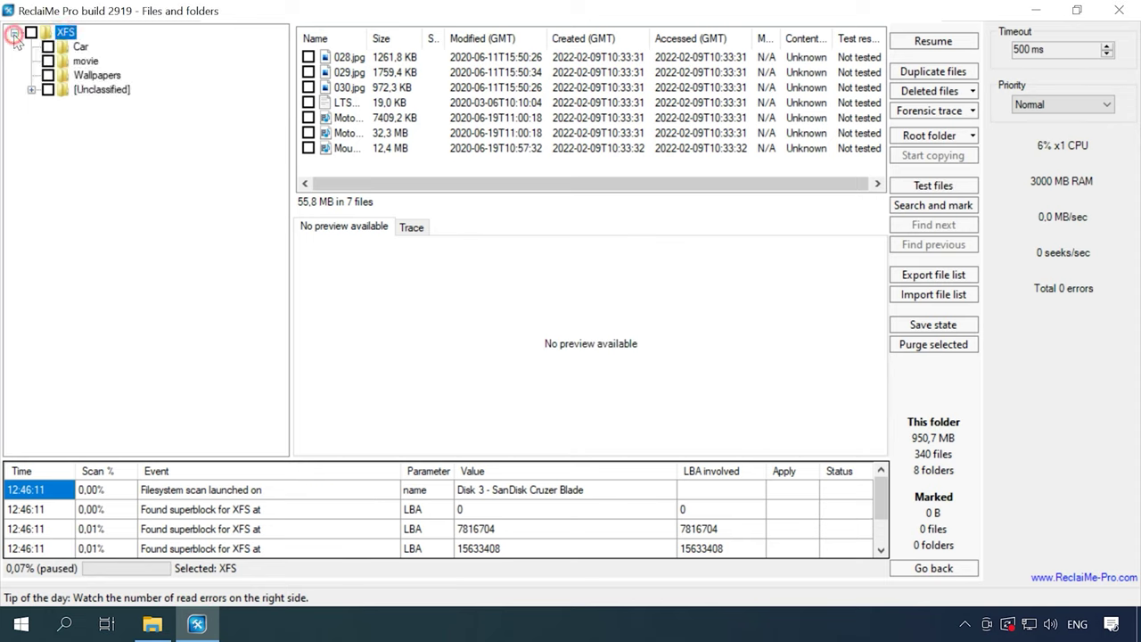
left_click(348, 59)
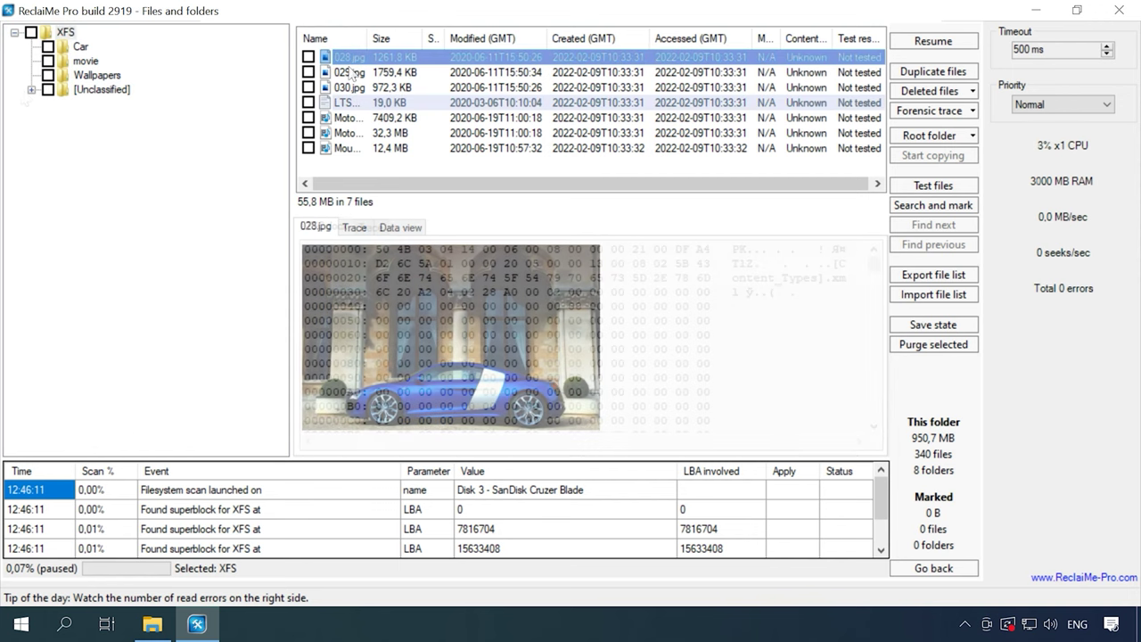
- In the first [Unclassified] group, preview images 142–144.jpeg, document 148.docx and videos 14E, 14F.mp4
left_click(32, 90)
left_click(126, 104)
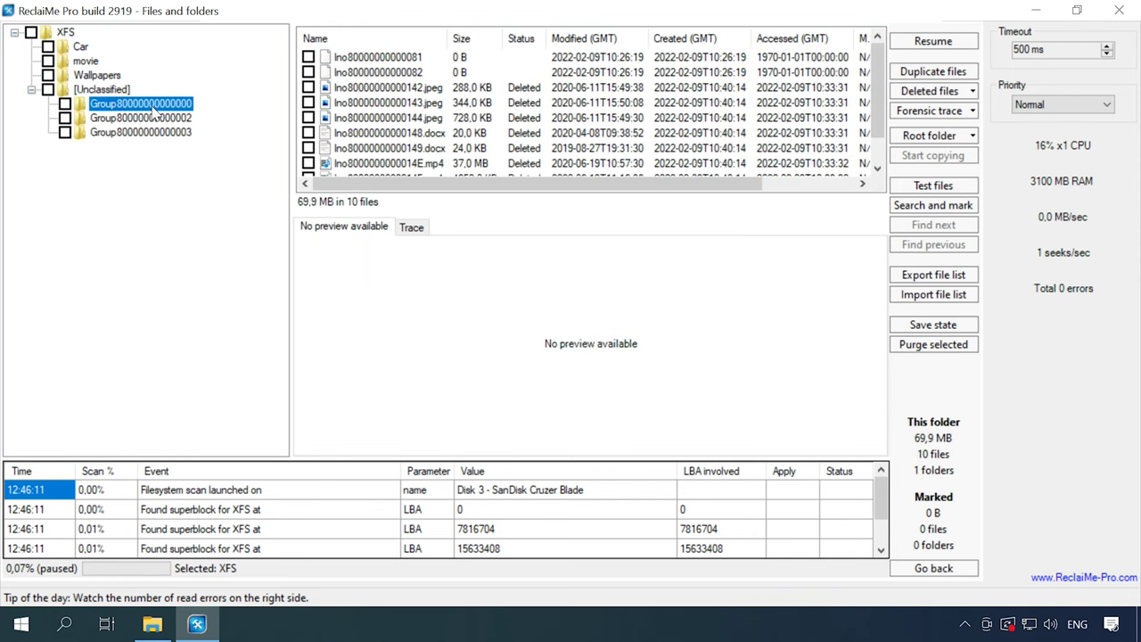
left_click(412, 89)
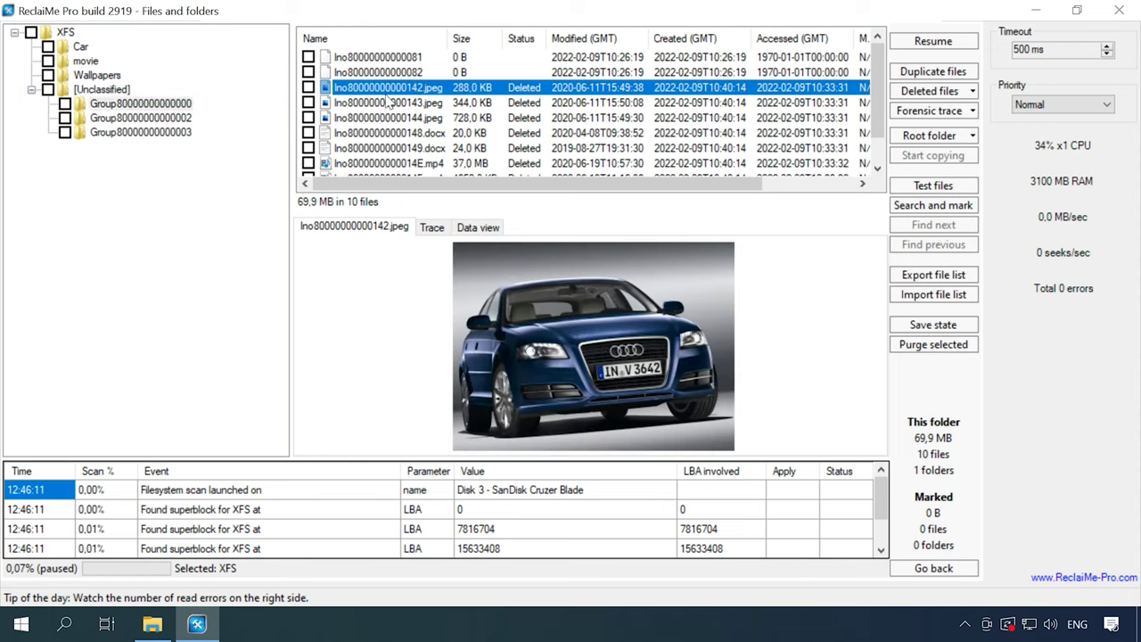
left_click(389, 103)
left_click(386, 119)
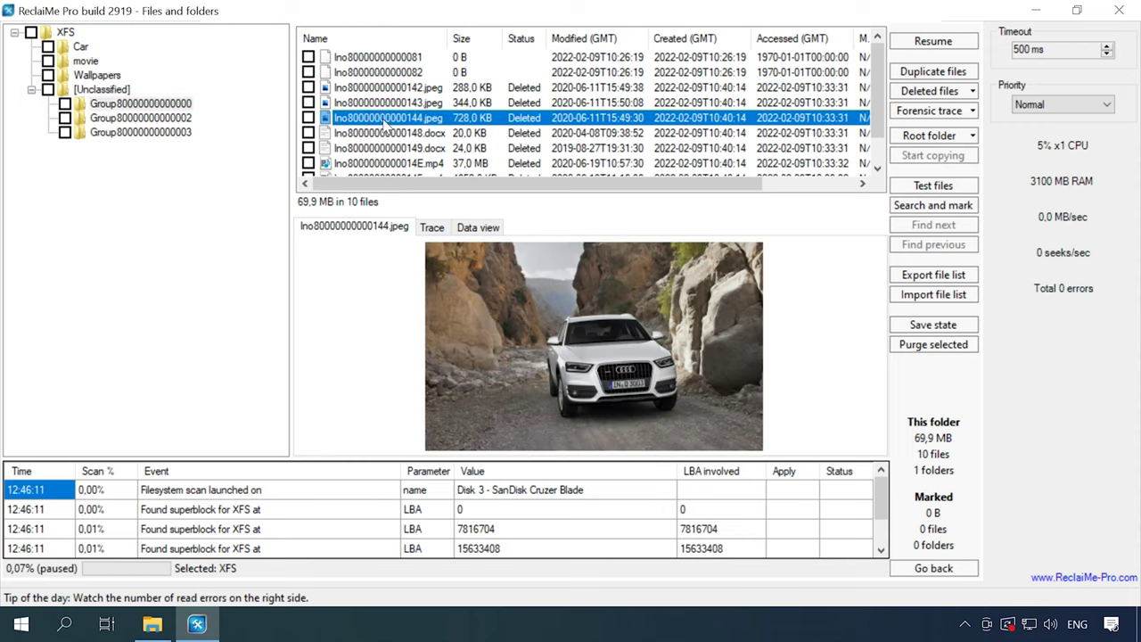
left_click(390, 133)
scroll(386, 143, "down", 1)
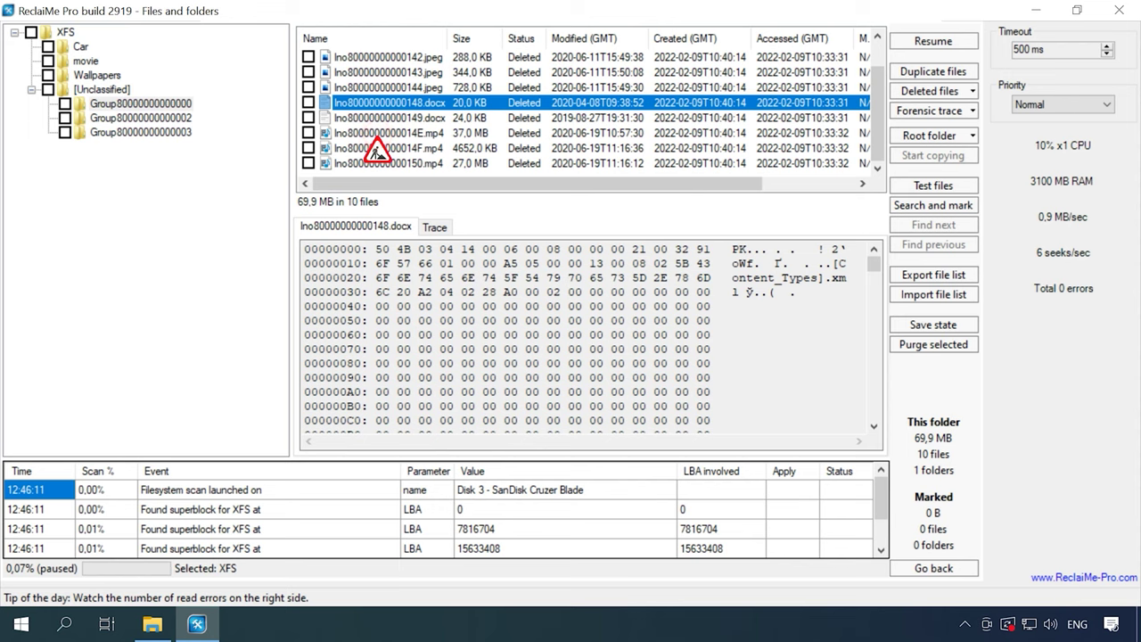
left_click(378, 138)
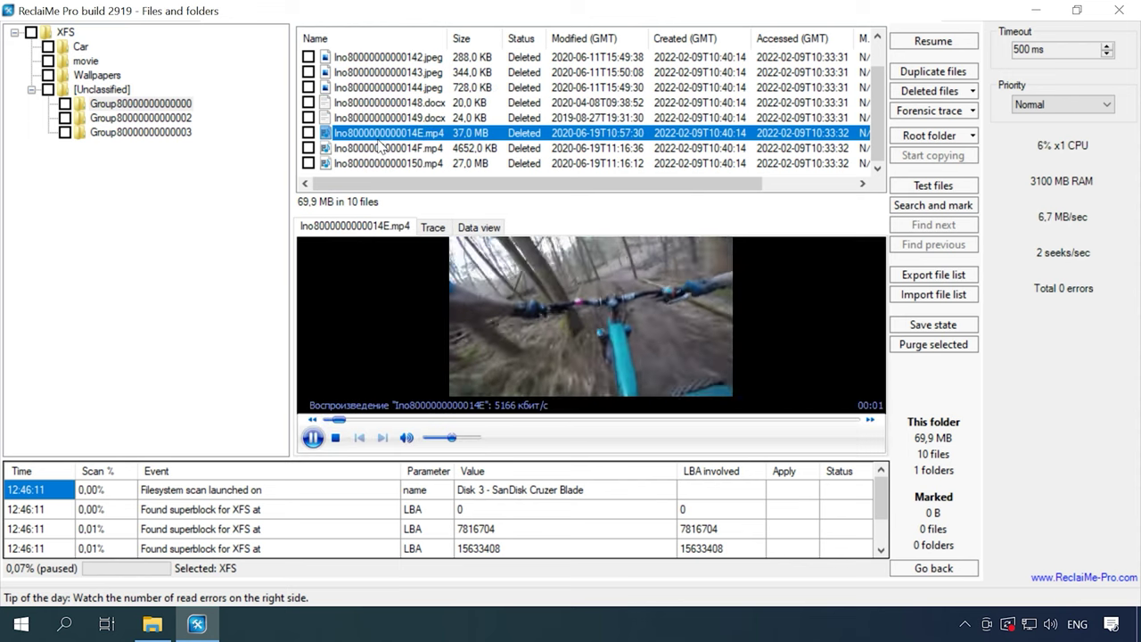
left_click(380, 148)
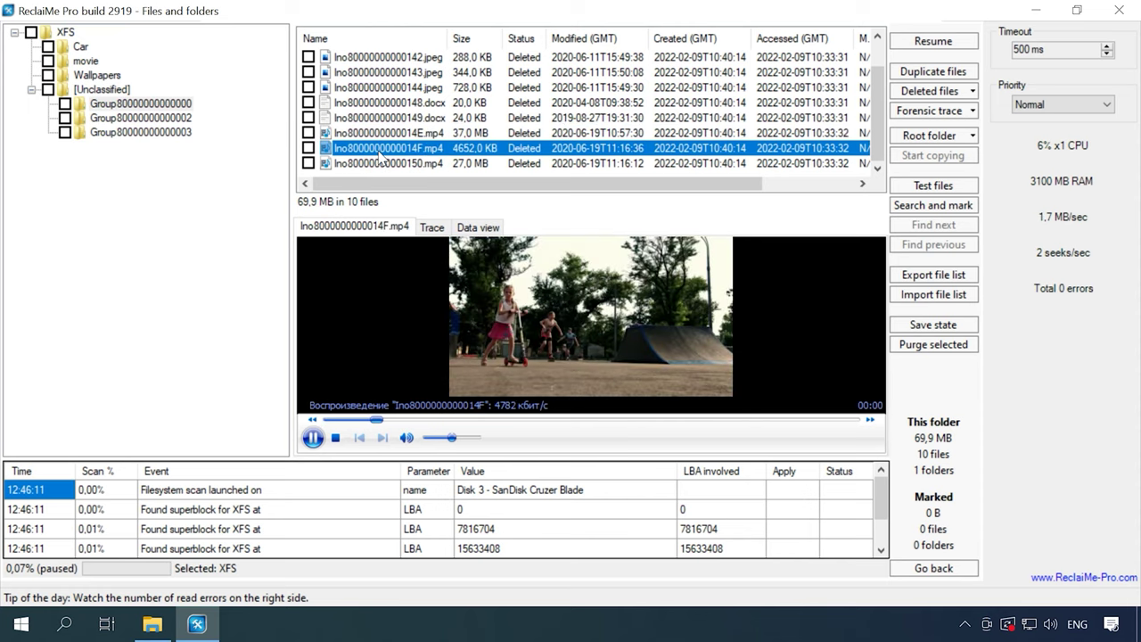
scroll(381, 160, "up", 1)
left_click(383, 134)
scroll(389, 143, "down", 1)
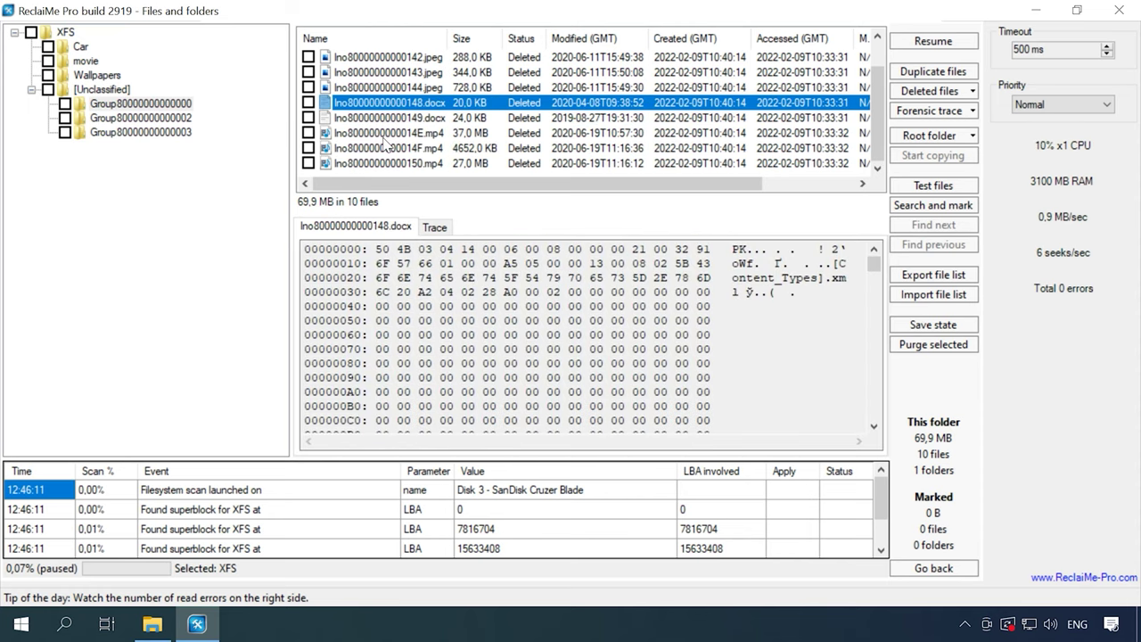
left_click(143, 118)
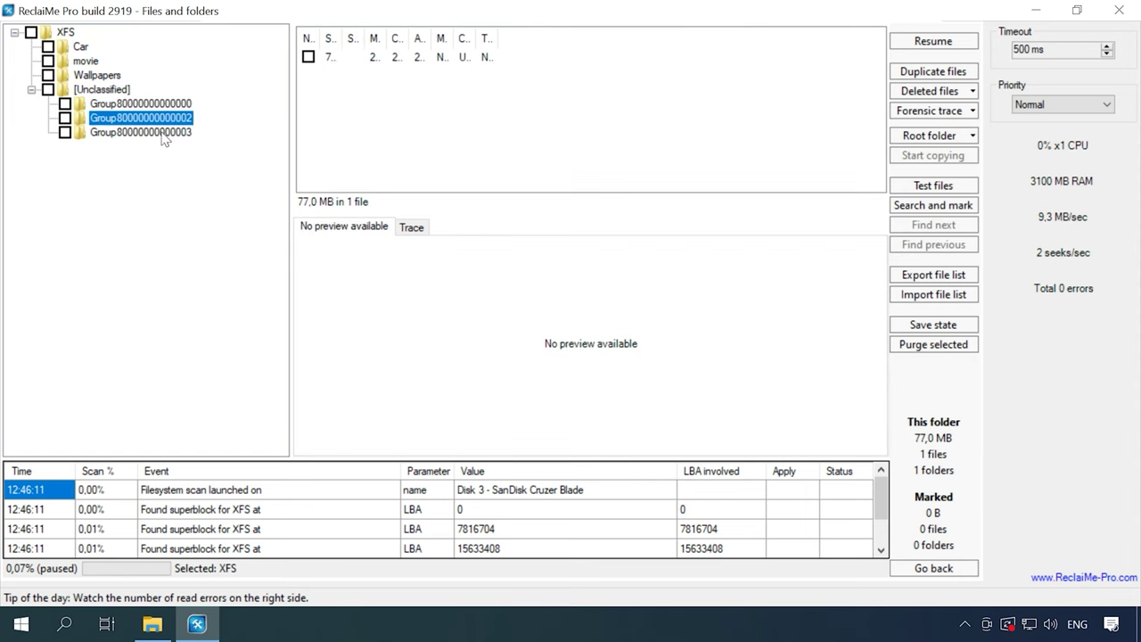
left_click(164, 137)
left_click(366, 61)
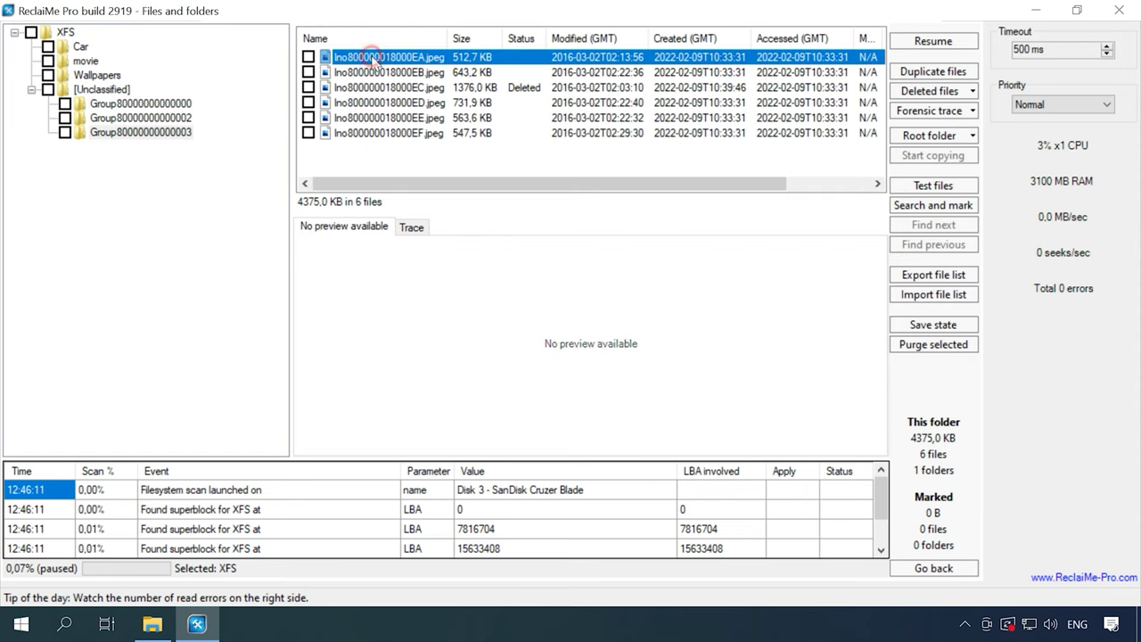
left_click(370, 74)
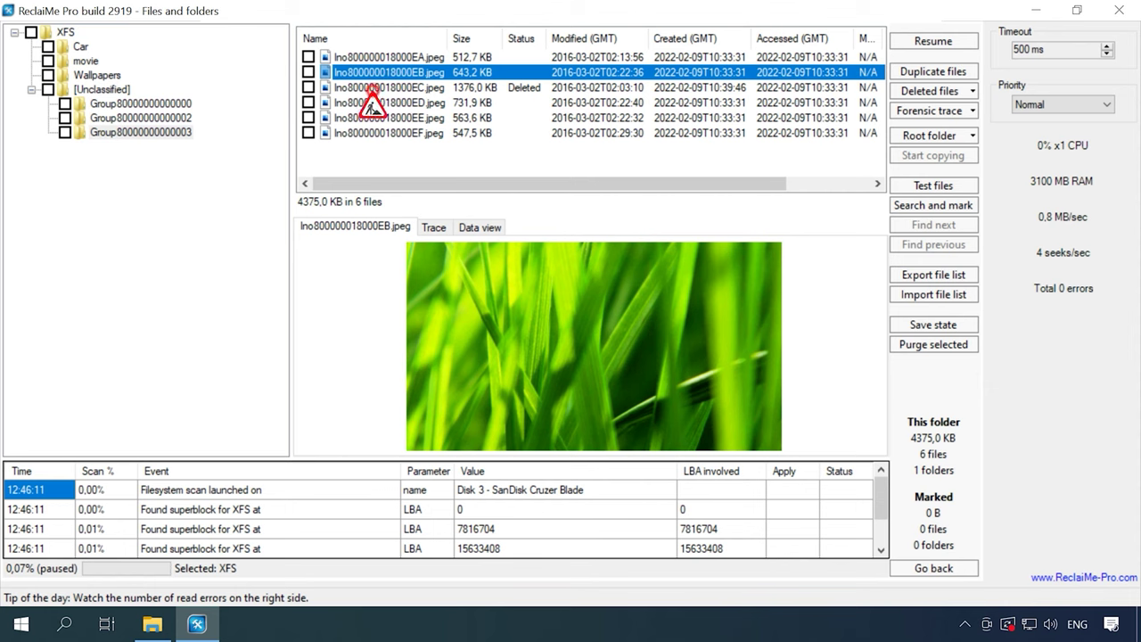
left_click(373, 88)
left_click(367, 105)
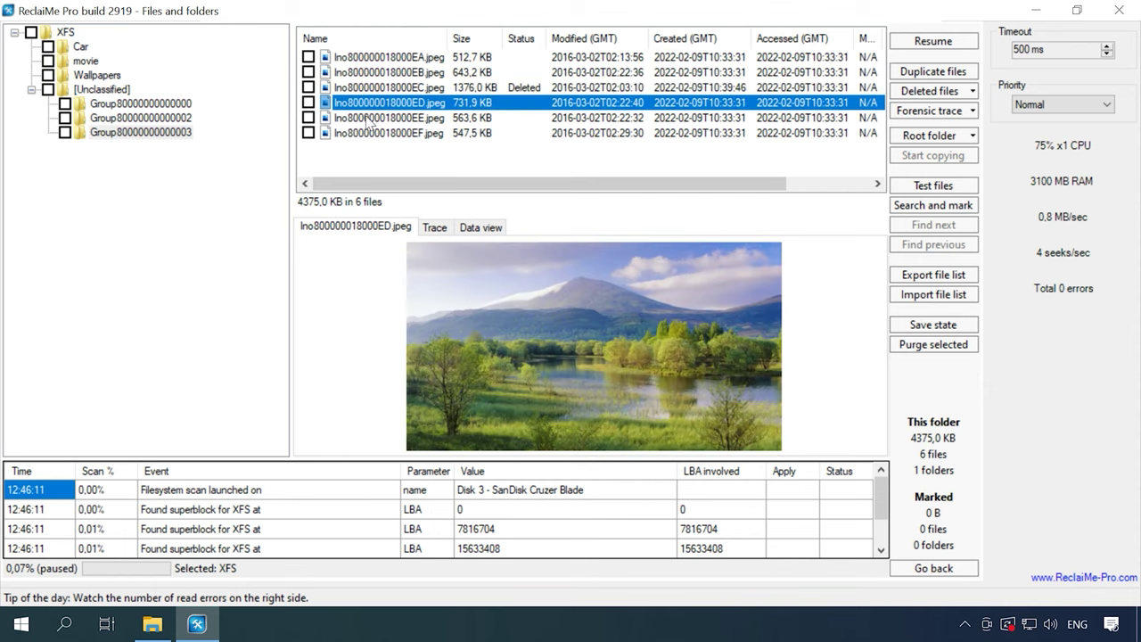
left_click(368, 118)
left_click(368, 134)
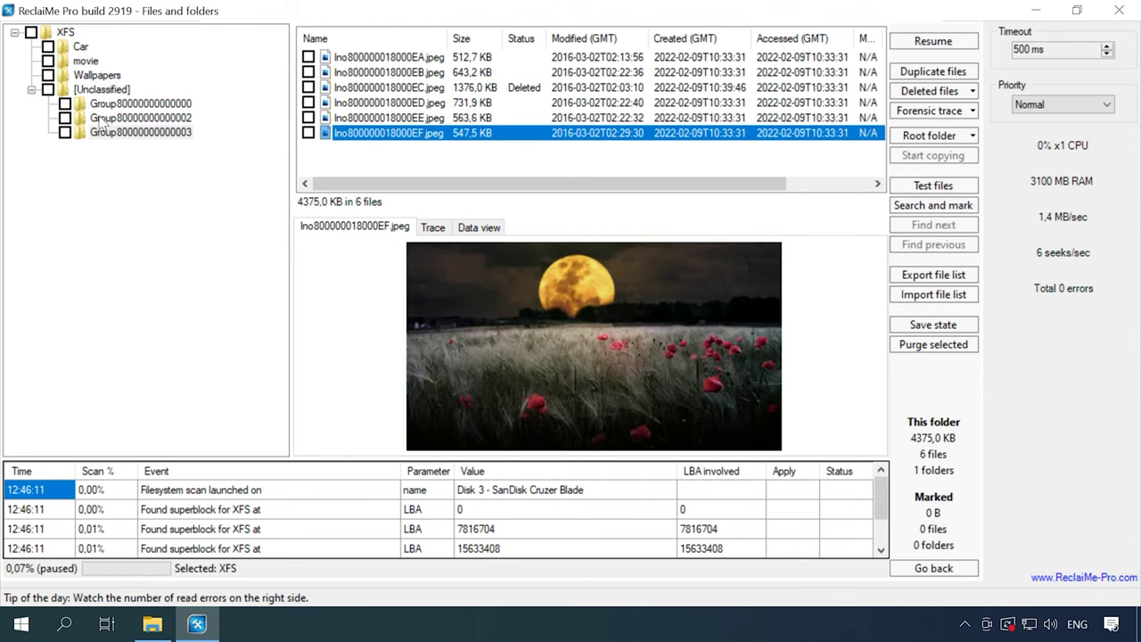
left_click(65, 32)
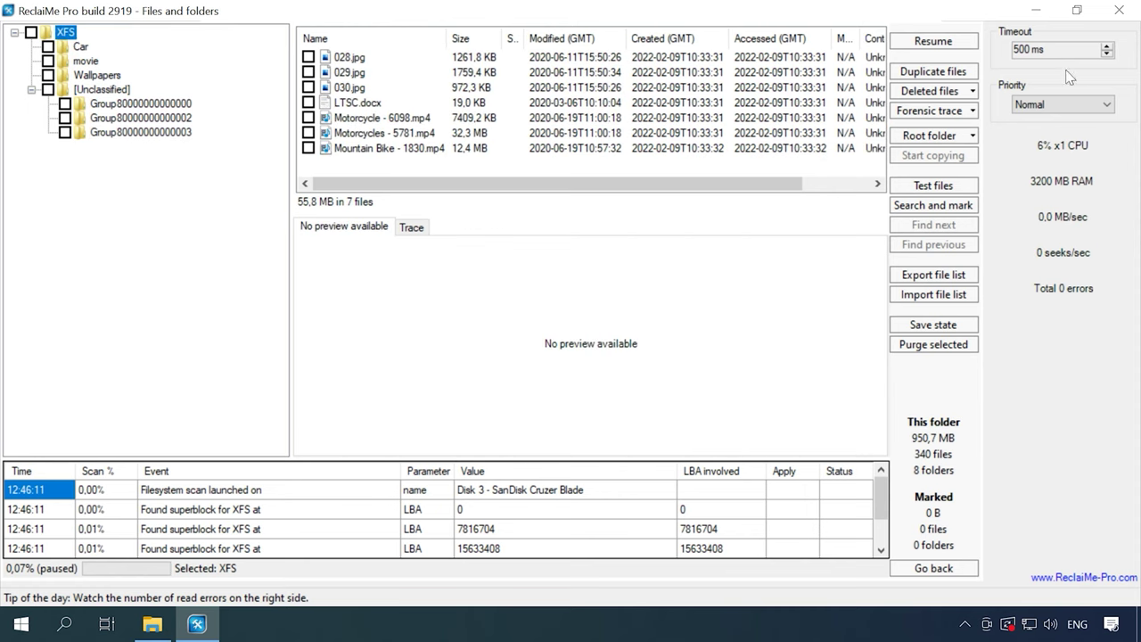
left_click(936, 45)
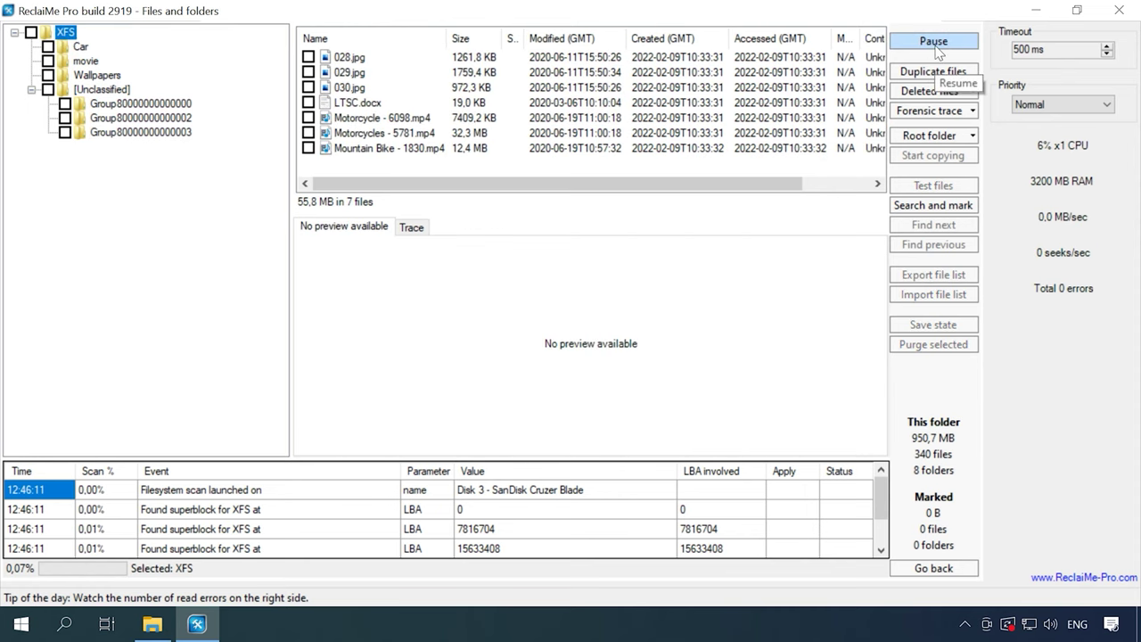
- Preview the newly found images 025–027.jpg and the External Hard Disk and Headphones documents
left_click(934, 42)
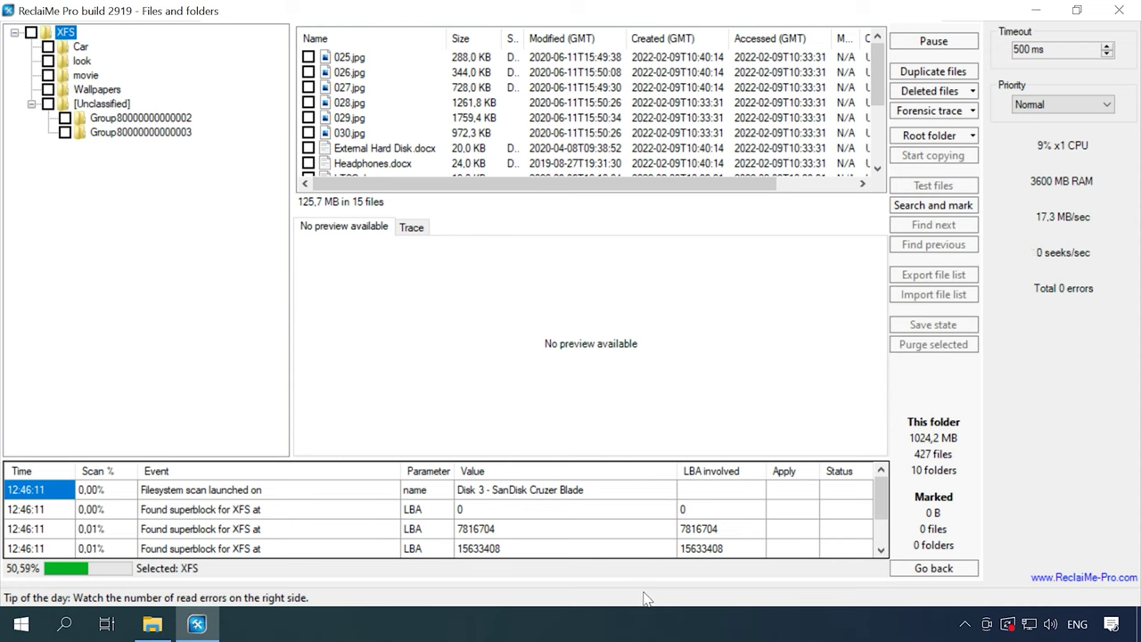
left_click(353, 59)
left_click(355, 74)
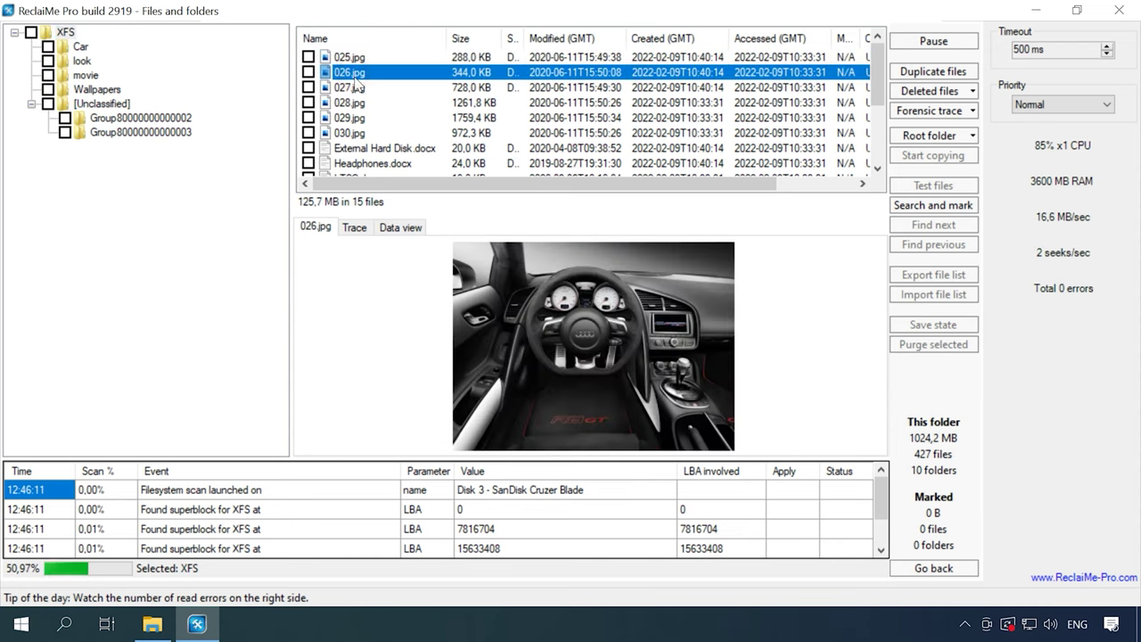
left_click(359, 89)
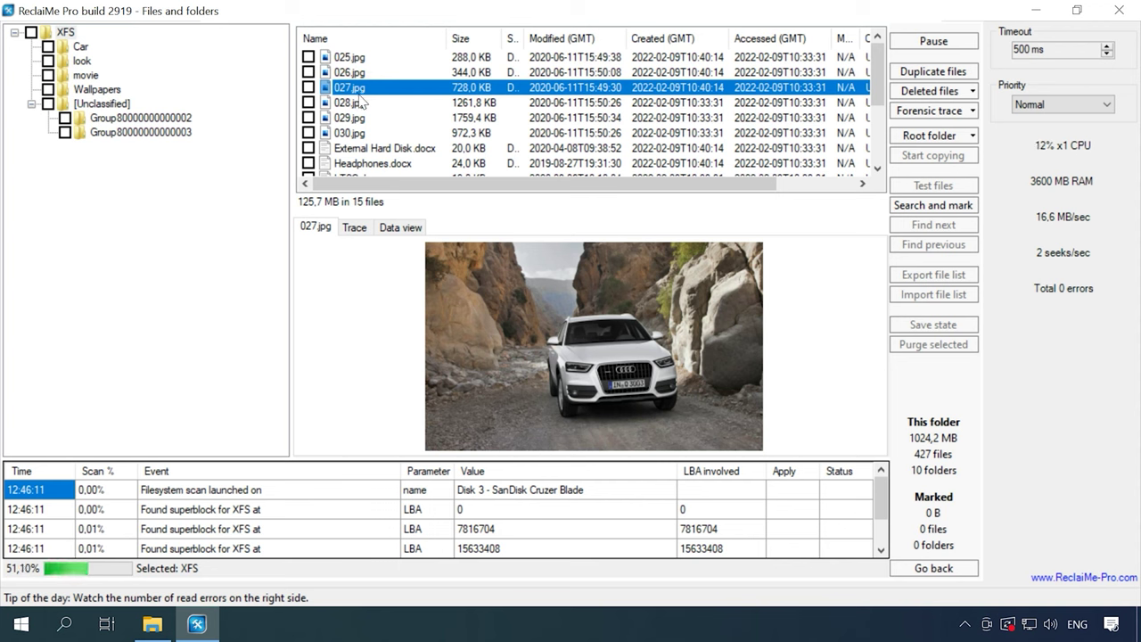
left_click(379, 149)
left_click(384, 166)
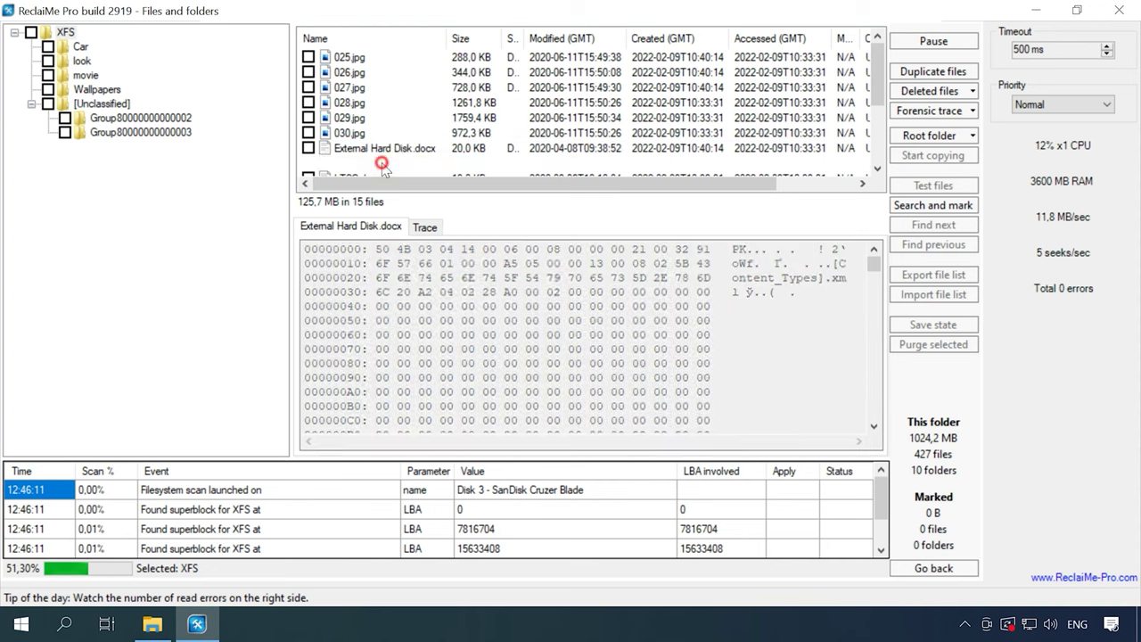
left_click(359, 58)
- Preview image1.jpg in the newly found look folder and scroll through its images
left_click(81, 60)
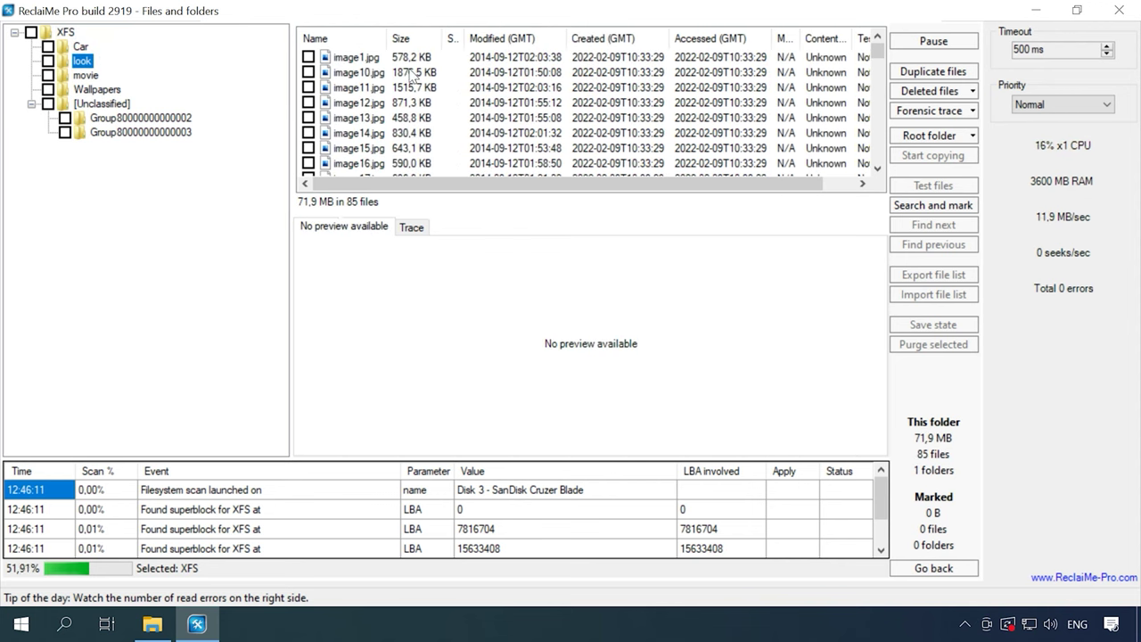
left_click(368, 58)
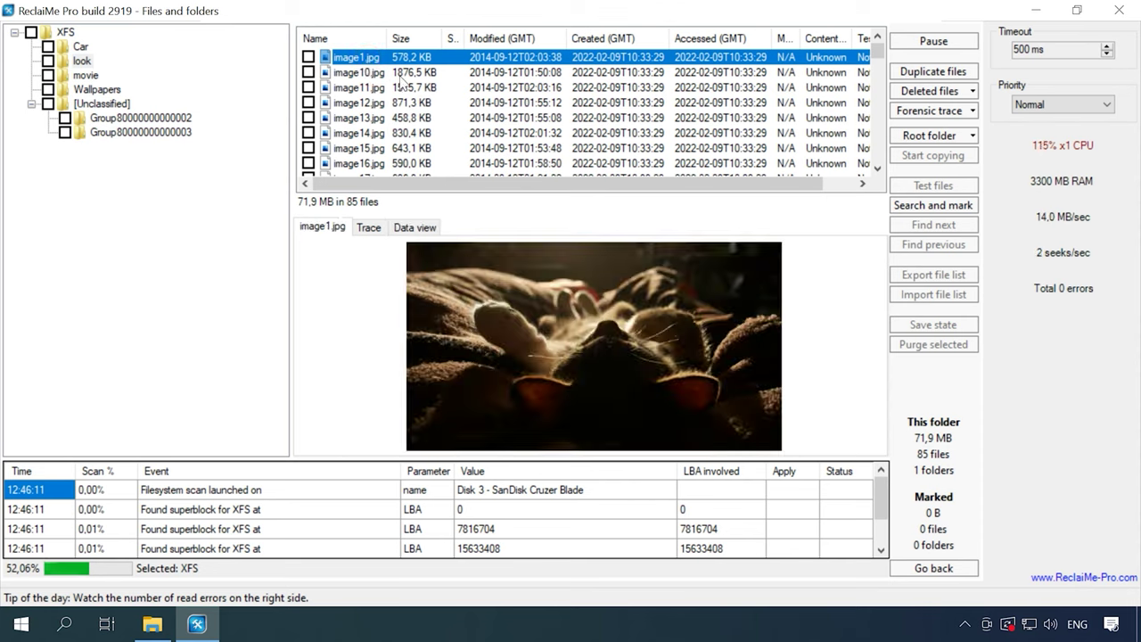
scroll(418, 110, "down", 3)
scroll(419, 111, "down", 1)
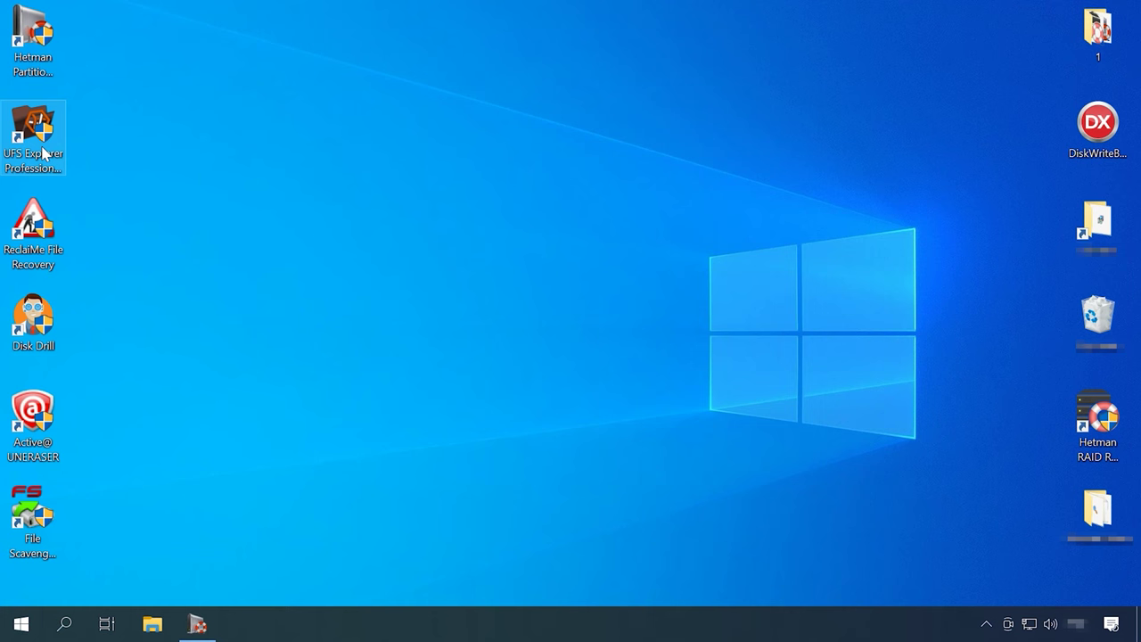
- Launch UFS Explorer and browse the SGI XFS partition on Drive3 Removable SanDisk
left_click(45, 154)
double_click(40, 166)
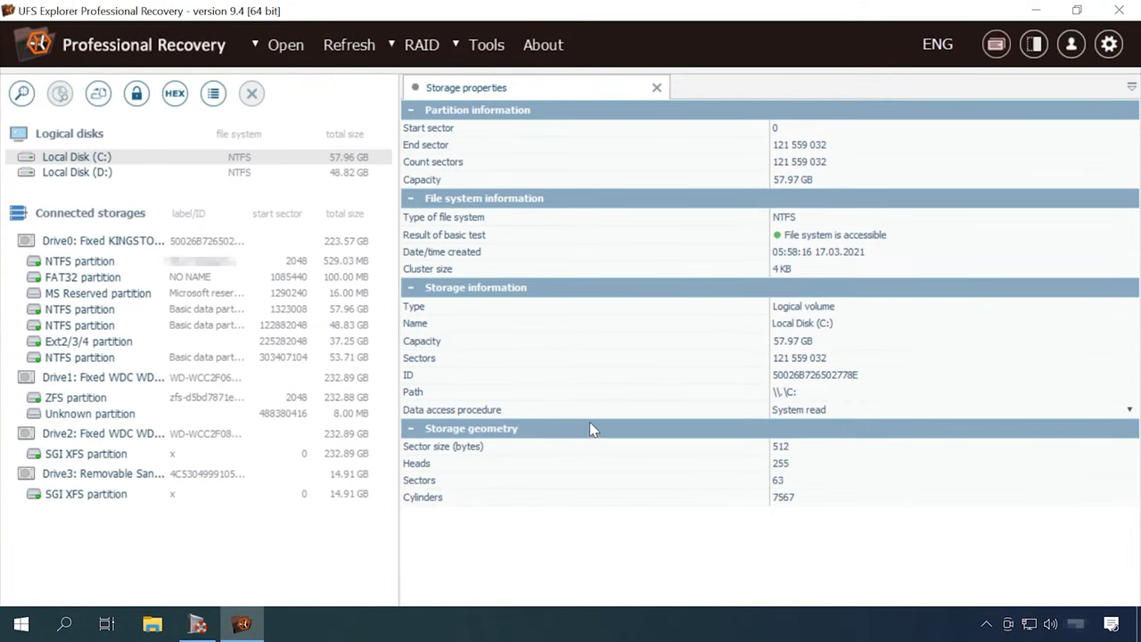
left_click(99, 477)
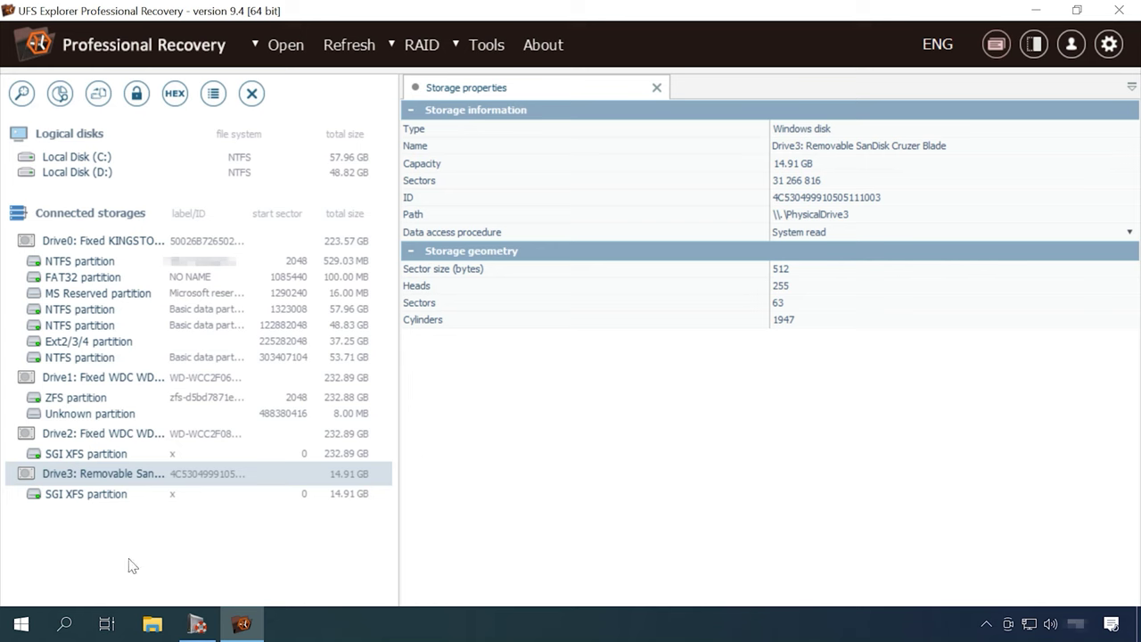
left_click(74, 496)
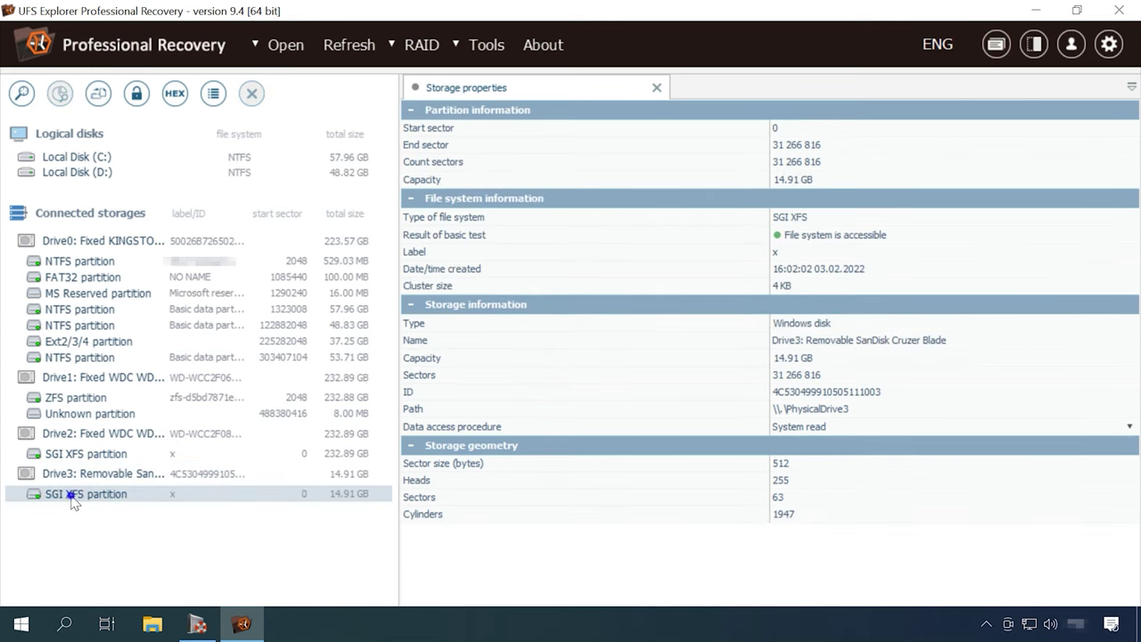
right_click(73, 498)
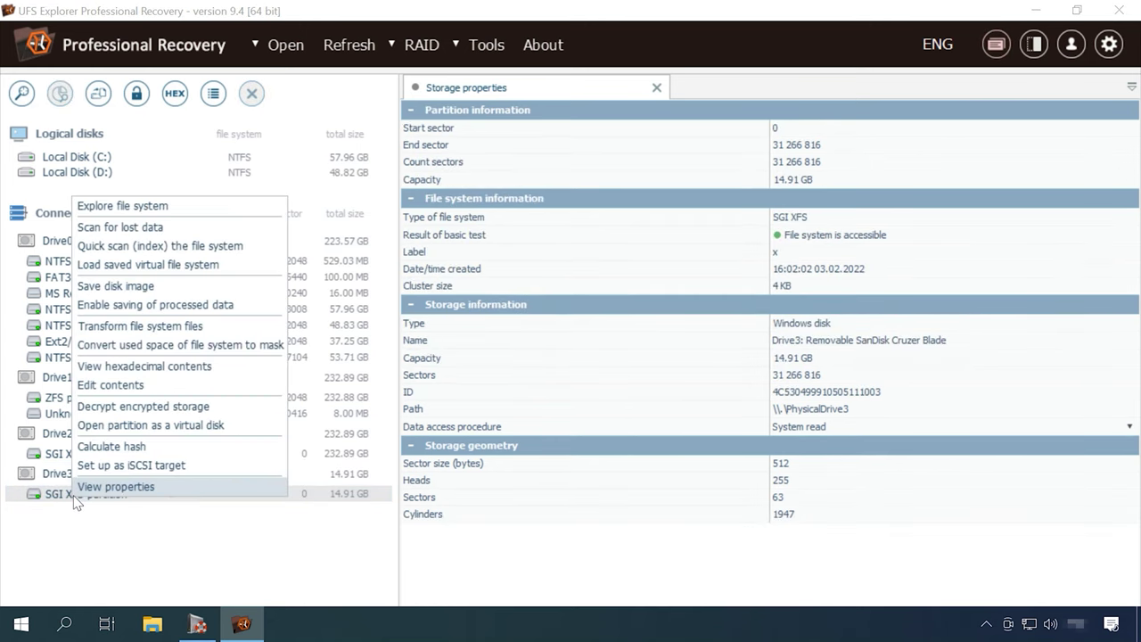
left_click(141, 207)
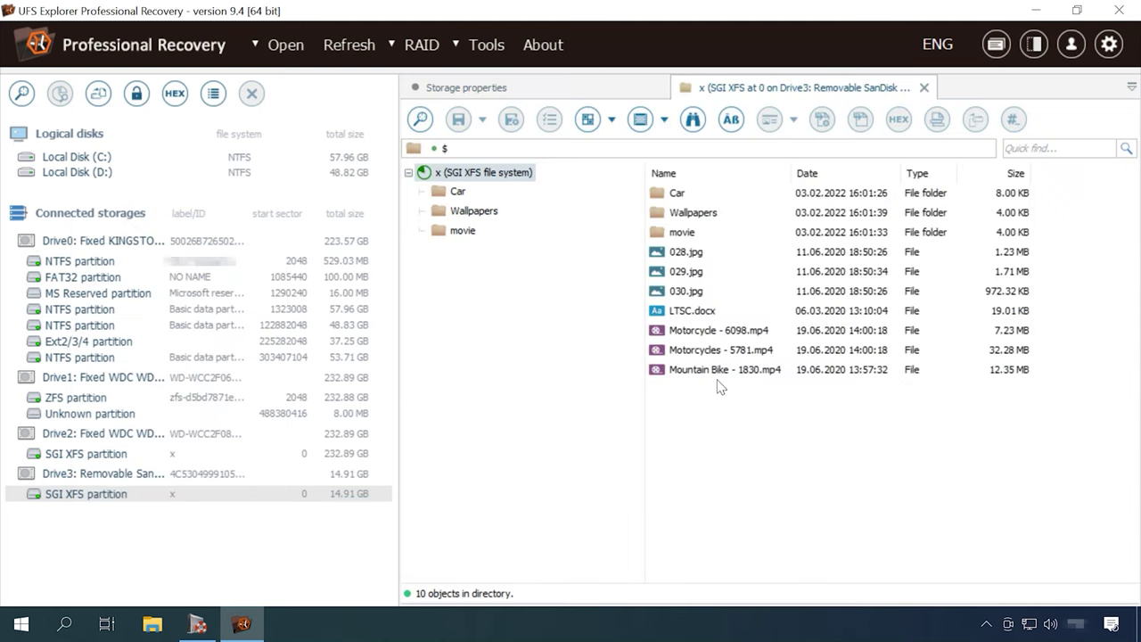
- Quick-index the SGI XFS partition and preview the recovered photos in the Car folder
right_click(56, 492)
left_click(136, 243)
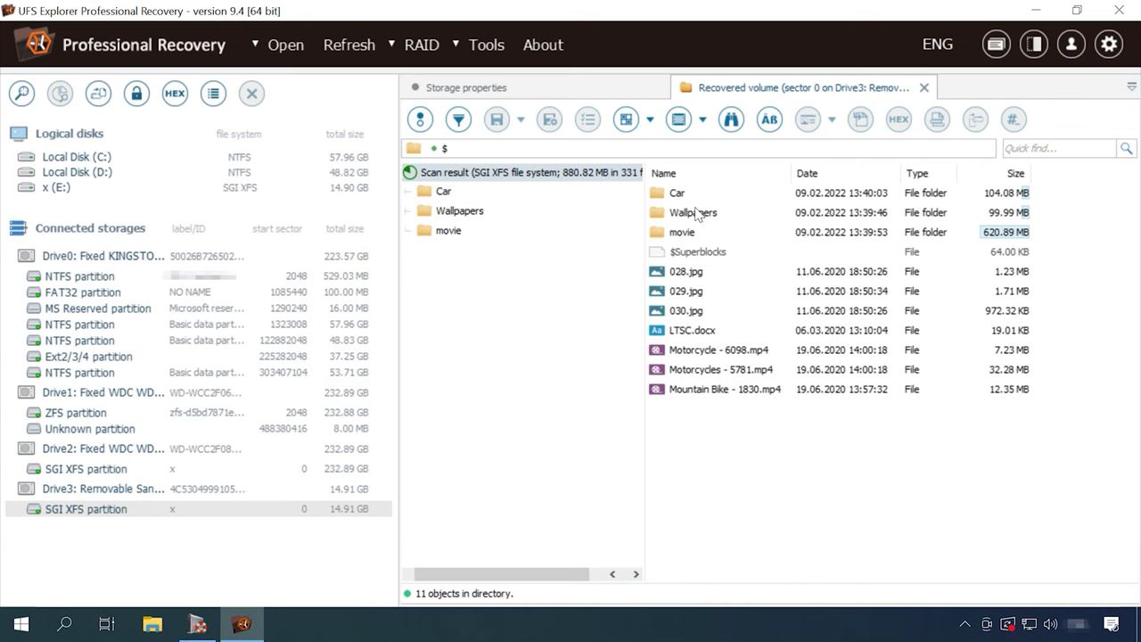
double_click(679, 194)
left_click(687, 393)
key("Down")
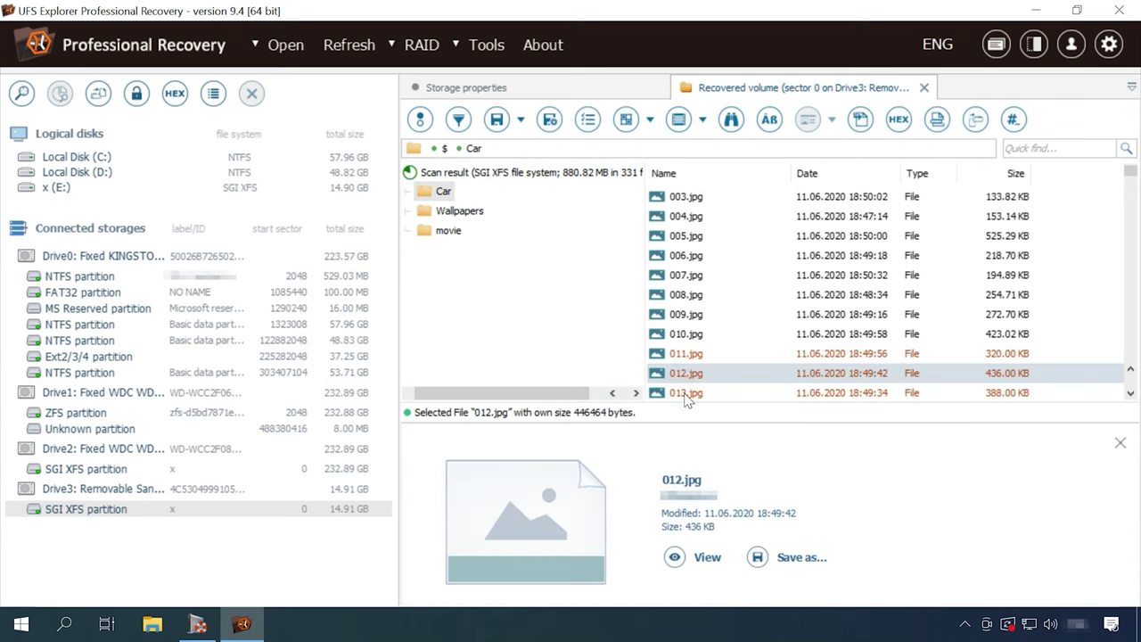
key("Down")
left_click(444, 148)
- Preview a Wallpapers image, then try playing Baton Twirling - 31237.mp4, which fails
double_click(688, 213)
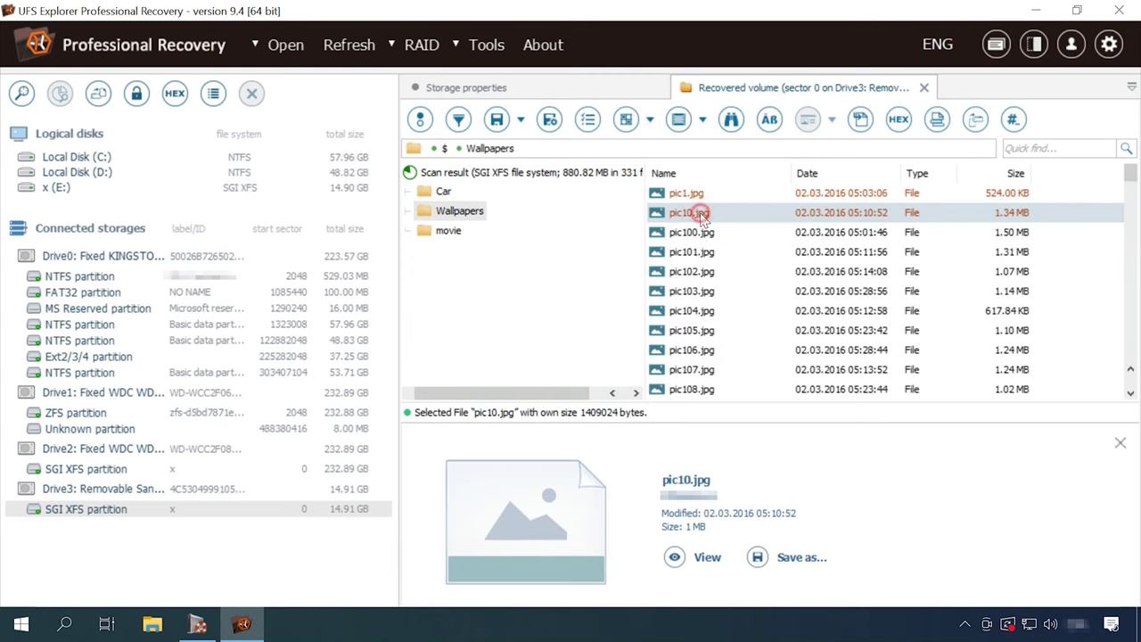
left_click(694, 198)
left_click(445, 149)
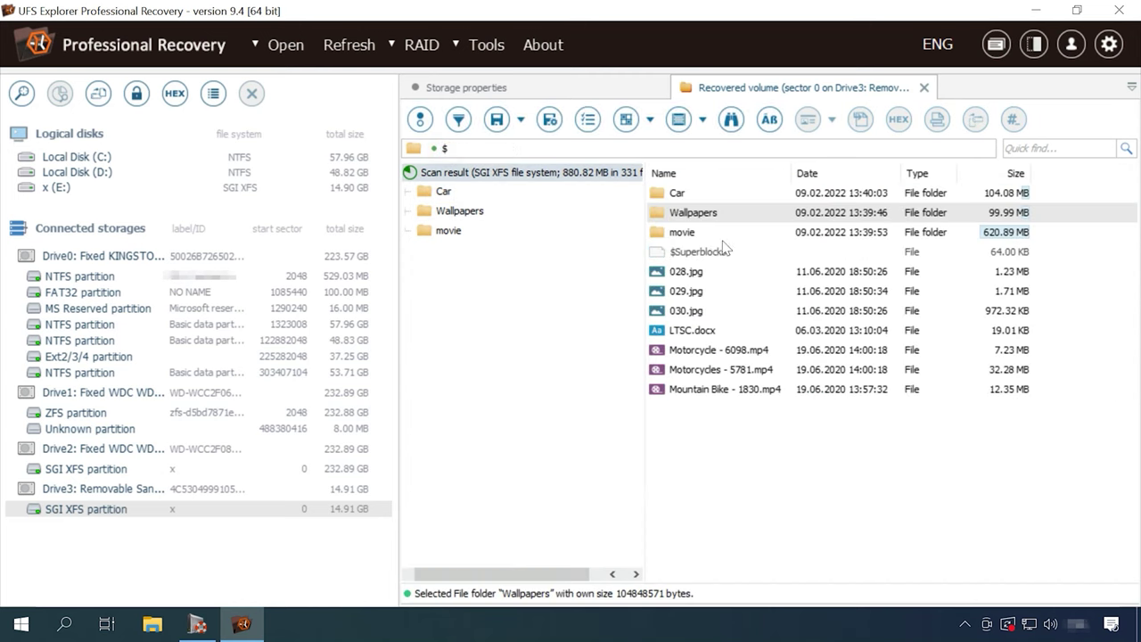
double_click(685, 232)
left_click(702, 216)
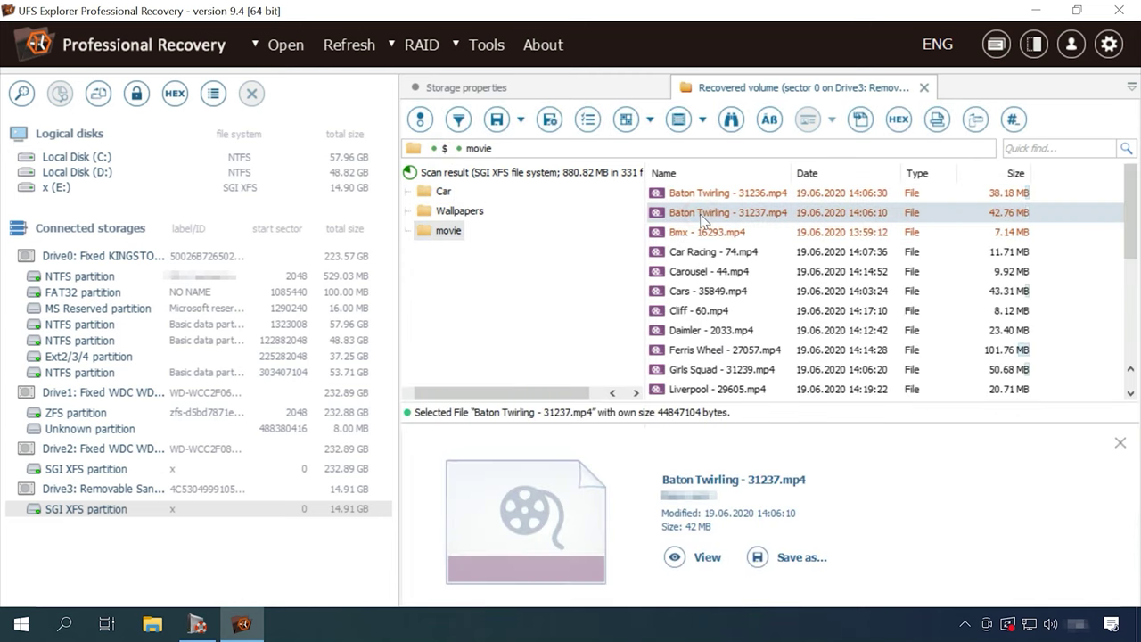
left_click(678, 556)
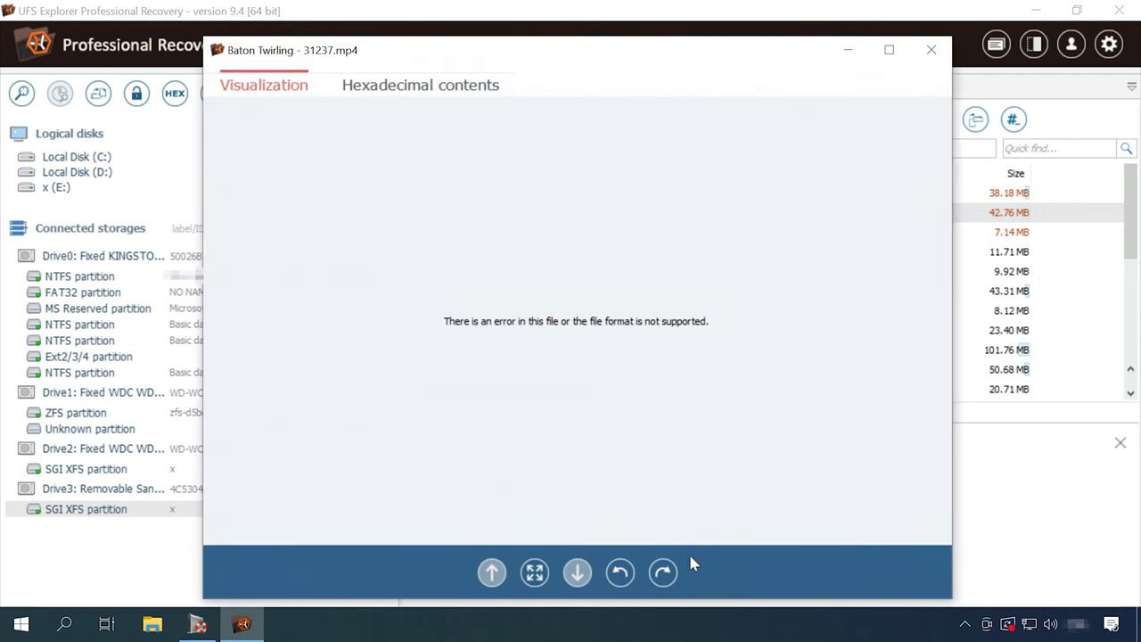
left_click(931, 50)
- Preview LTSC.docx in the root folder and bring up the partition's actions
left_click(446, 146)
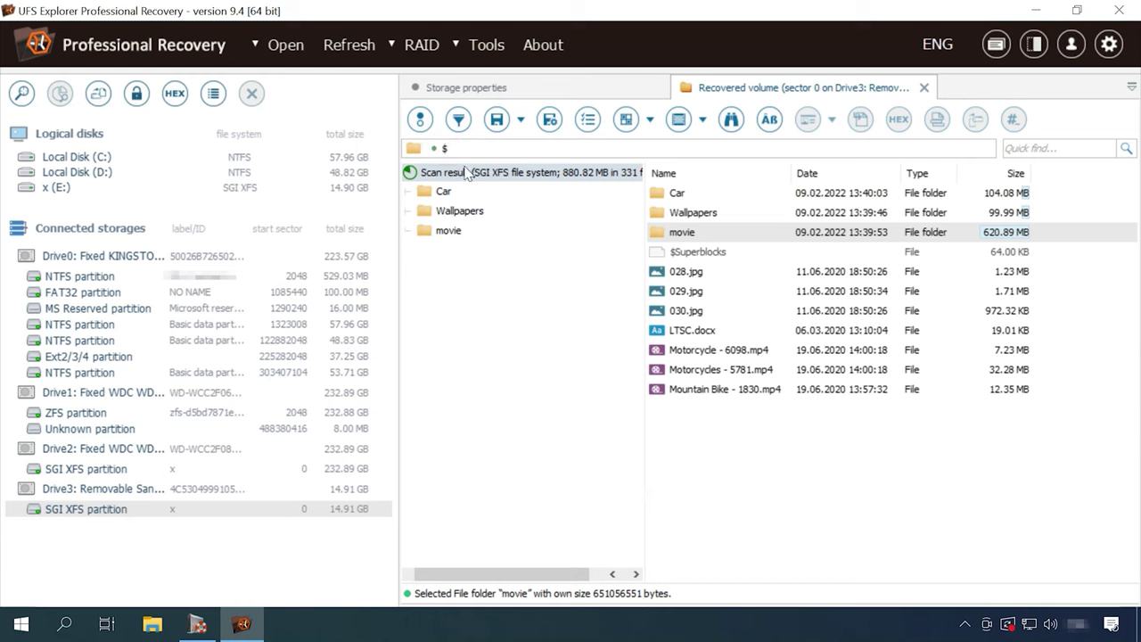
left_click(705, 331)
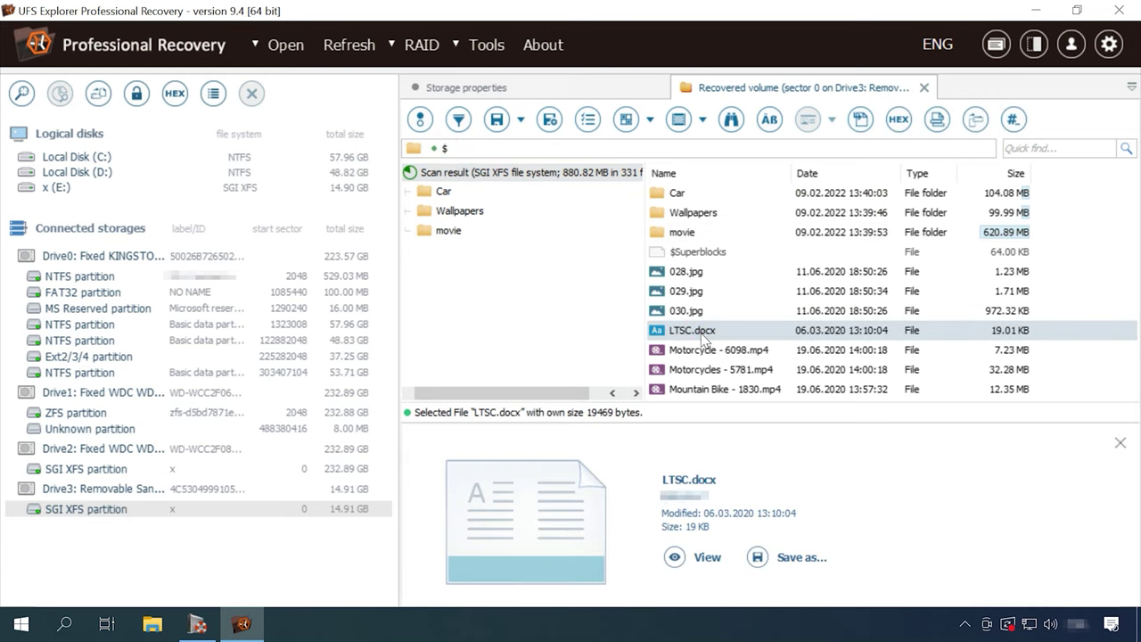
double_click(89, 508)
right_click(78, 499)
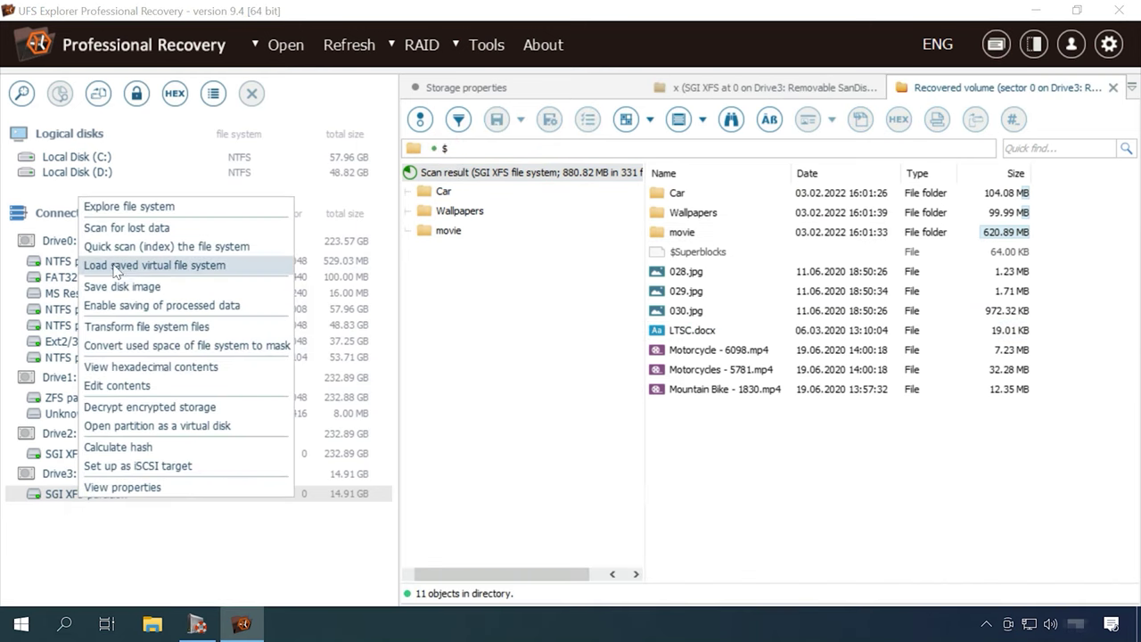
- Scan the drive for lost data with NTFS and FAT excluded, then open the SGI XFS result
left_click(130, 229)
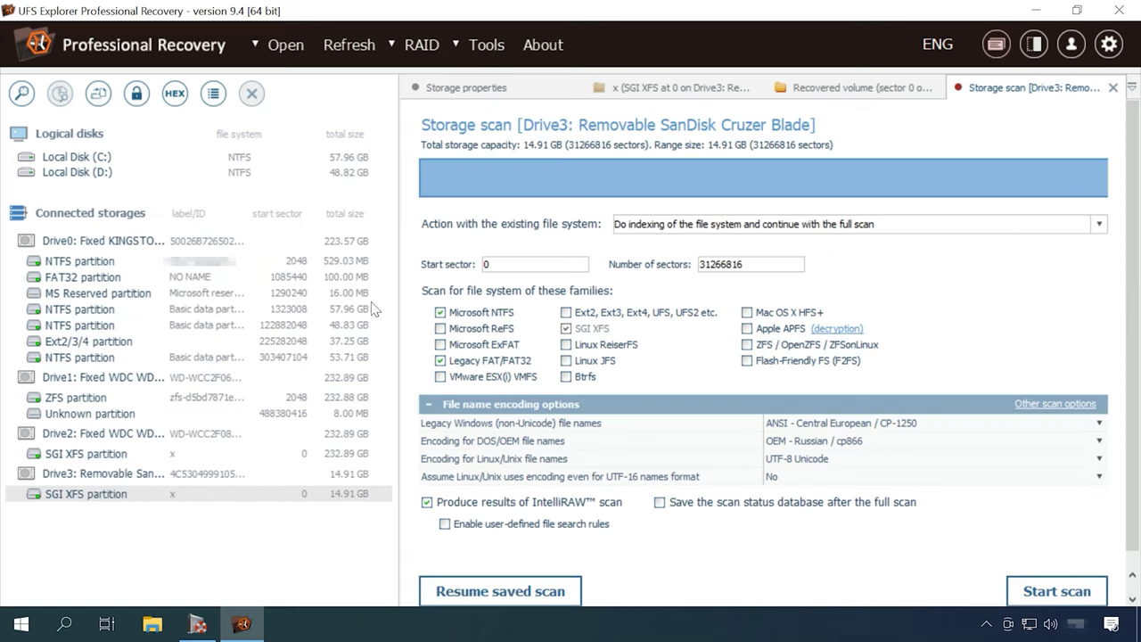
left_click(439, 313)
left_click(440, 360)
scroll(618, 348, "down", 1)
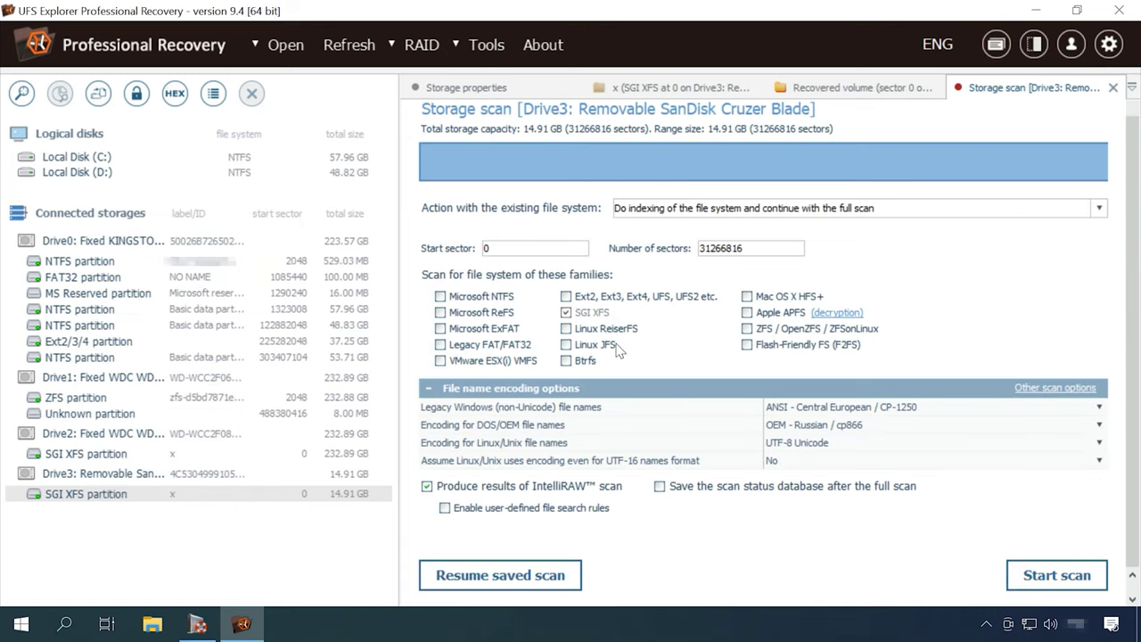
left_click(1060, 580)
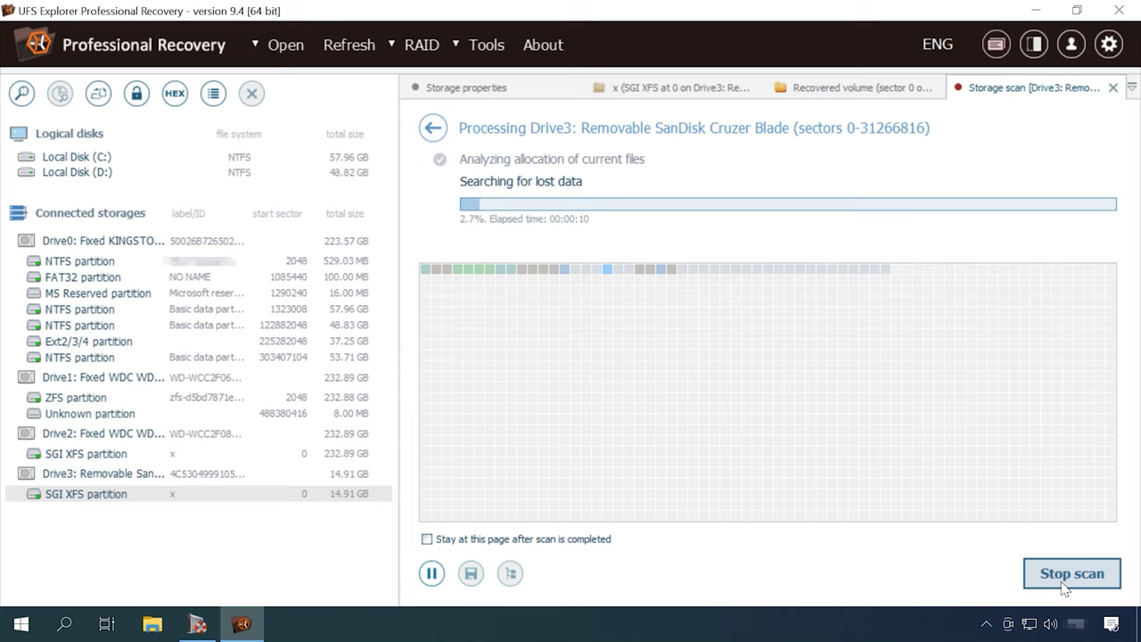
left_click(1064, 575)
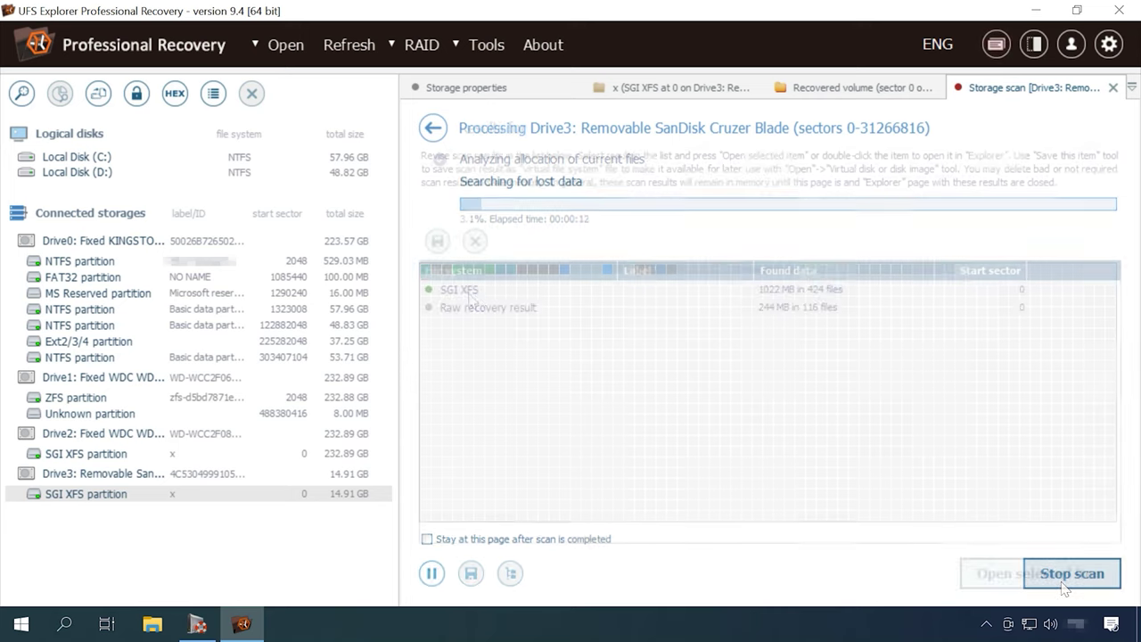
left_click(460, 290)
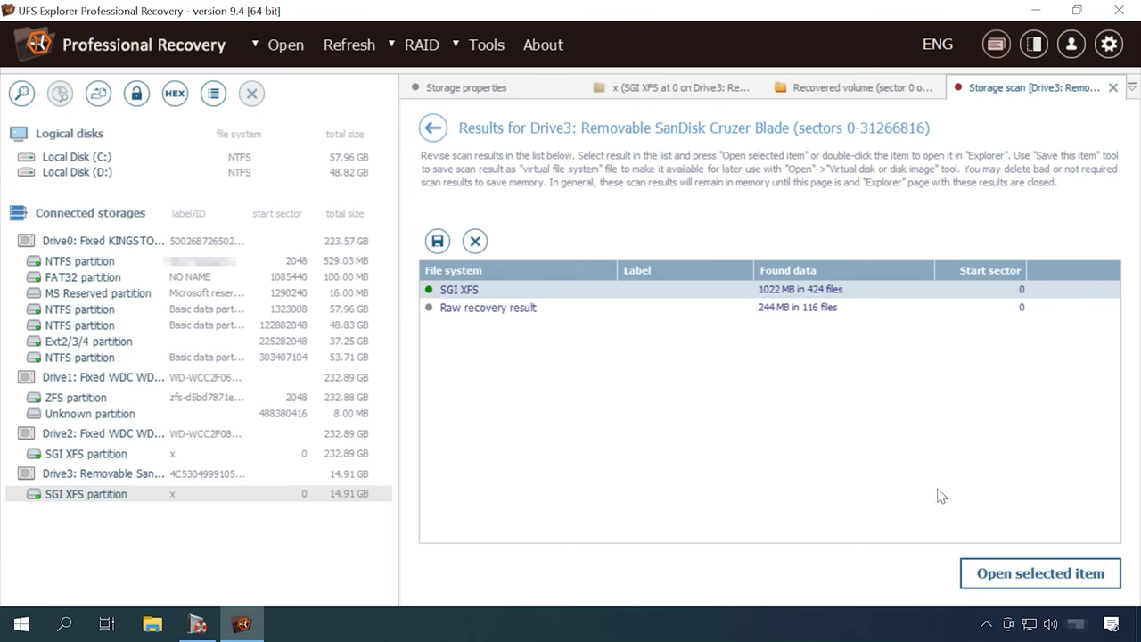
left_click(1058, 573)
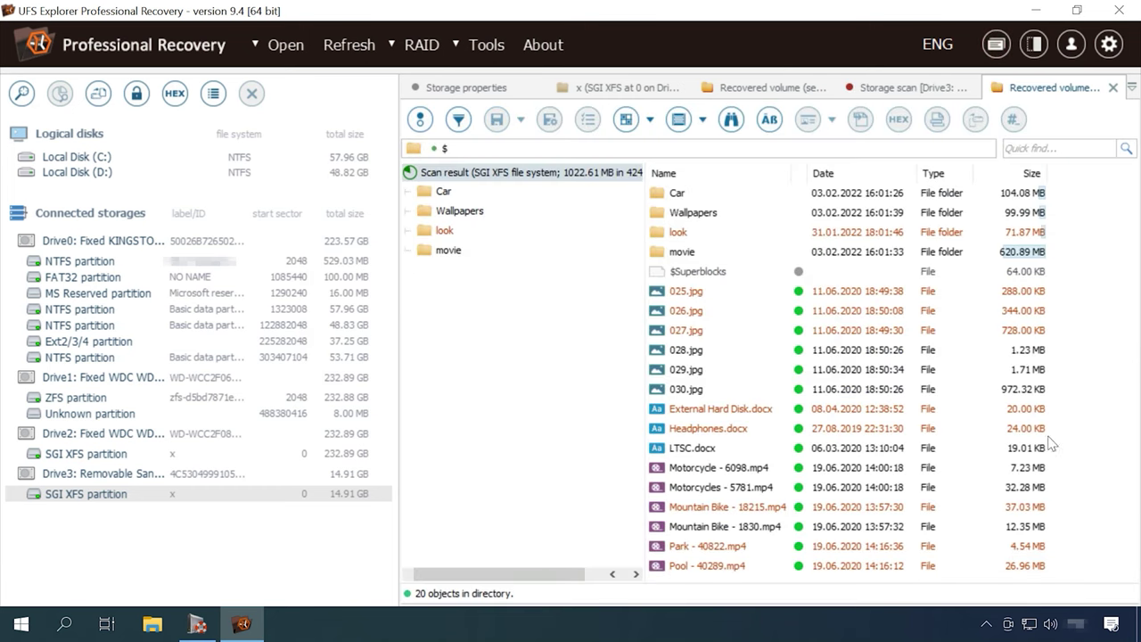
- Preview 025–027.jpg, External Hard Disk.docx and the contents of Headphones.docx
left_click(694, 294)
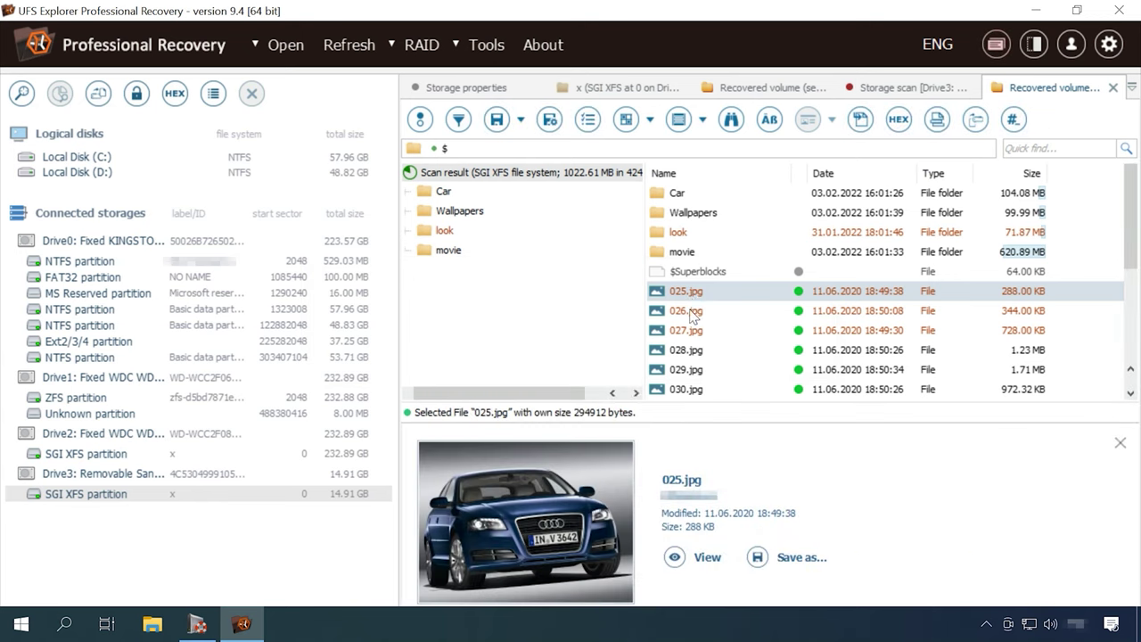
left_click(691, 312)
left_click(692, 331)
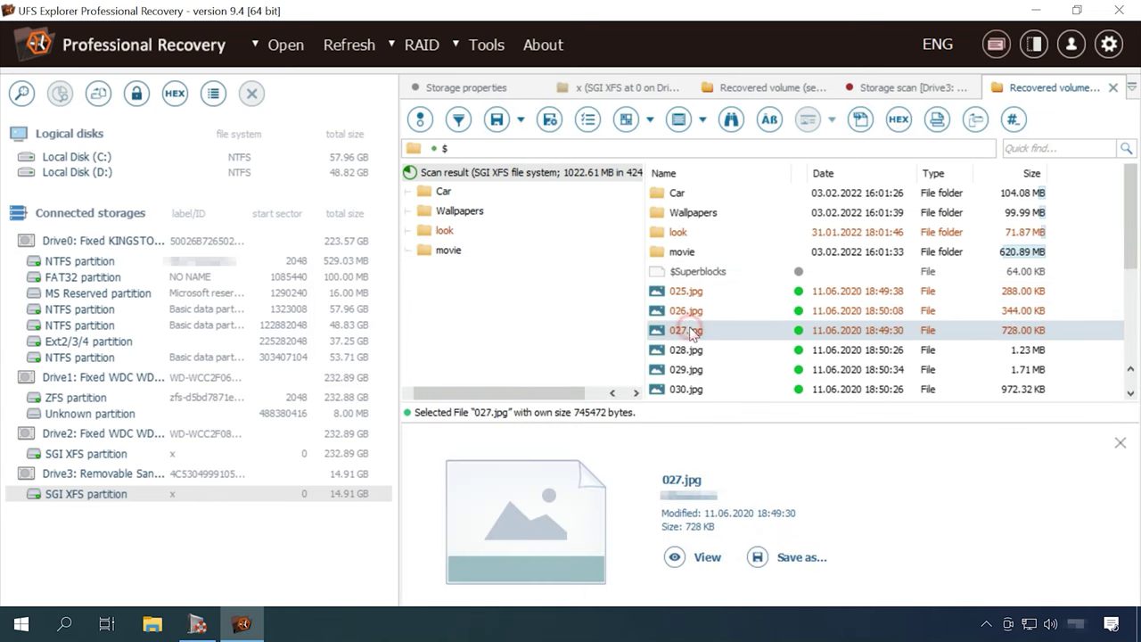
scroll(700, 337, "down", 2)
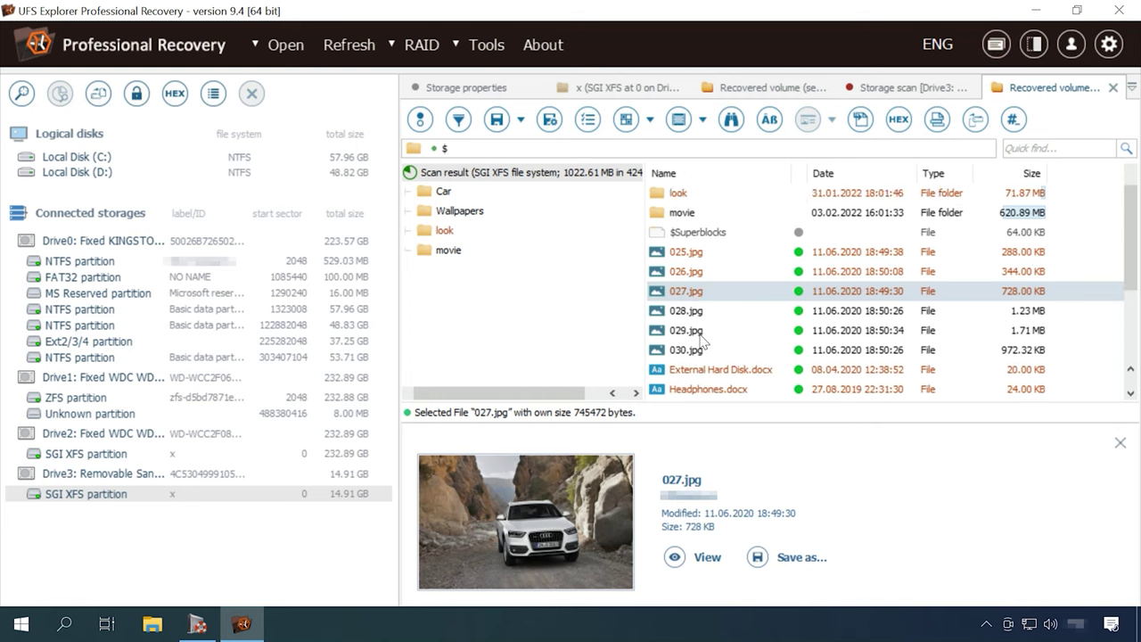
left_click(703, 332)
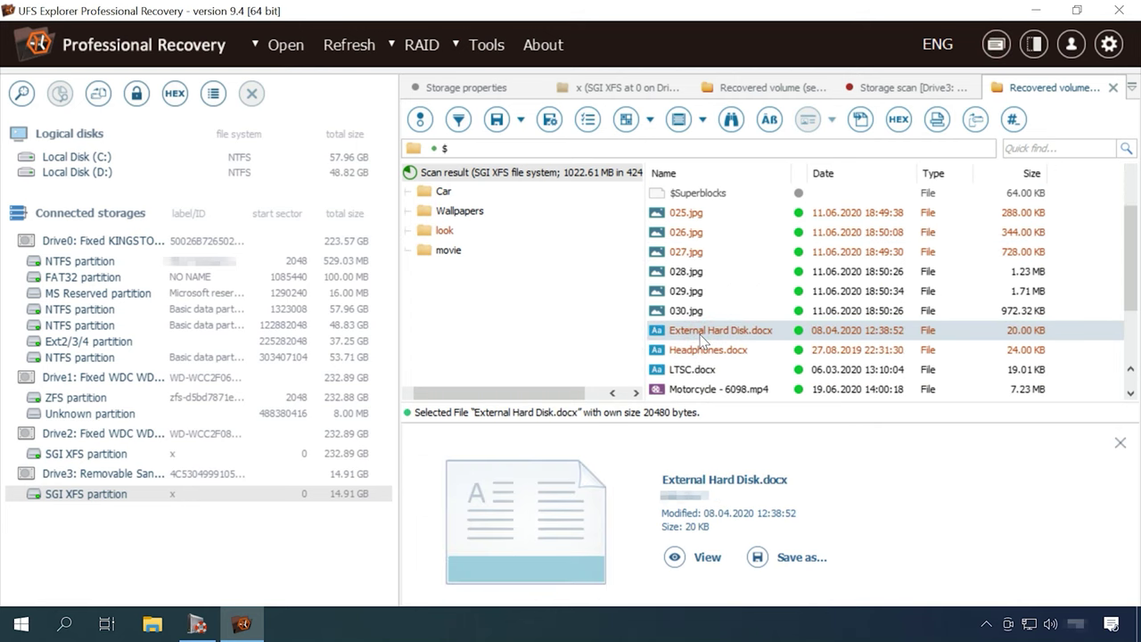
left_click(700, 352)
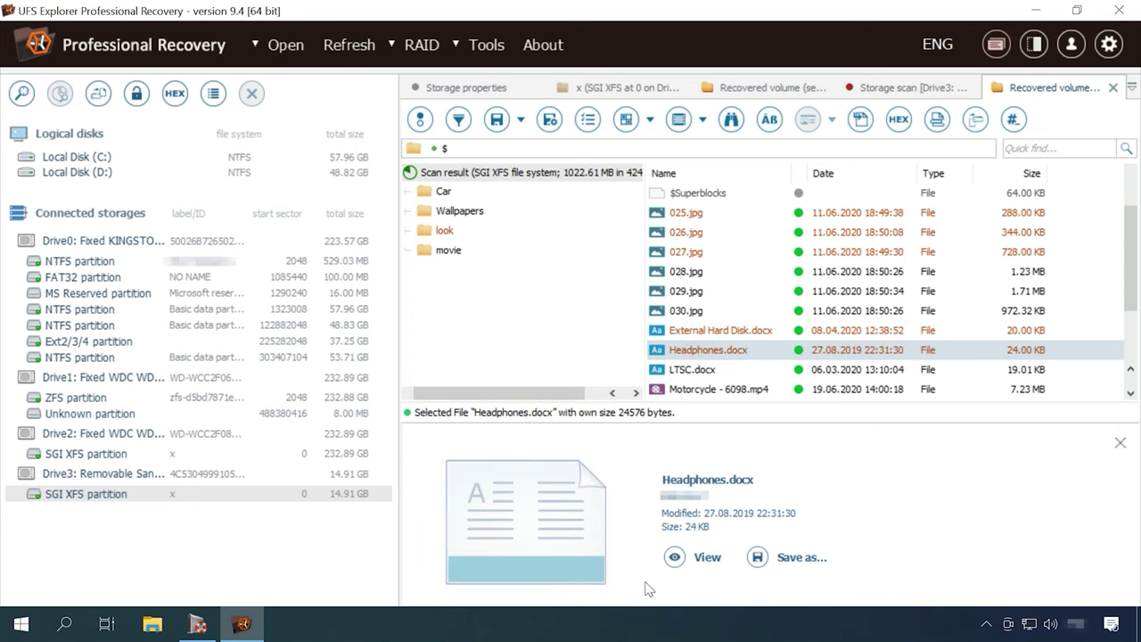
left_click(674, 558)
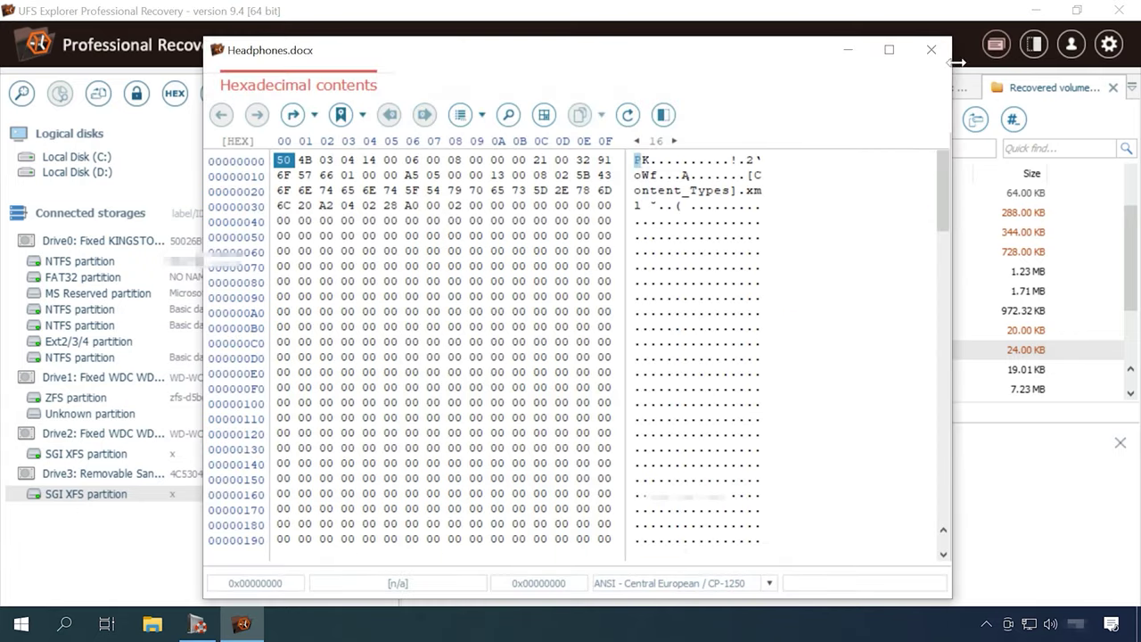
left_click(931, 50)
- Try Mountain Bike - 18215.mp4, which fails, then view Mountain Bike - 1830.mp4
scroll(733, 303, "down", 3)
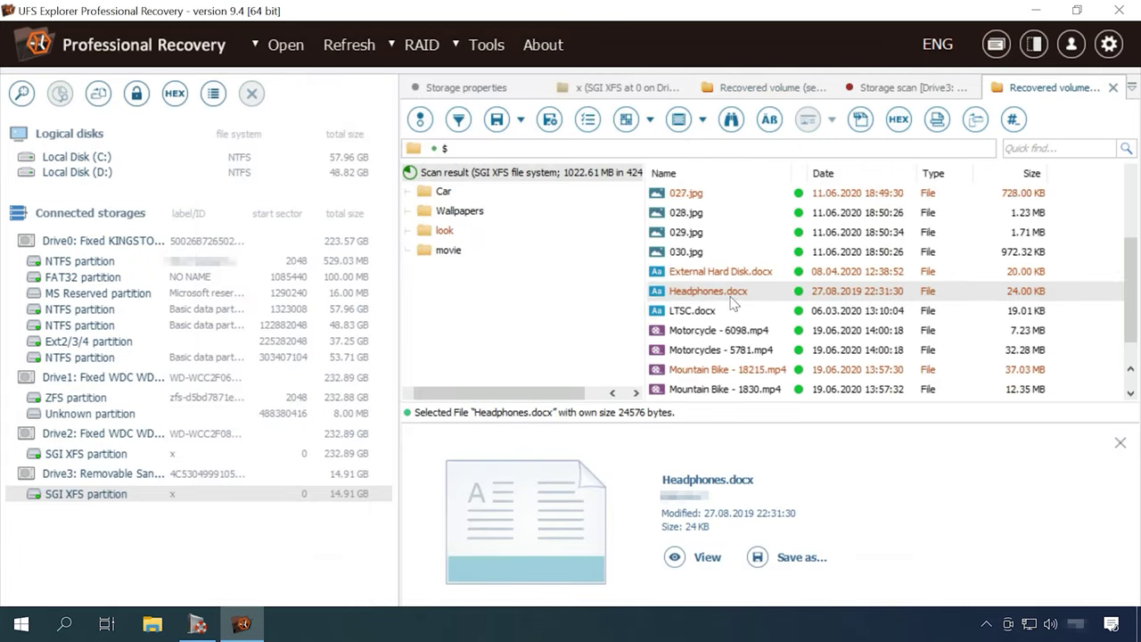
scroll(733, 303, "down", 1)
left_click(713, 333)
left_click(675, 559)
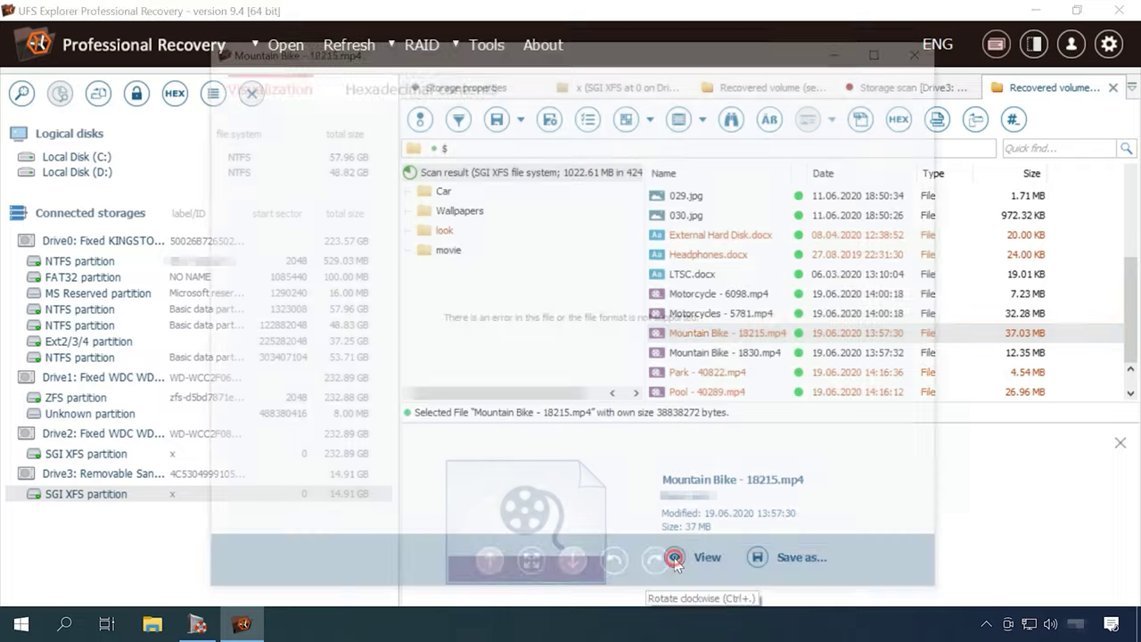
left_click(929, 52)
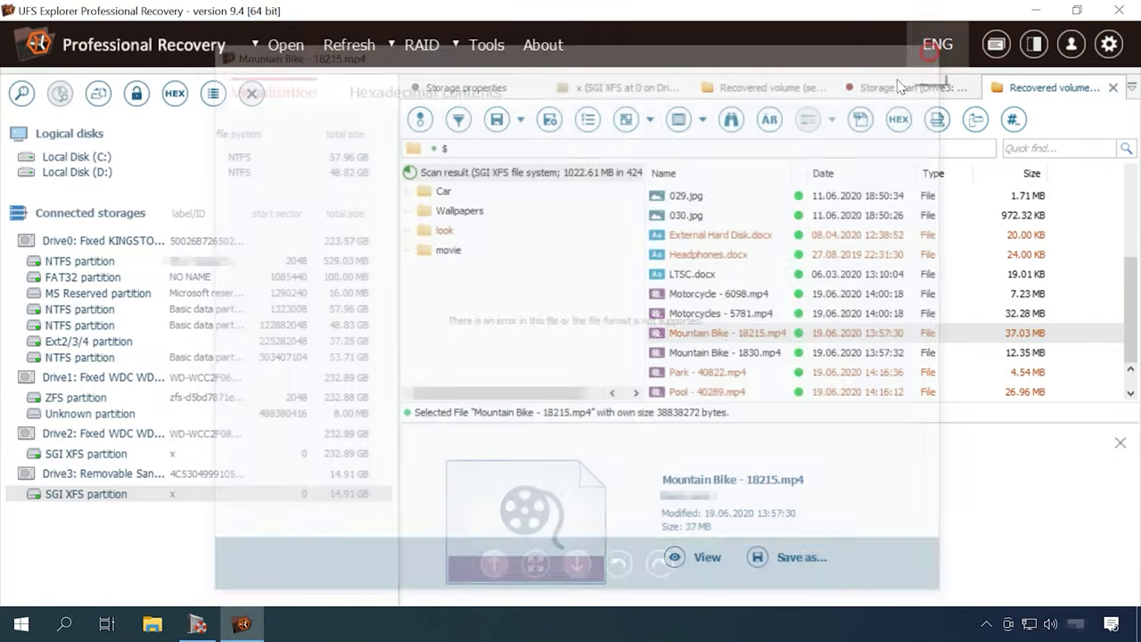
double_click(725, 352)
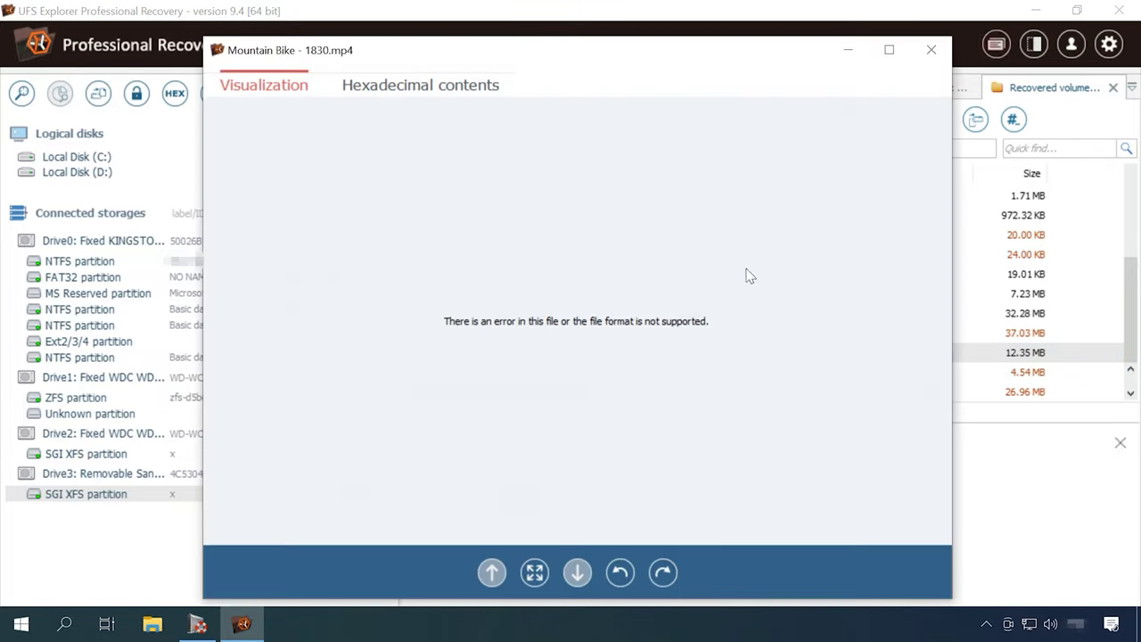
left_click(931, 50)
- Step through the Car folder images, then return to the root listing
scroll(701, 224, "up", 5)
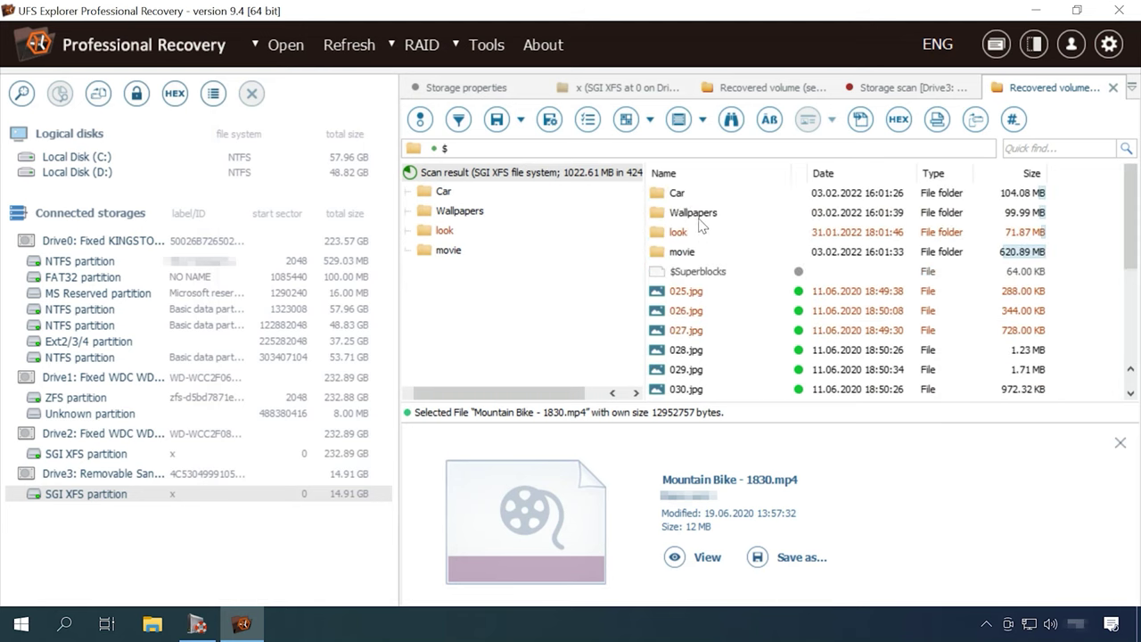
double_click(687, 195)
left_click(705, 389)
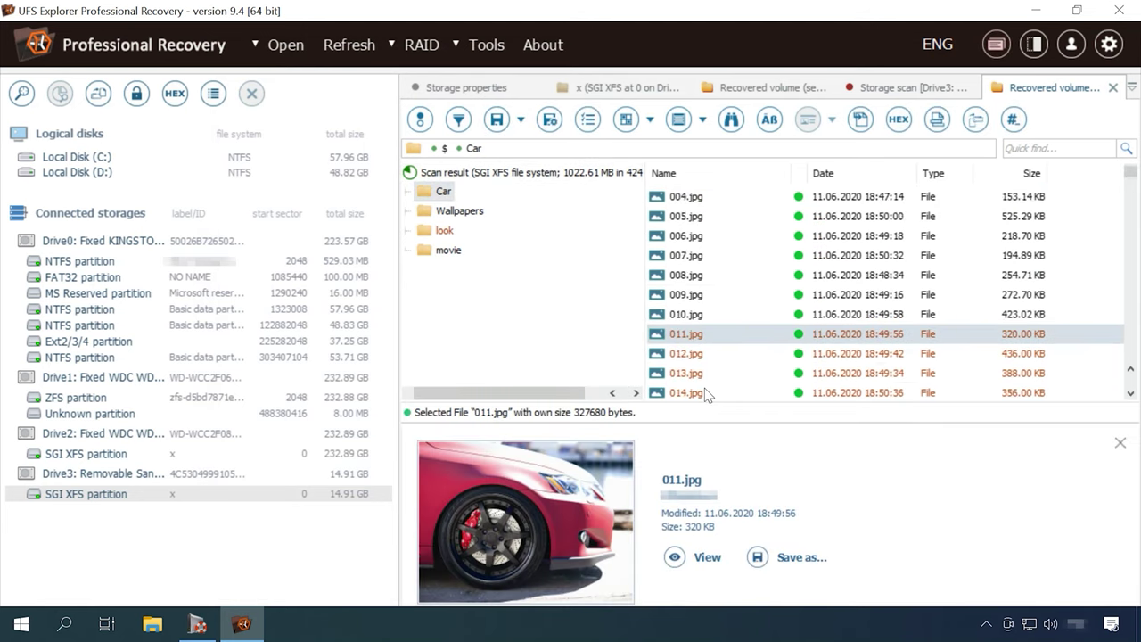
key("Down")
key("Down")
key("Down")
key("Down")
key("Down")
key("Down")
key("Down")
key("Down")
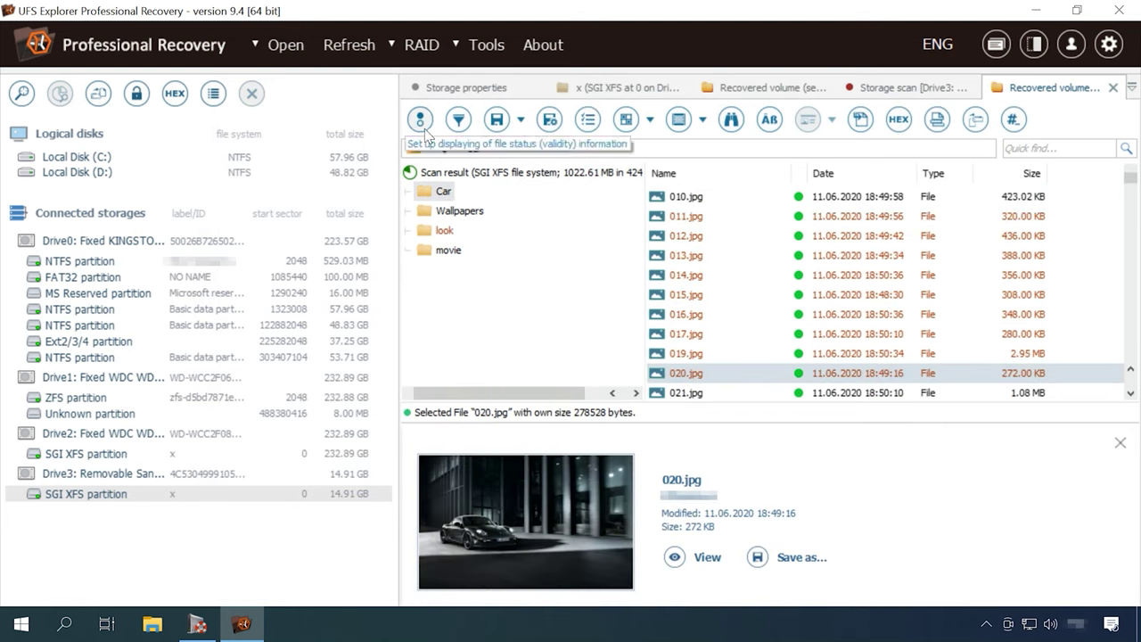
key("BackSpace")
- Preview the Baton Twirling - 31236.mp4 and Bmx - 16293.mp4 clips in the movie folder
key("Down")
double_click(682, 251)
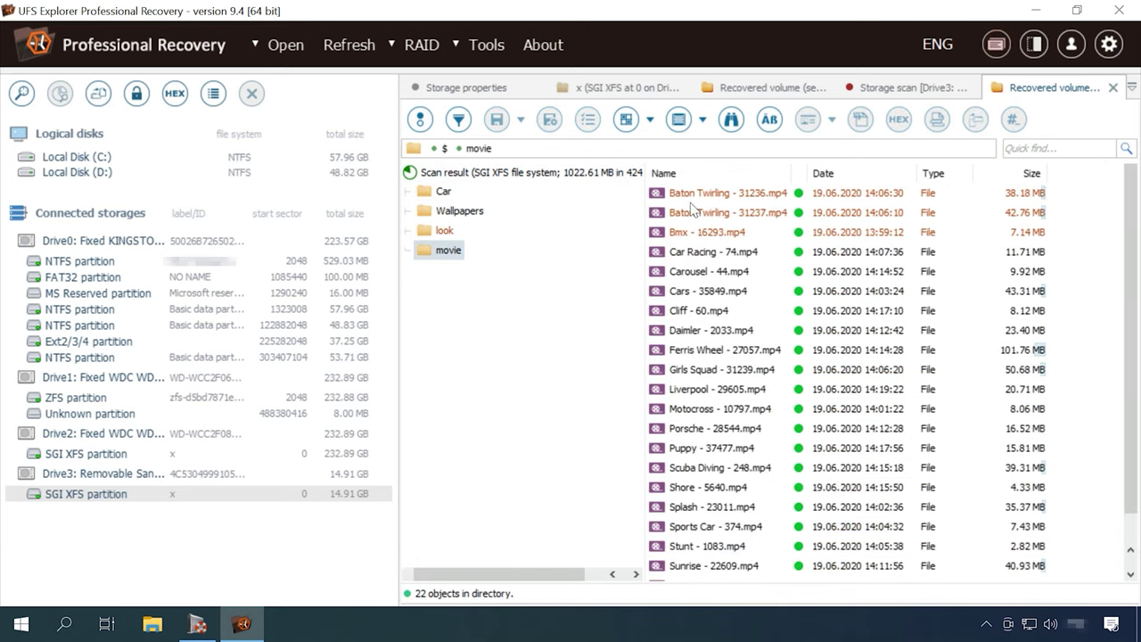
left_click(695, 194)
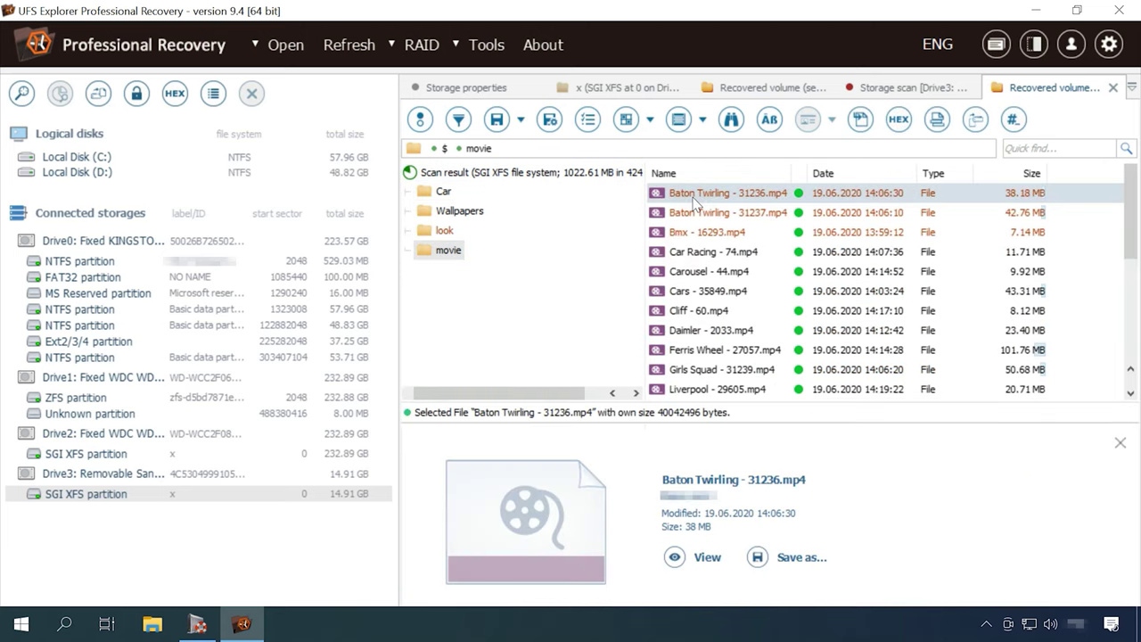
left_click(682, 232)
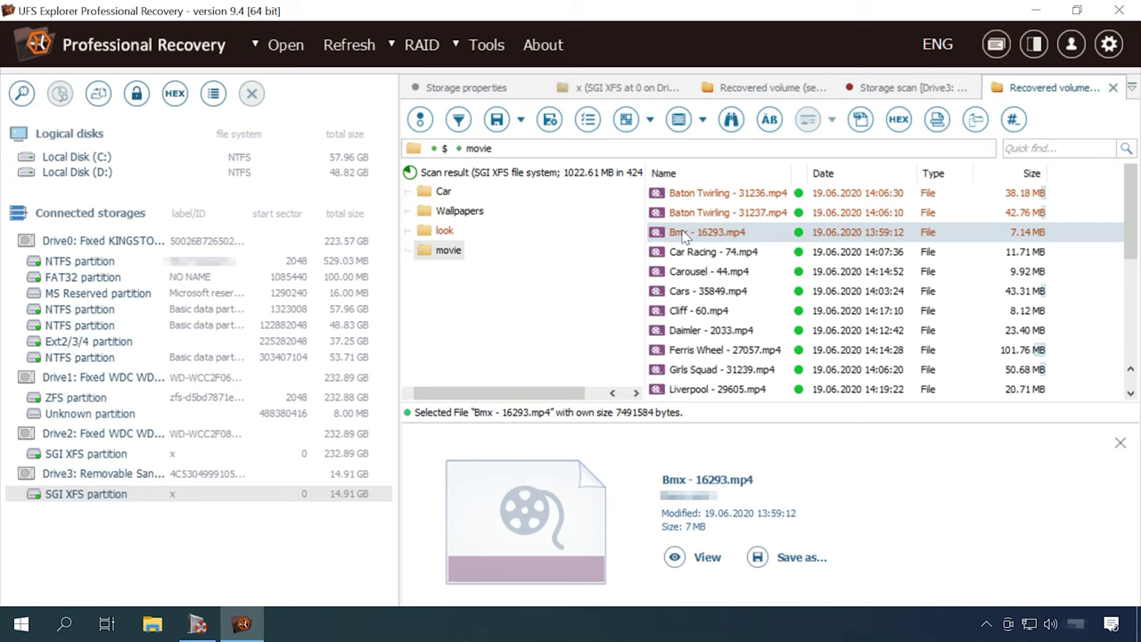
key("BackSpace")
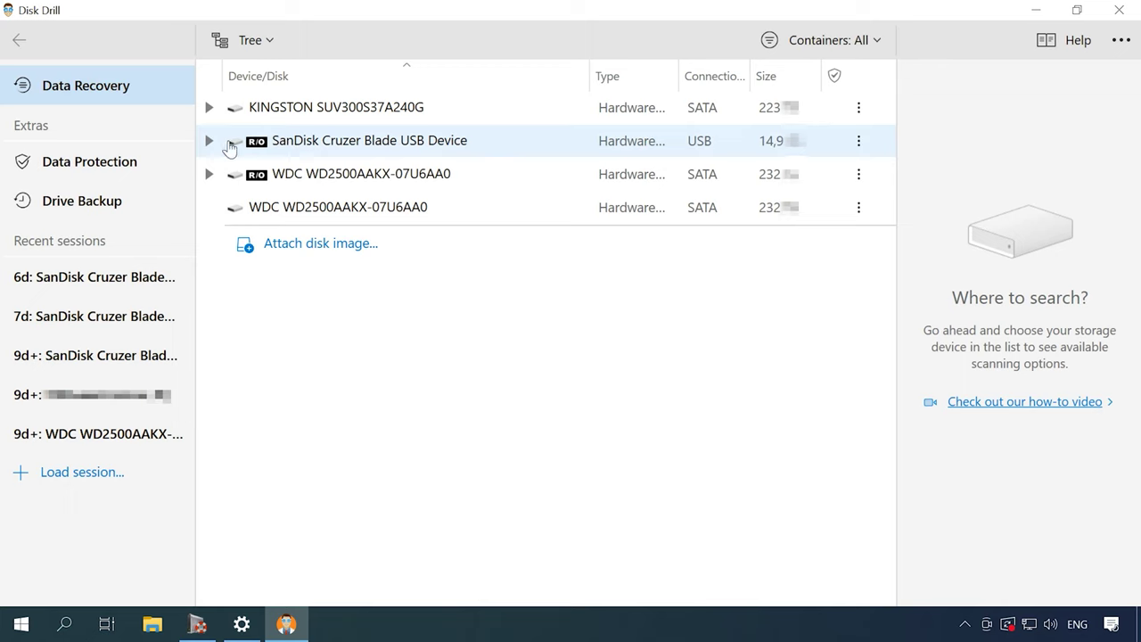
- Search the SanDisk Cruzer Blade's logical volume for lost data using all recovery methods
left_click(211, 141)
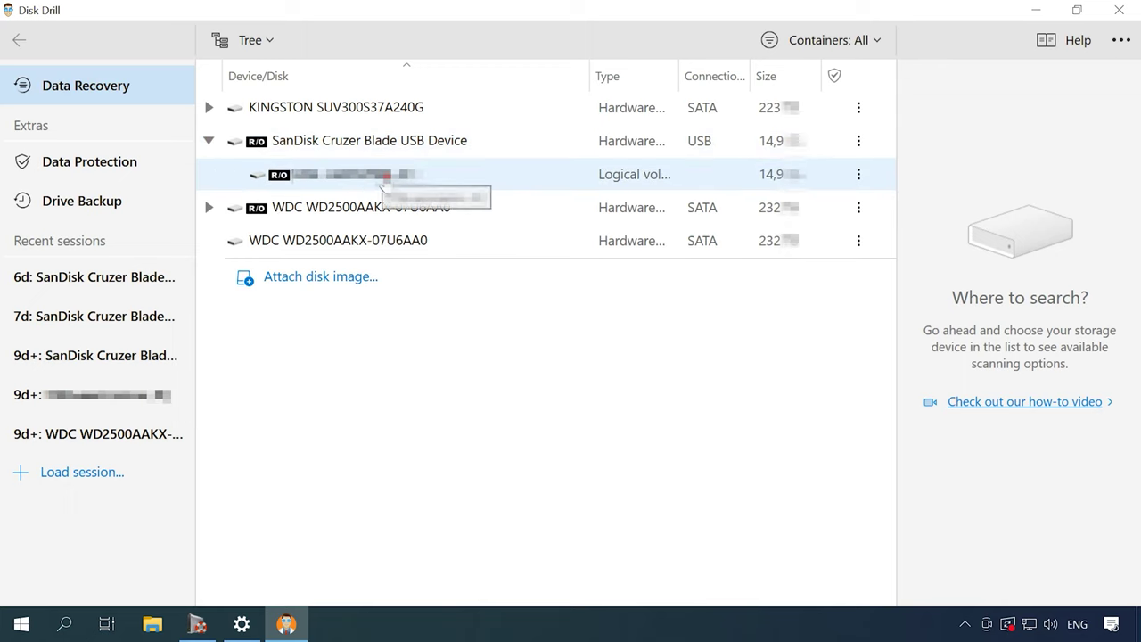
left_click(367, 182)
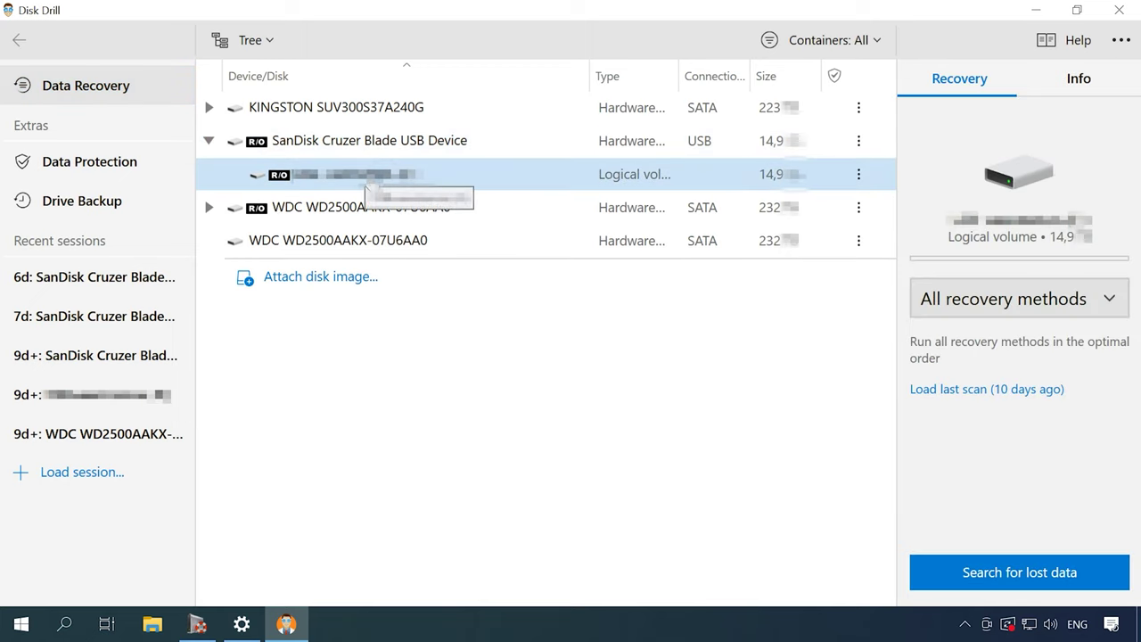
left_click(1112, 300)
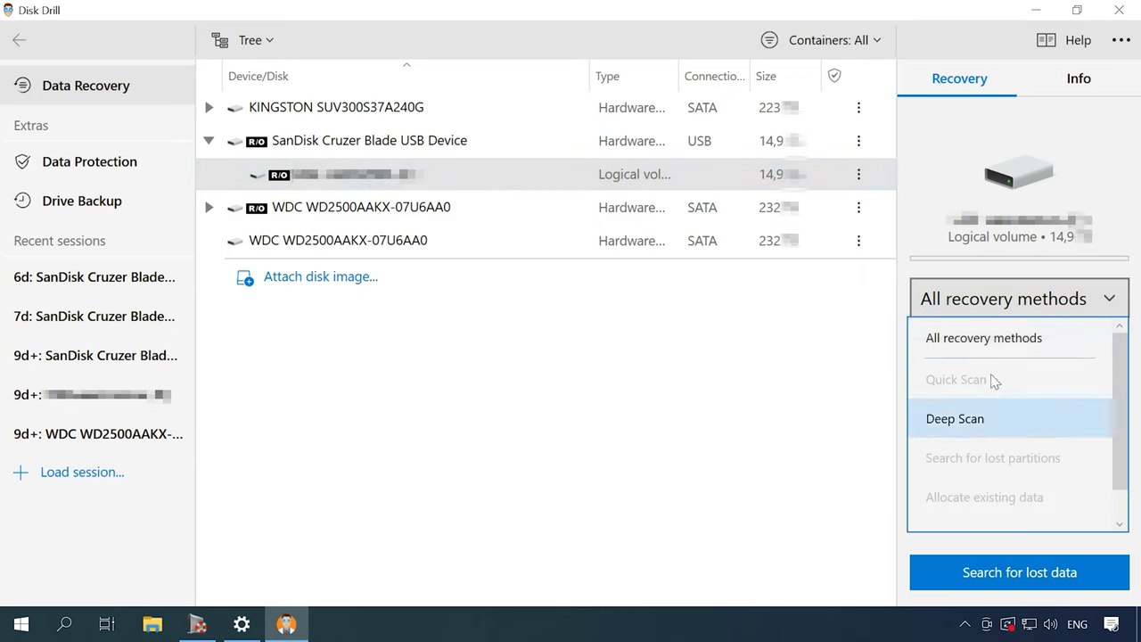
left_click(1007, 348)
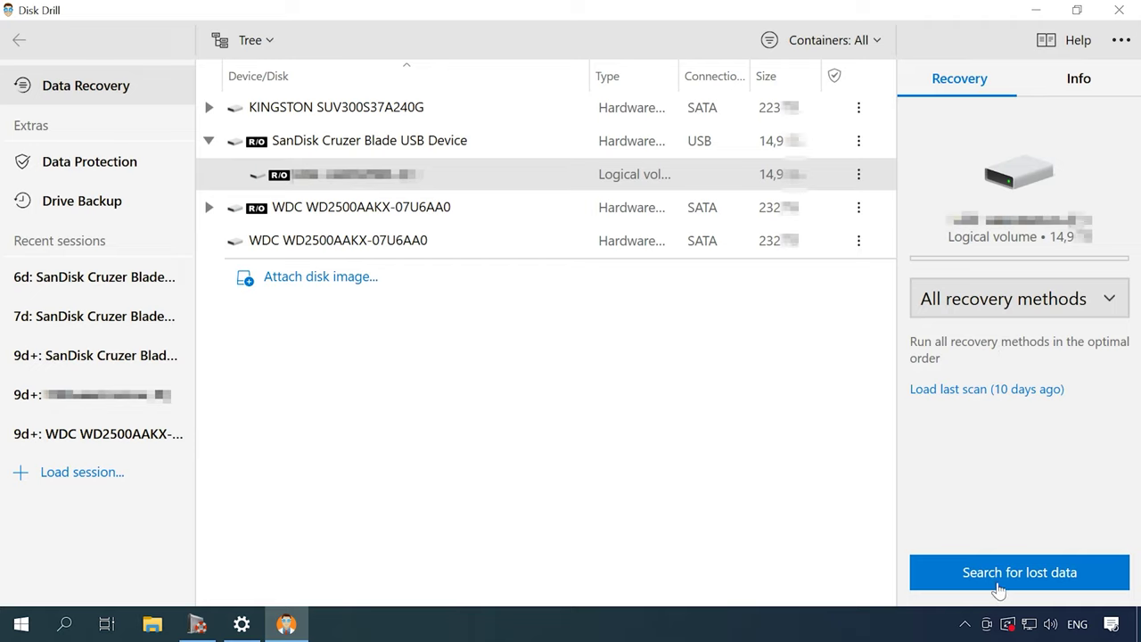
left_click(1032, 584)
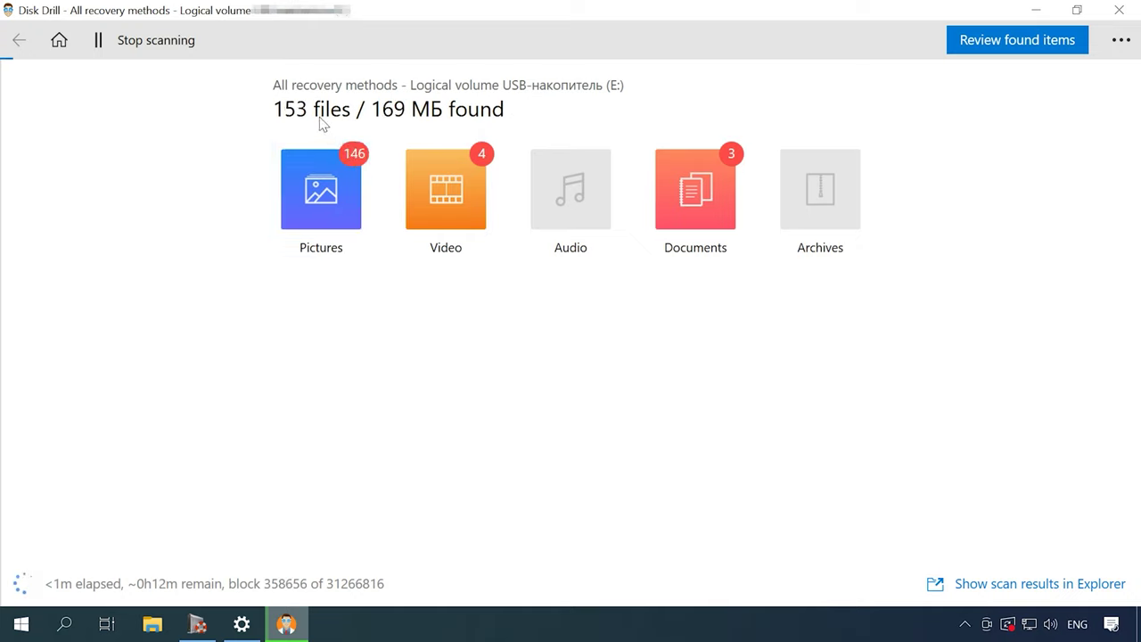
- Open the found Pictures, expand Reconstructed labeled > Pictures > jpg and preview the Chevrolet Volt image
left_click(327, 209)
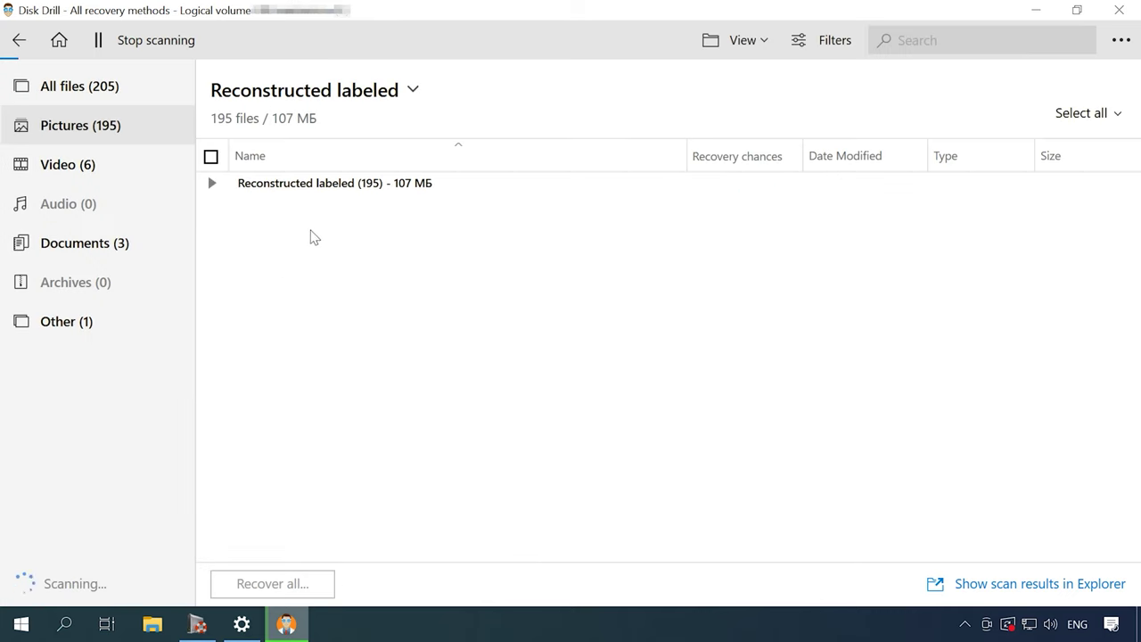
left_click(212, 183)
left_click(241, 207)
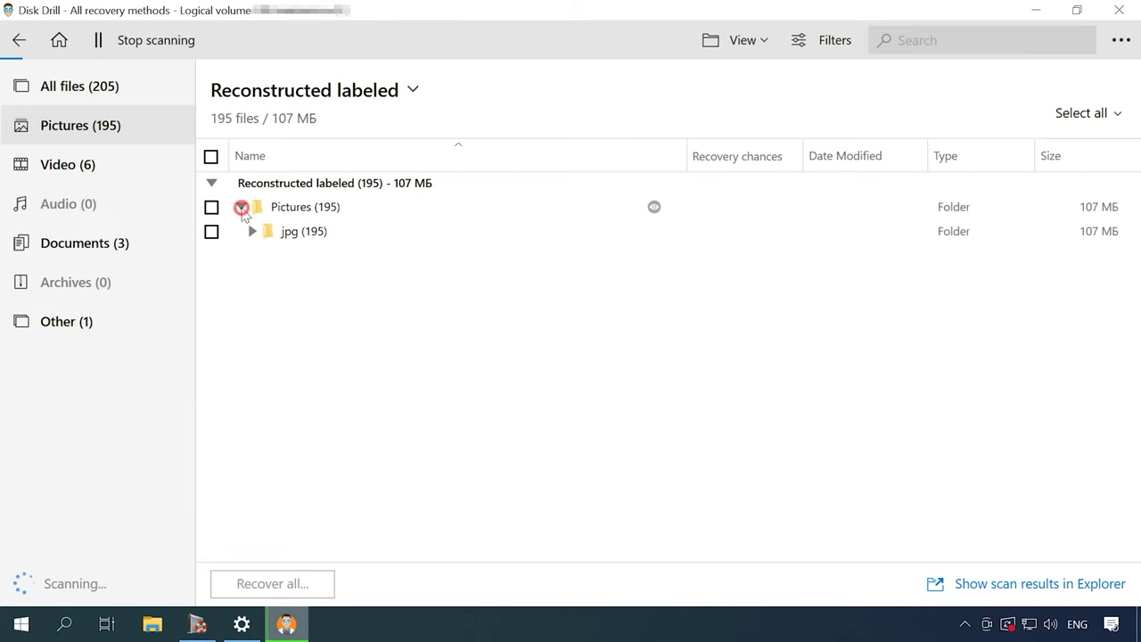
left_click(253, 232)
left_click(361, 257)
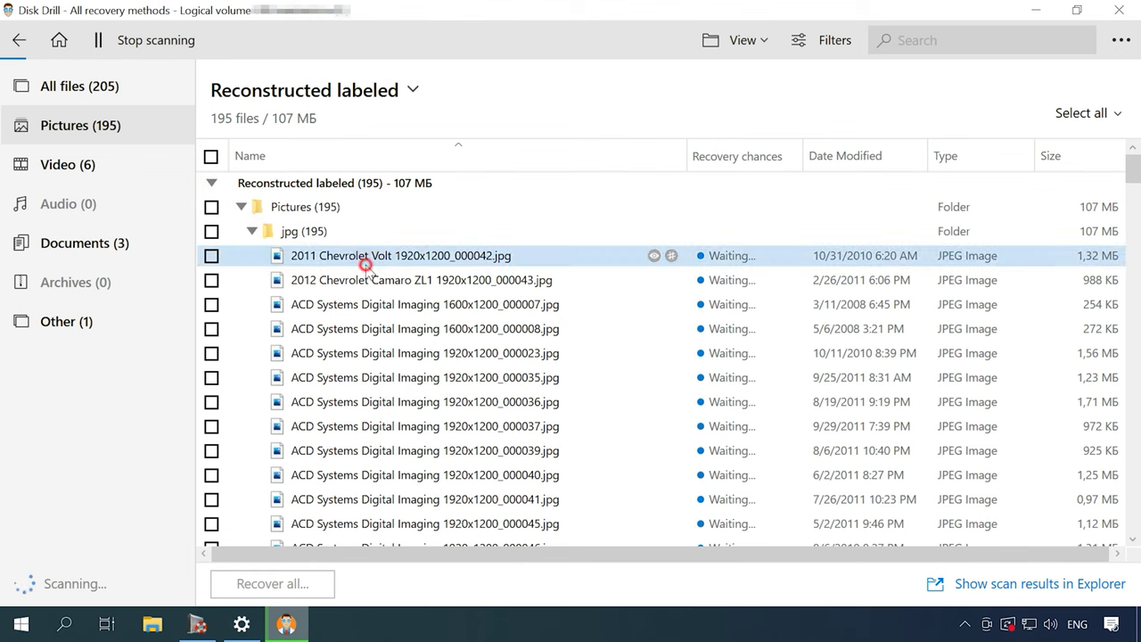
left_click(655, 256)
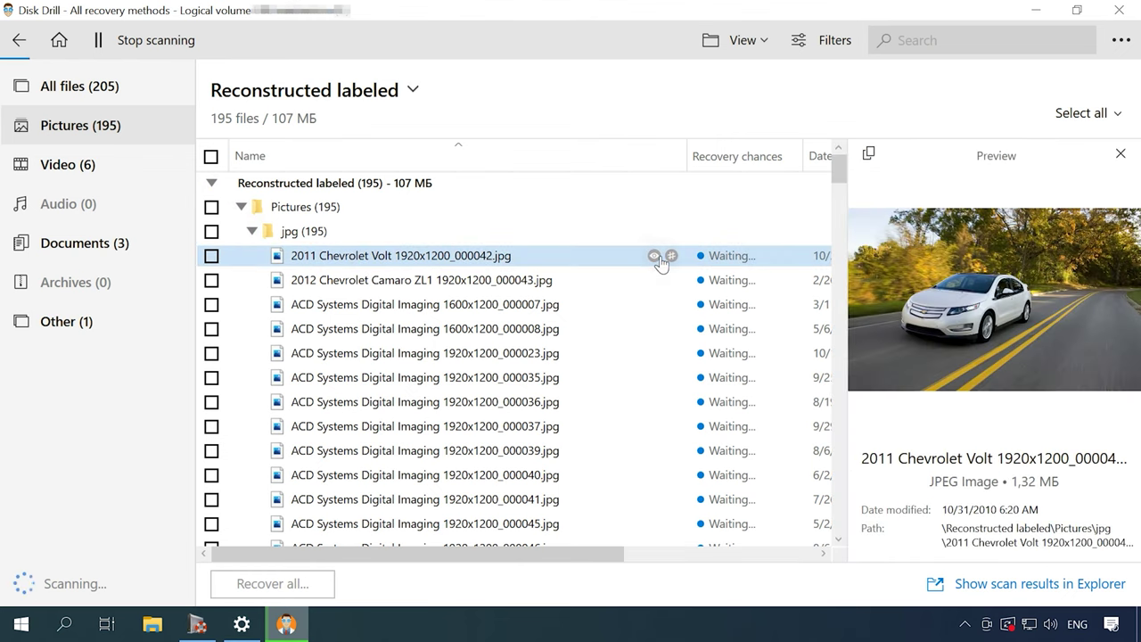
- Preview the Camaro and 1600x1200 car images one after another, then collapse the jpg folder
left_click(565, 280)
left_click(565, 304)
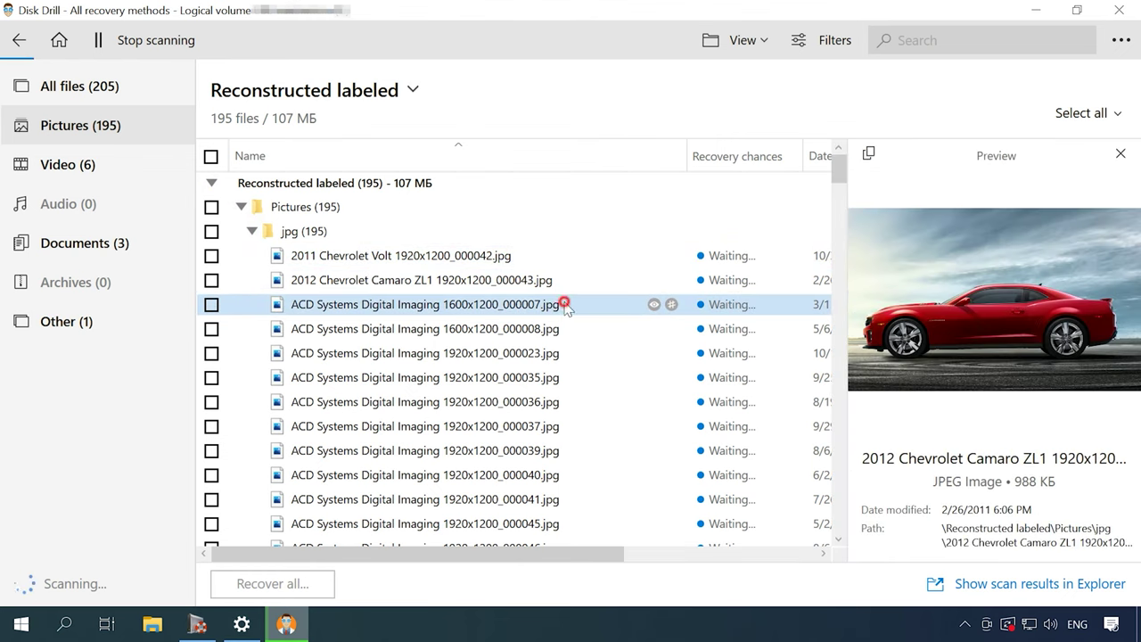
left_click(562, 328)
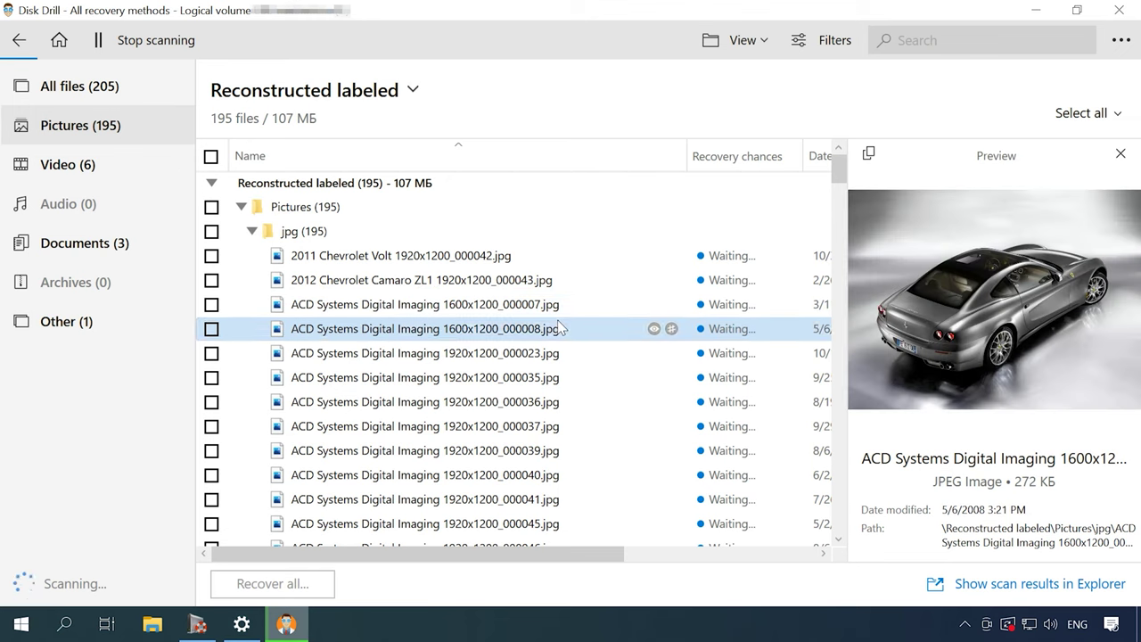
key("Down")
key("Down")
key("Down")
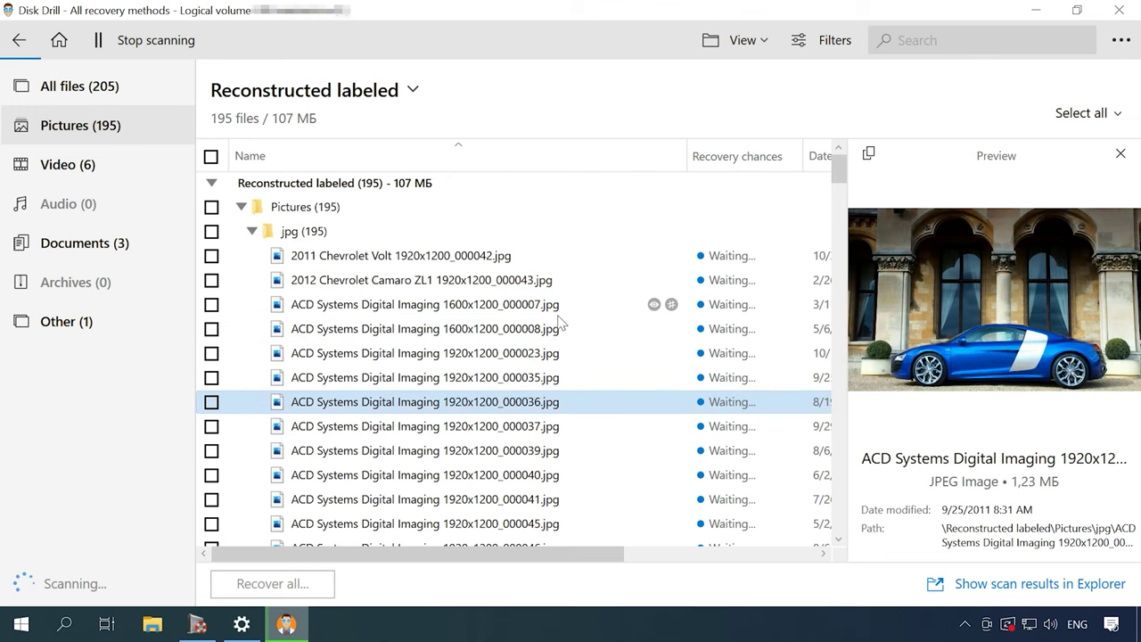
key("Down")
key("Down")
key("Down")
key("Down")
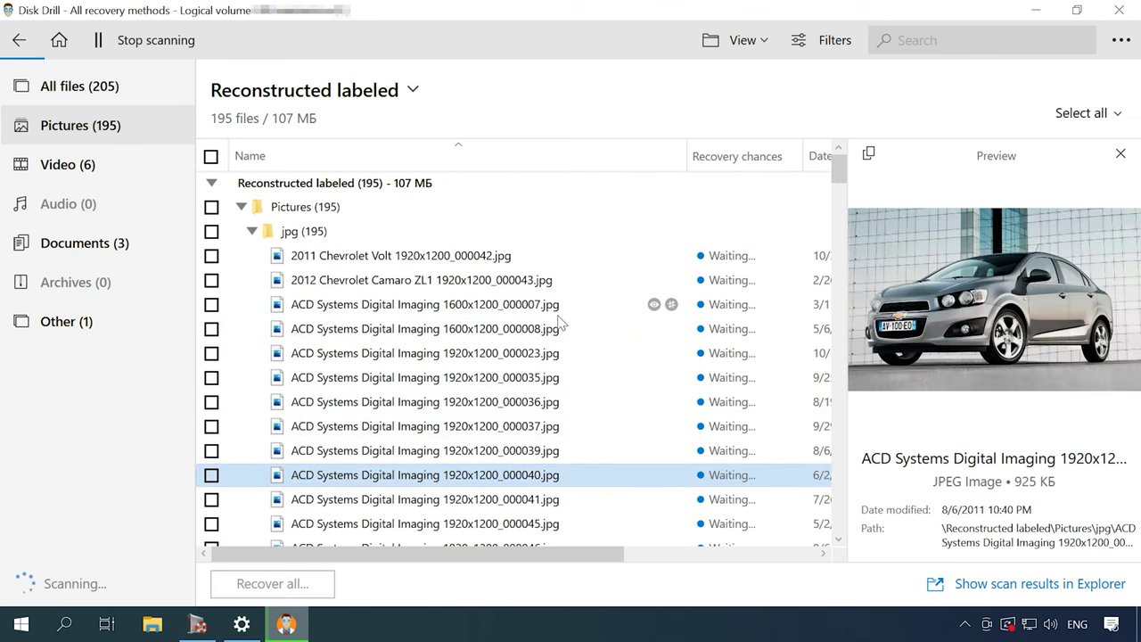
key("Down")
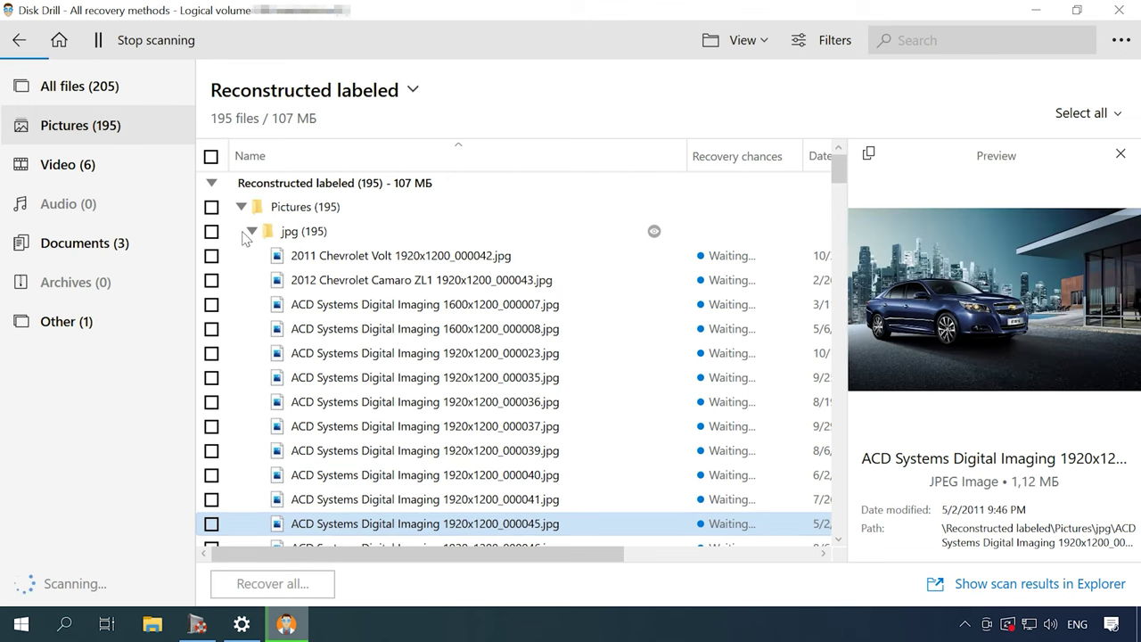
left_click(250, 232)
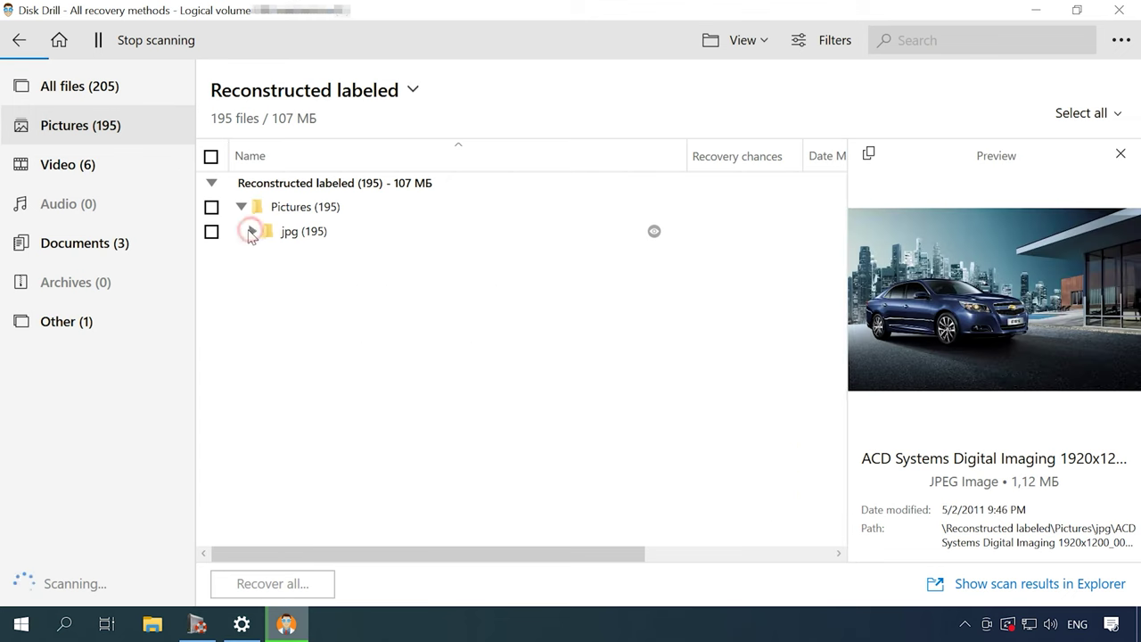
- Show the 6 found videos and play a preview of the first recovered mp4
left_click(56, 165)
left_click(240, 206)
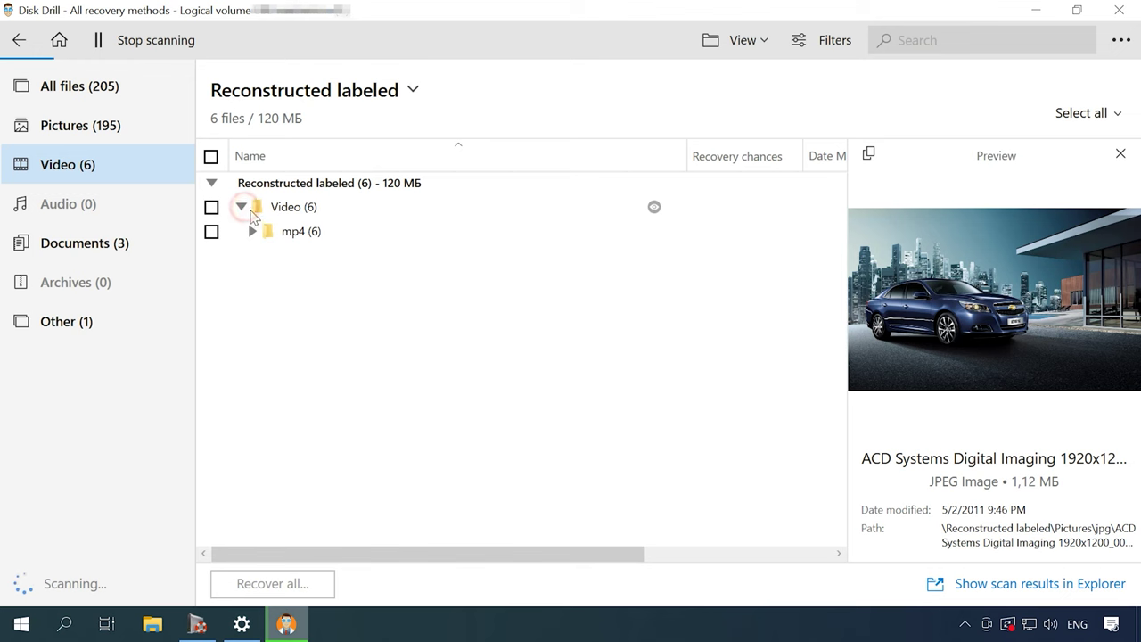
left_click(251, 231)
left_click(327, 265)
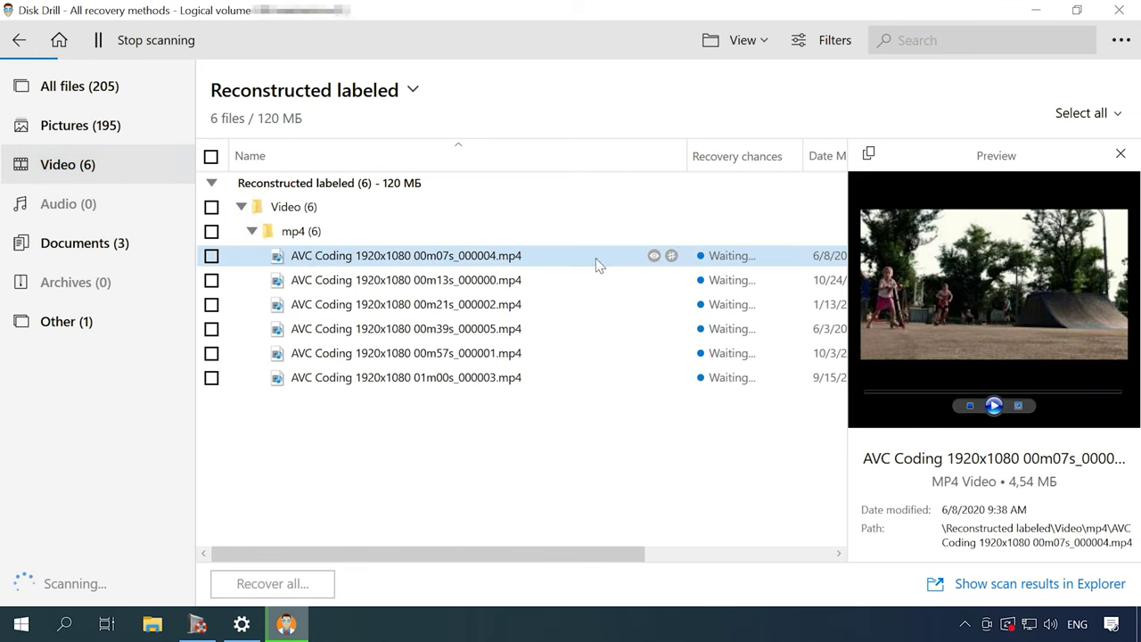
left_click(993, 407)
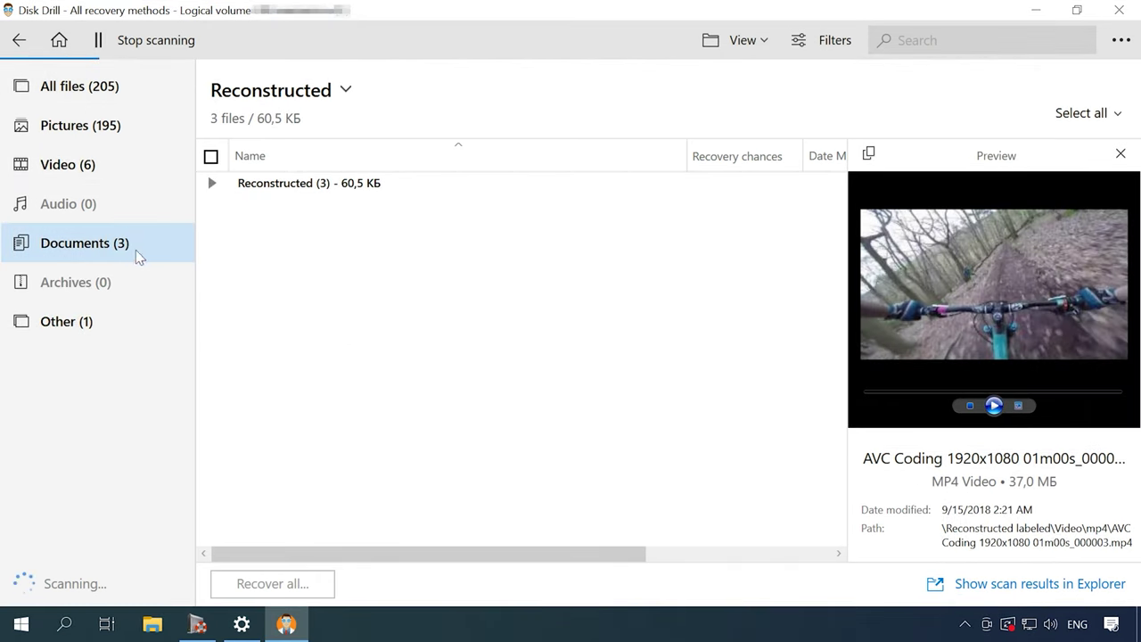
- Expand Reconstructed > Documents > docx and preview file000000.docx and file000001.docx
left_click(212, 183)
left_click(241, 206)
left_click(255, 232)
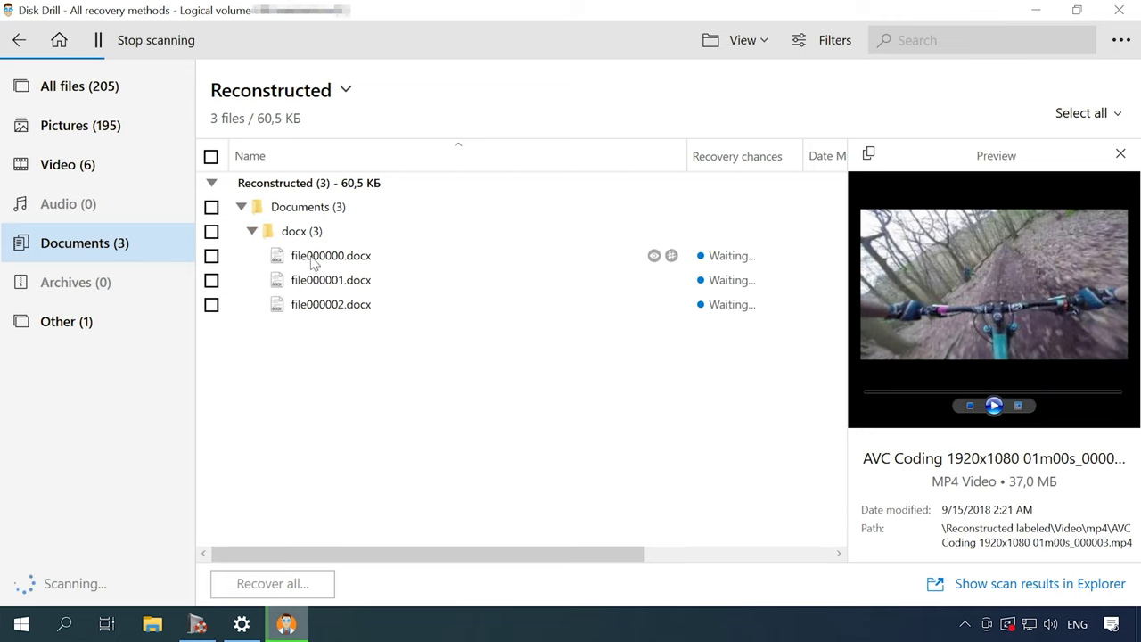
left_click(344, 259)
left_click(655, 257)
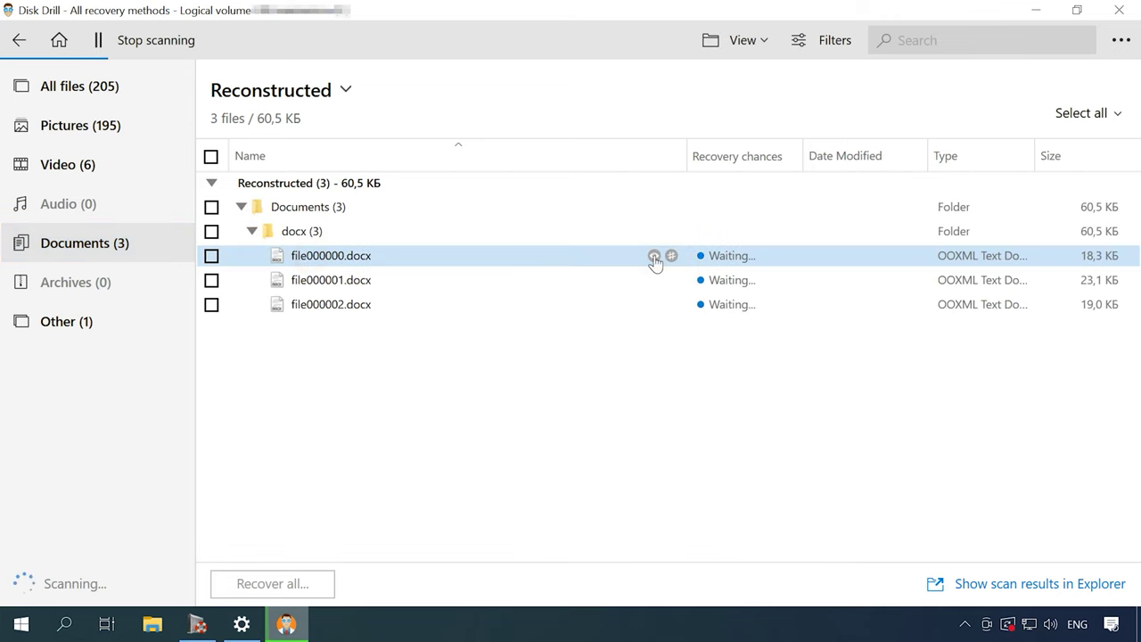
left_click(655, 256)
left_click(372, 283)
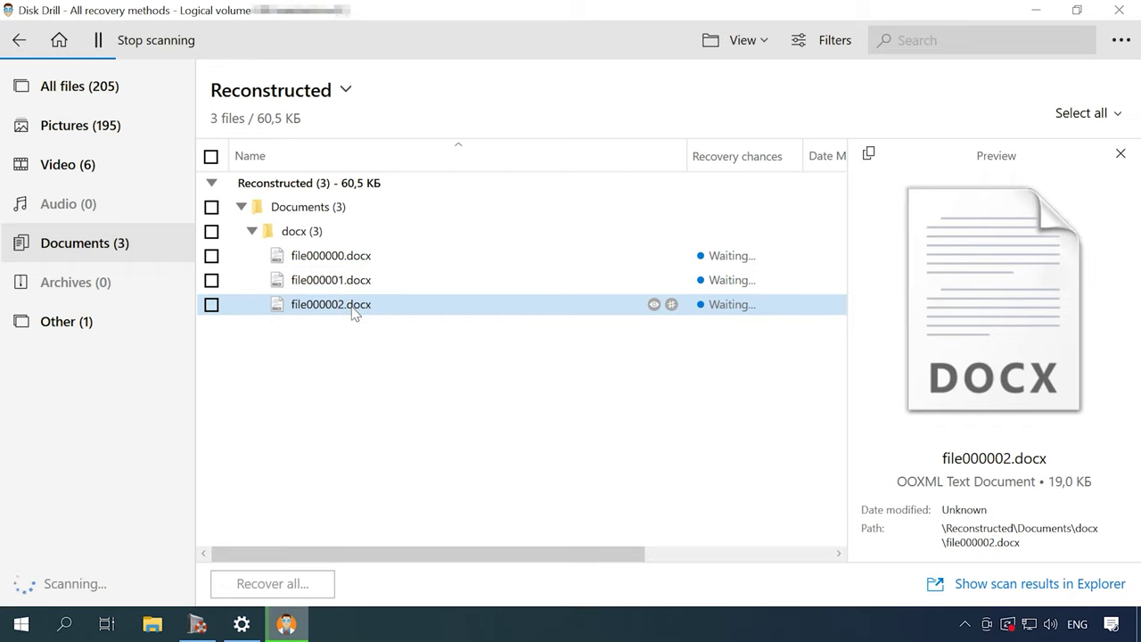
- Show all 205 found files, then launch Active@ UNERASER
left_click(121, 93)
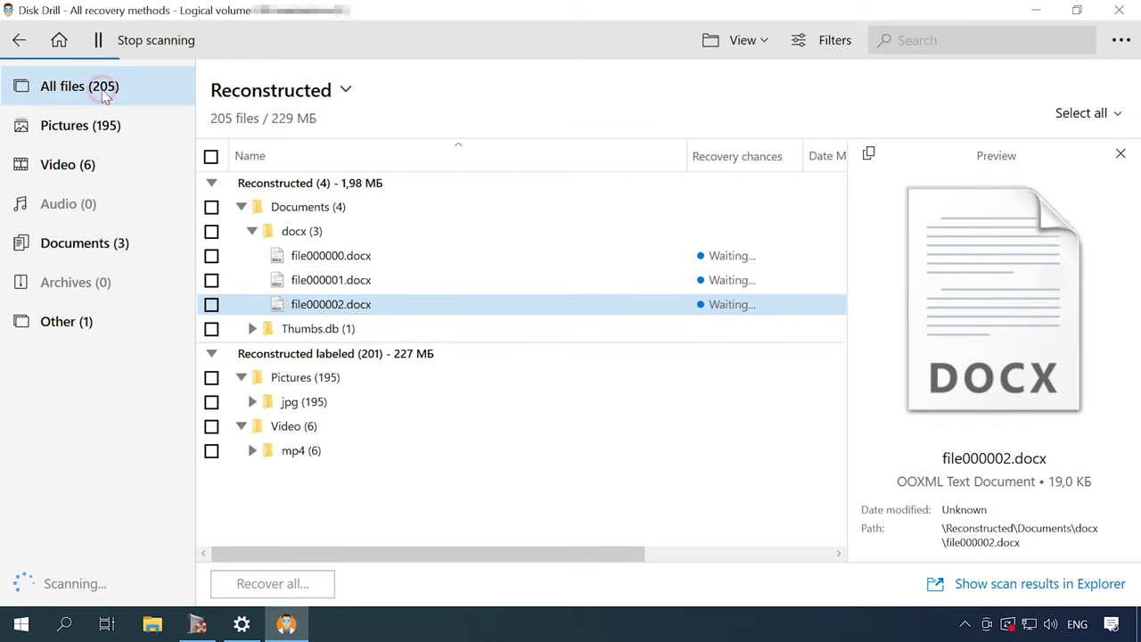
left_click(253, 232)
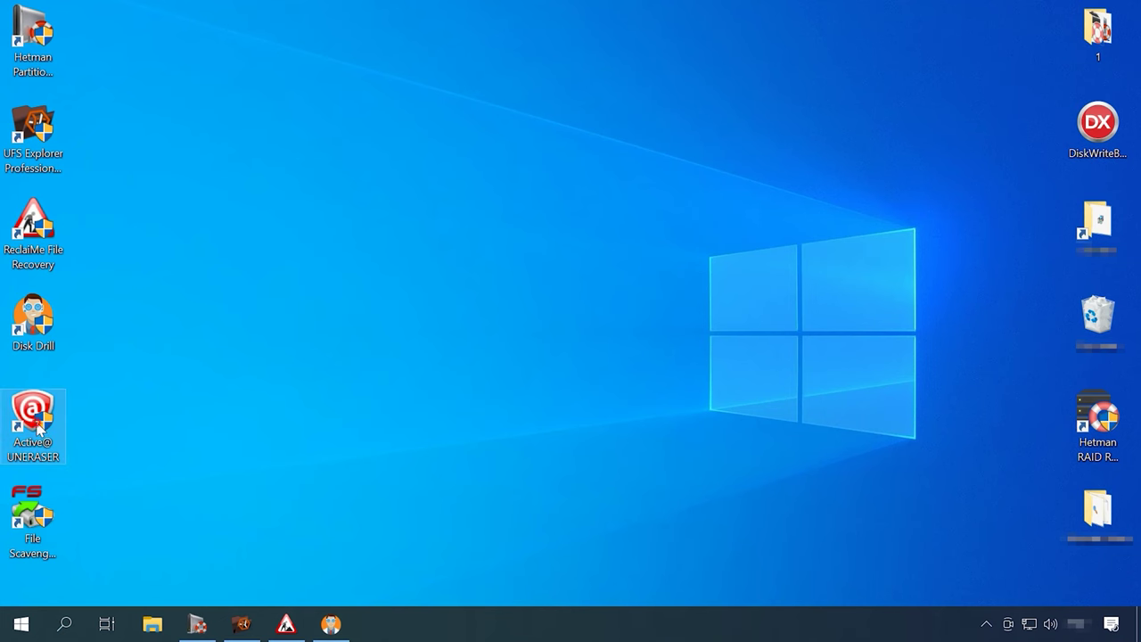
double_click(36, 419)
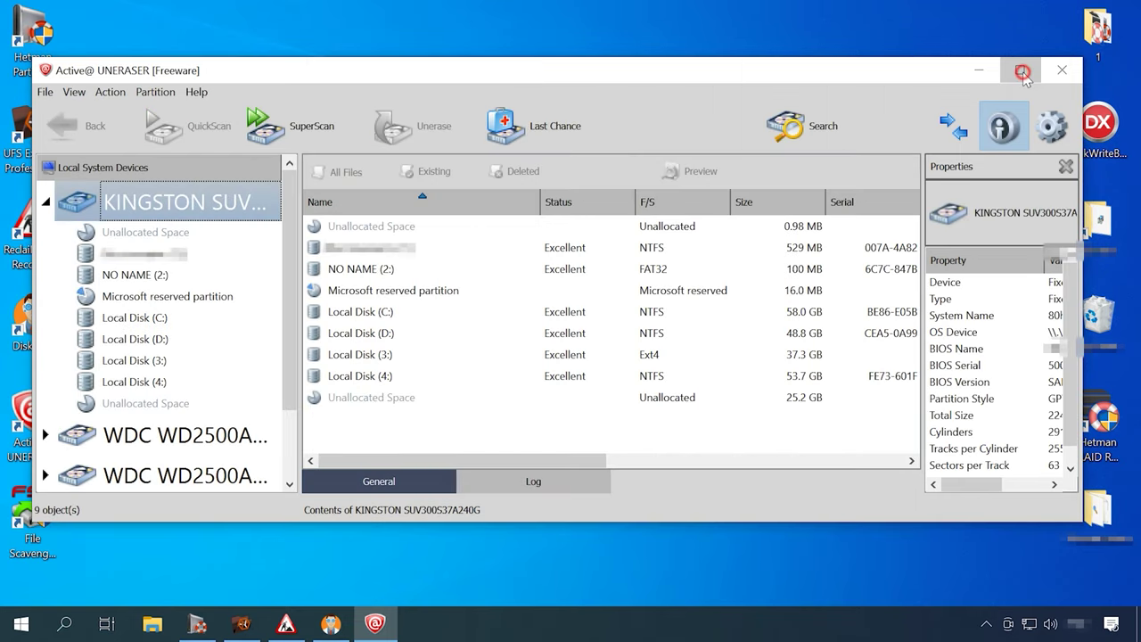
- Quick-scan the SanDisk drive's unallocated space, then start an XFS-only SuperScan
left_click(1019, 73)
left_click(69, 455)
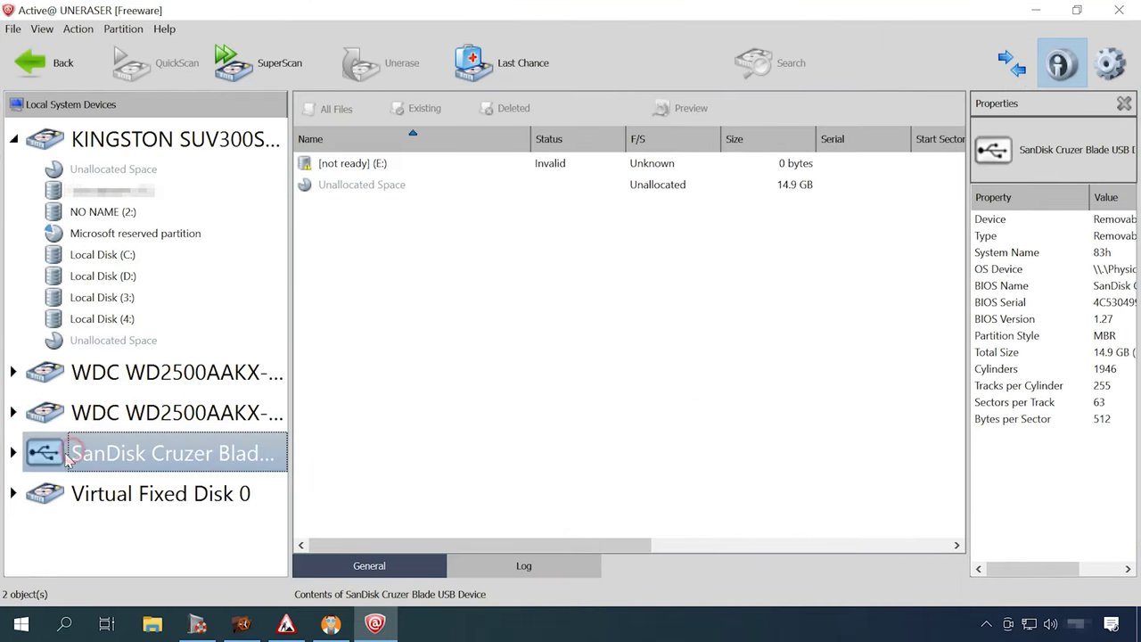
left_click(14, 454)
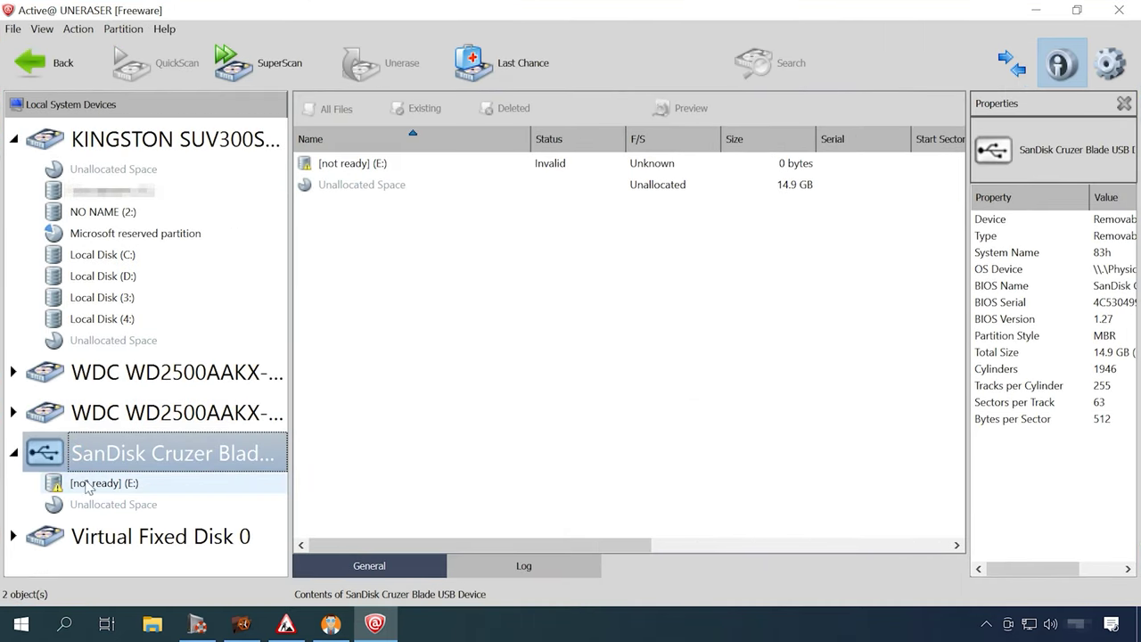
left_click(371, 189)
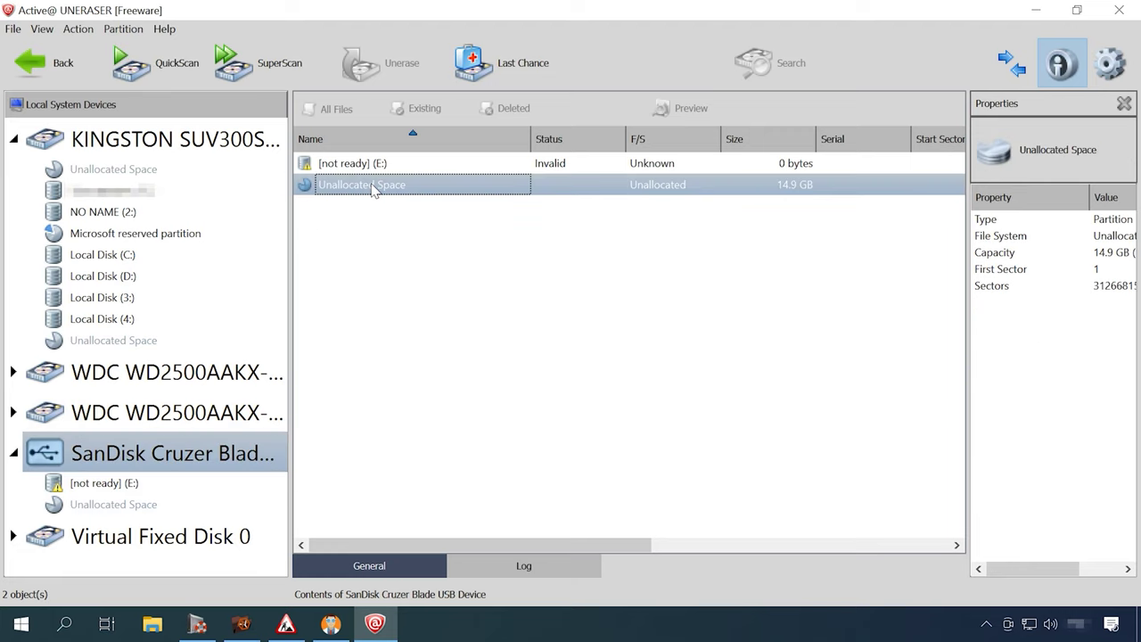
left_click(158, 72)
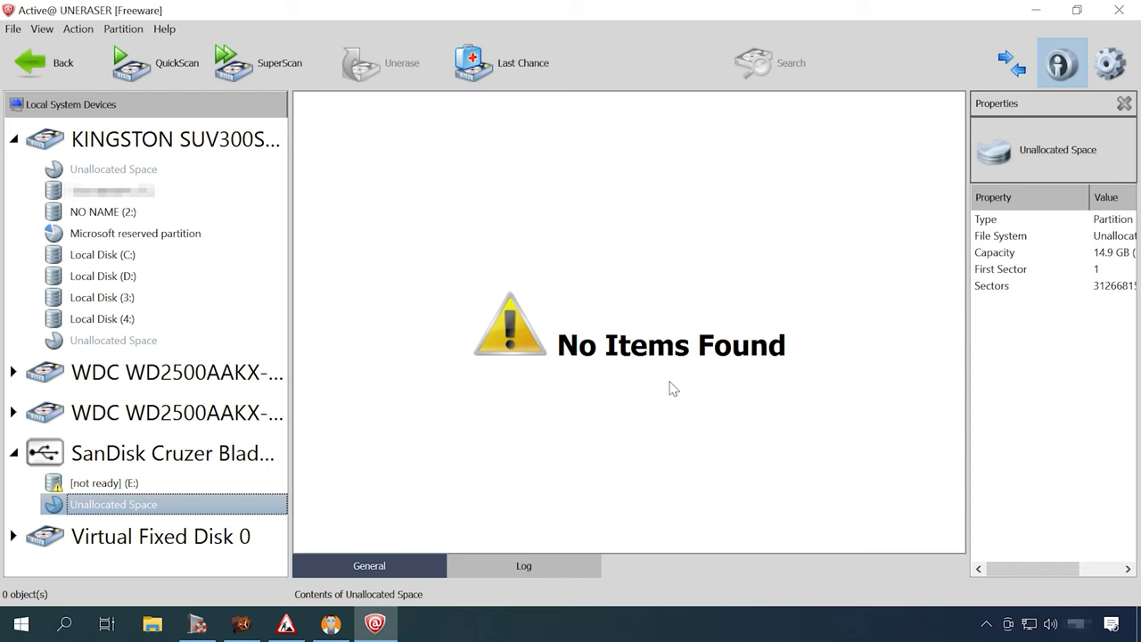
left_click(271, 76)
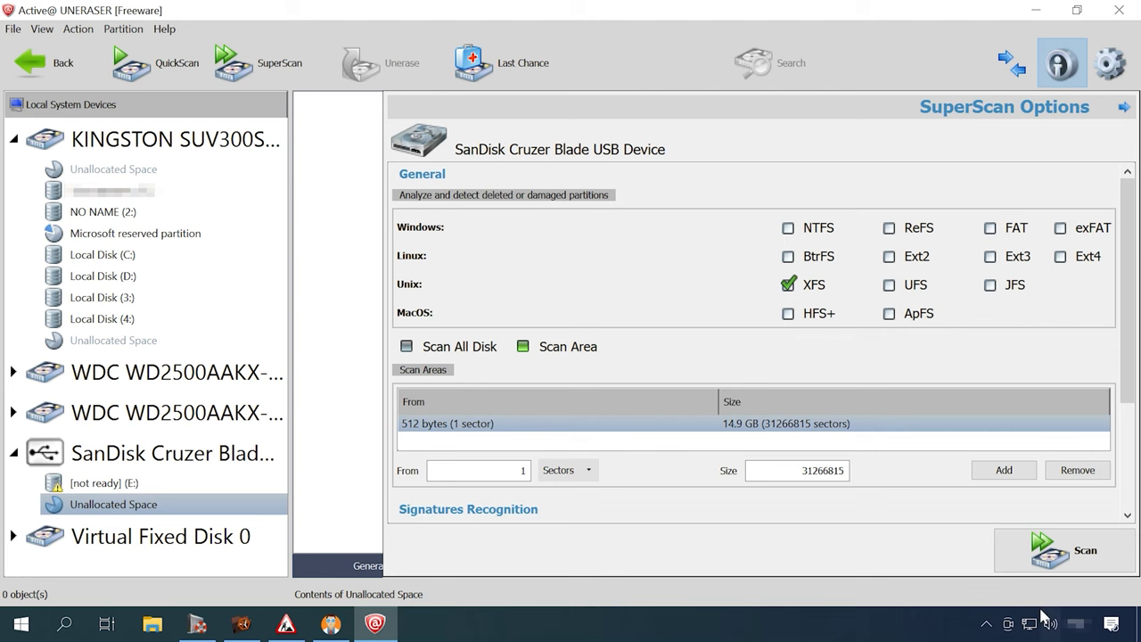
left_click(1060, 557)
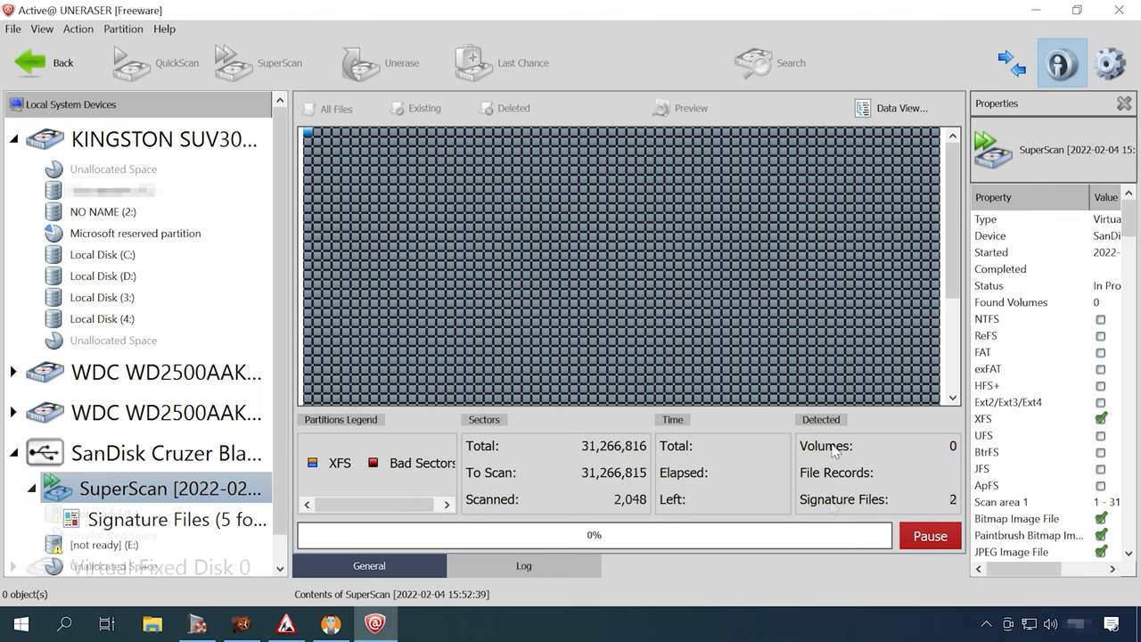
- Expand Signature Files > Photos & Images > jpg and preview Found_13a000-2174f.jpg
left_click(224, 515)
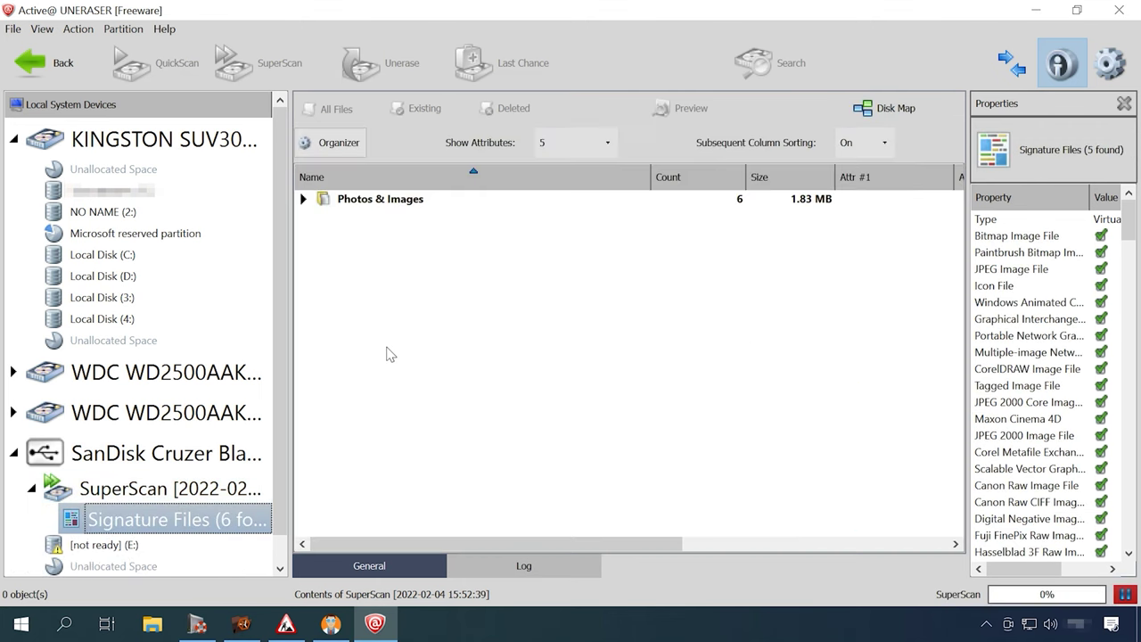
left_click(303, 201)
left_click(321, 216)
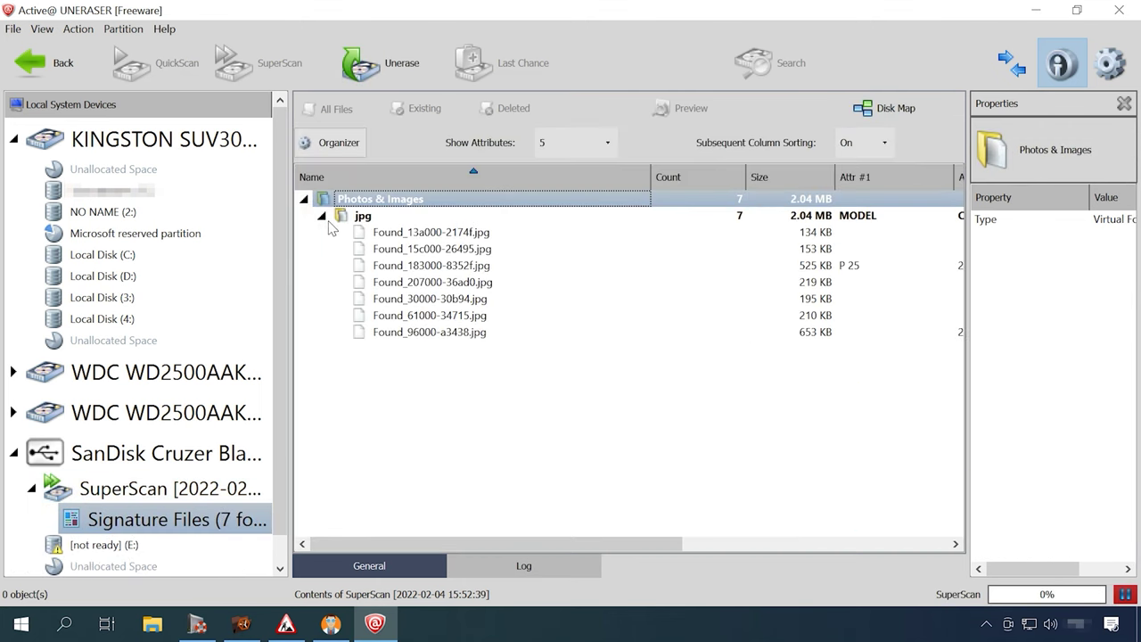
left_click(427, 234)
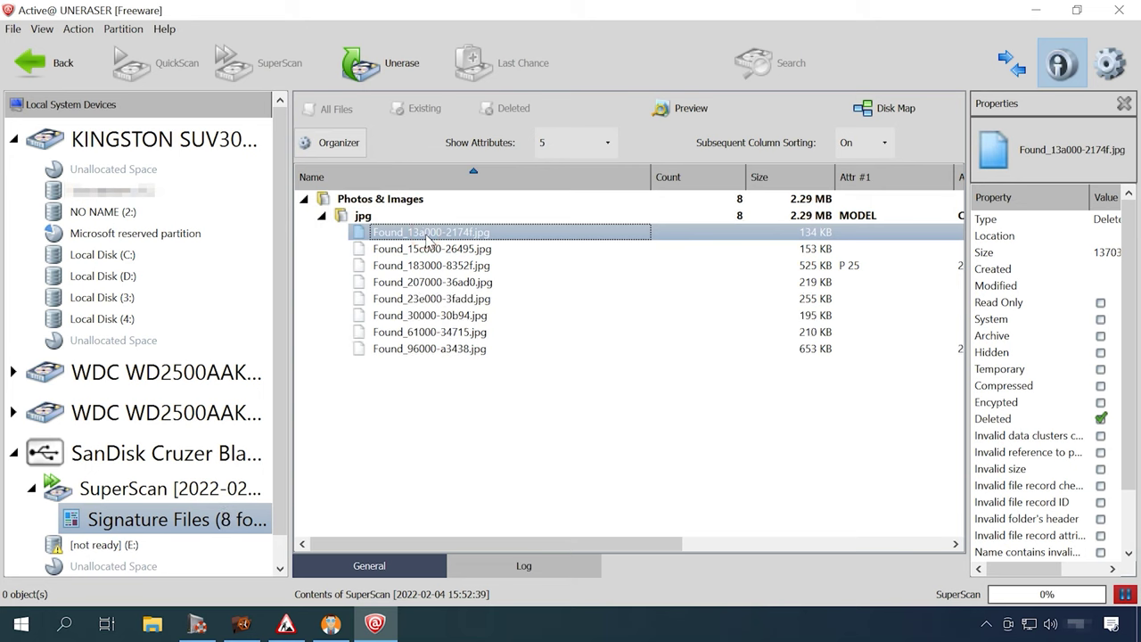
left_click(677, 125)
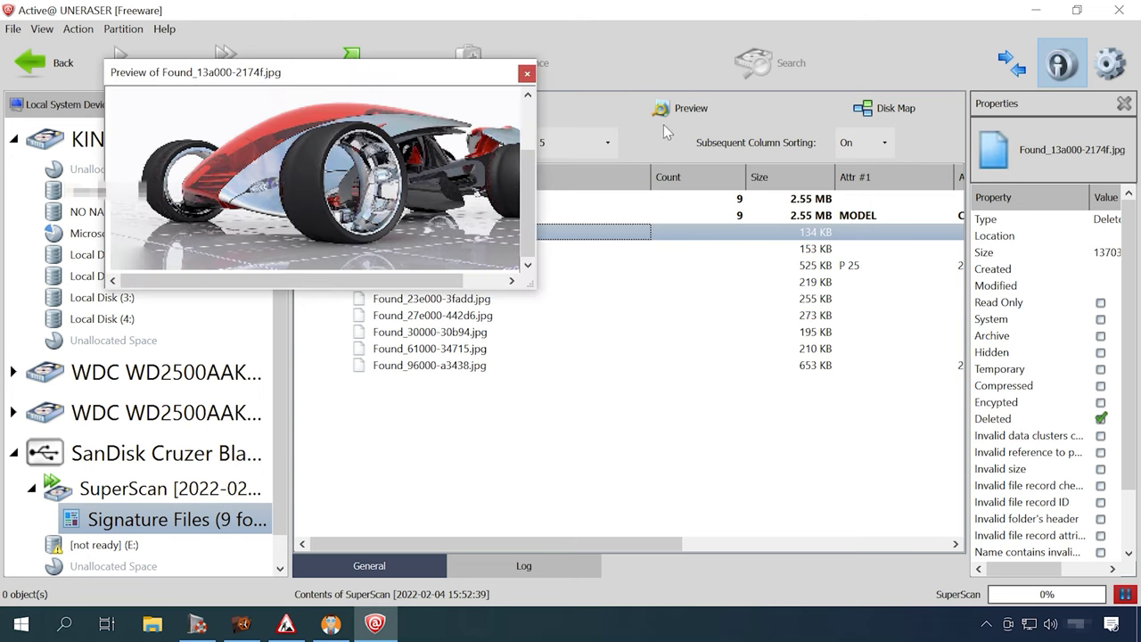
left_click(527, 74)
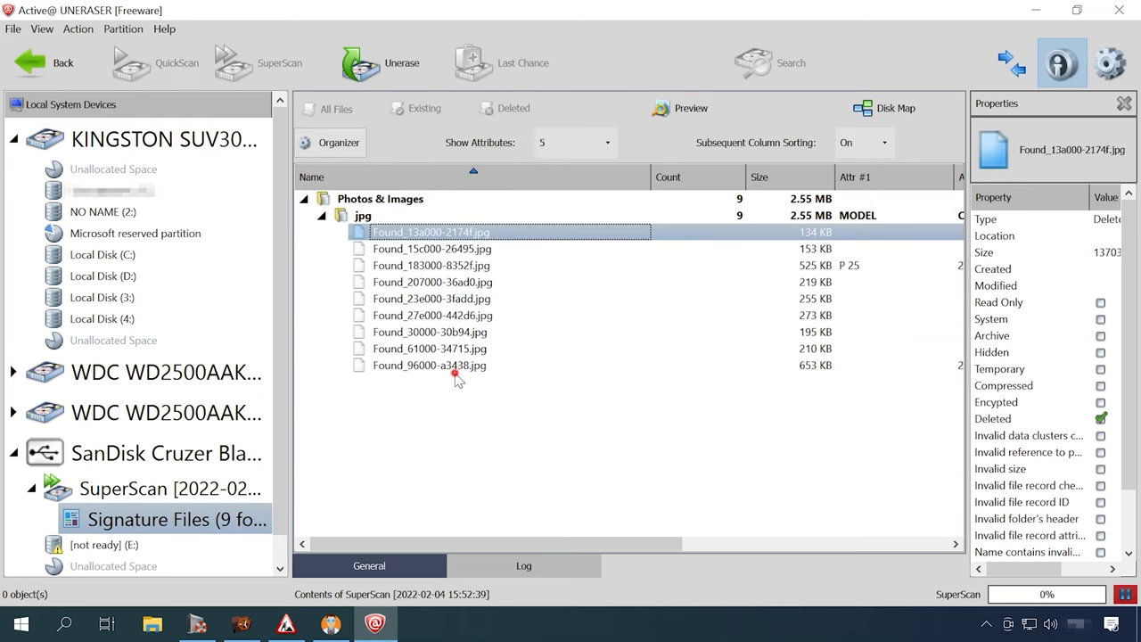
- Preview Found_61000-34715.jpg, Found_37d000-6cb62.jpg and Found_3ea000-60fc2.jpg, then select Found_44b000-58260.jpg
left_click(457, 371)
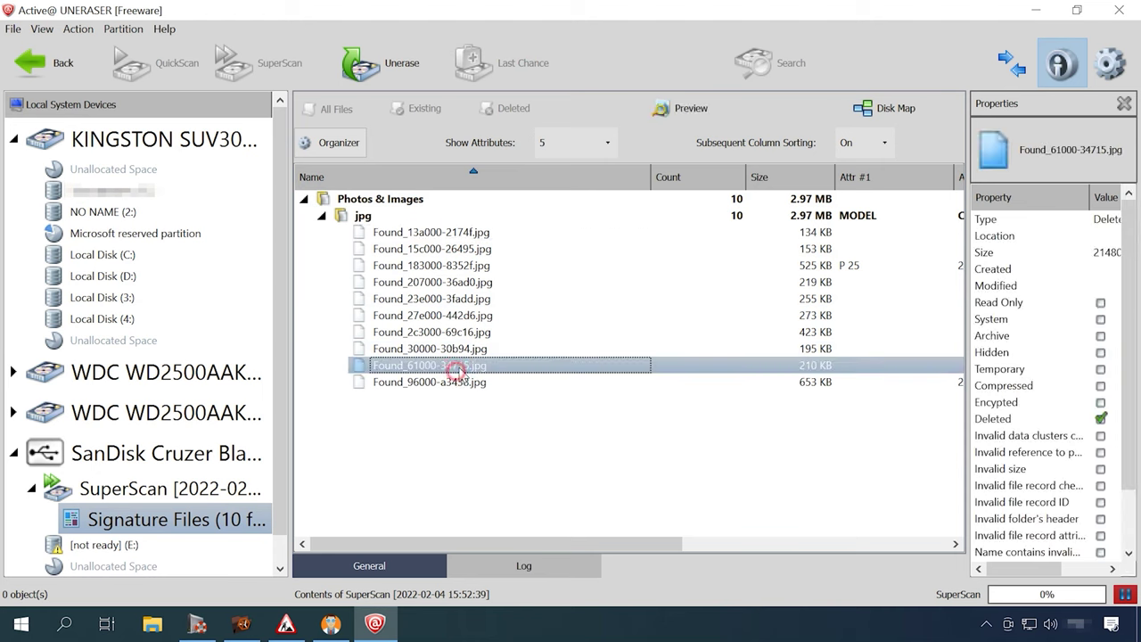
left_click(689, 117)
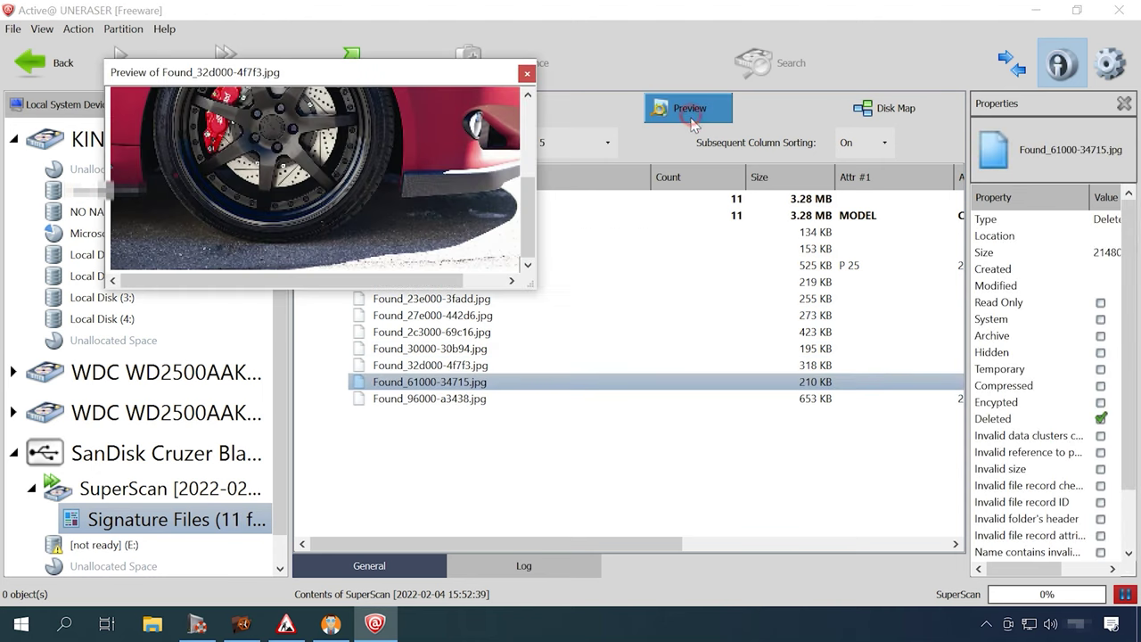
left_click(527, 73)
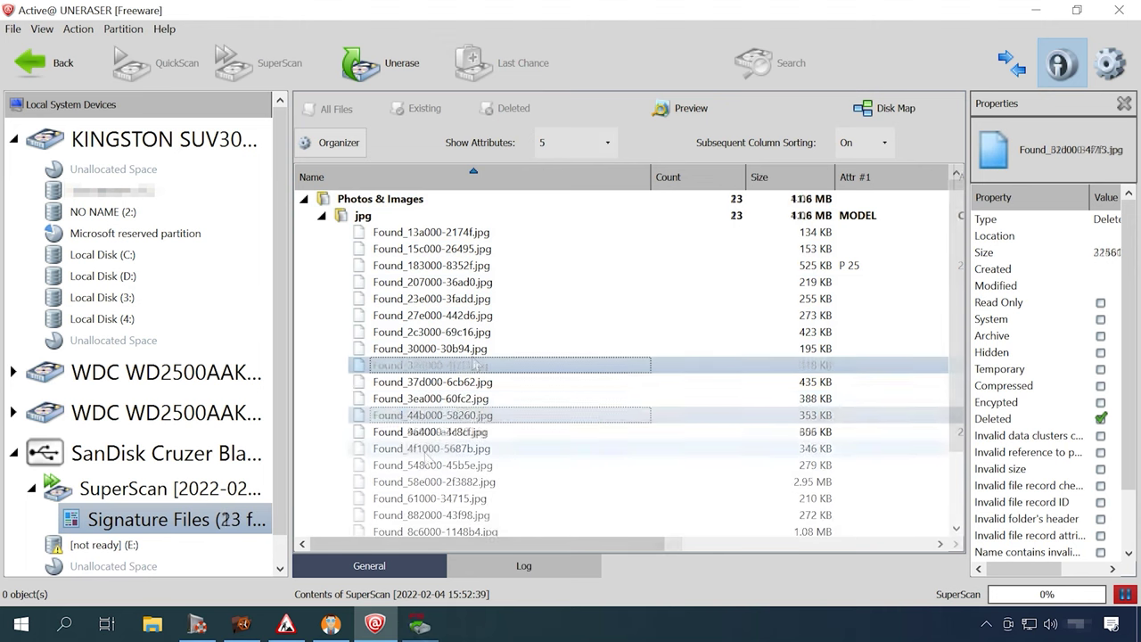
left_click(444, 383)
double_click(443, 383)
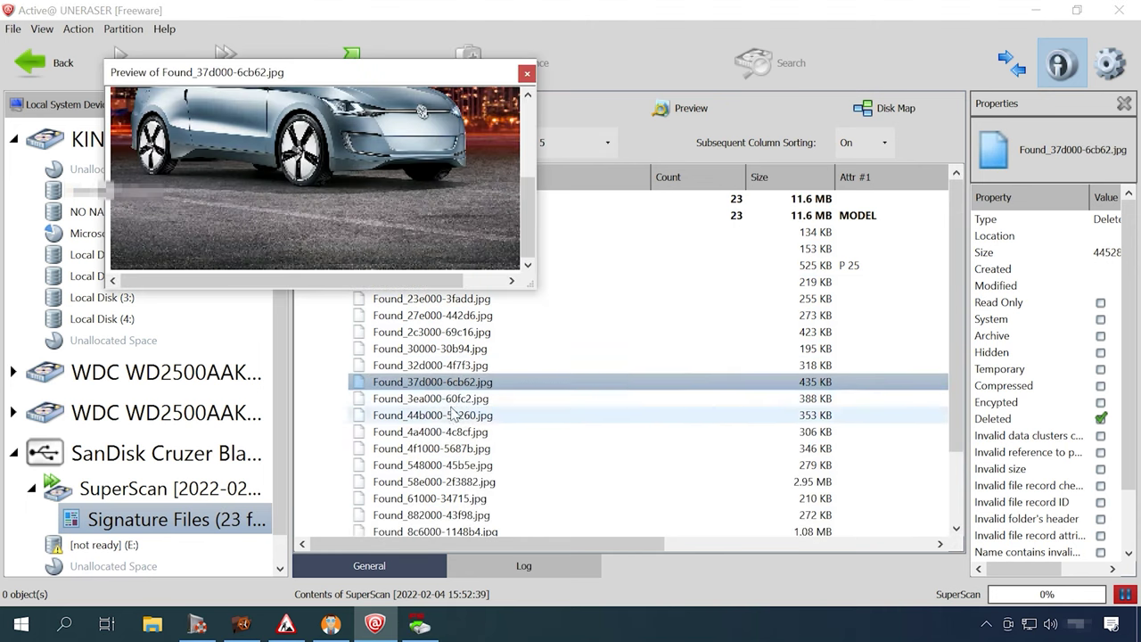
left_click(451, 400)
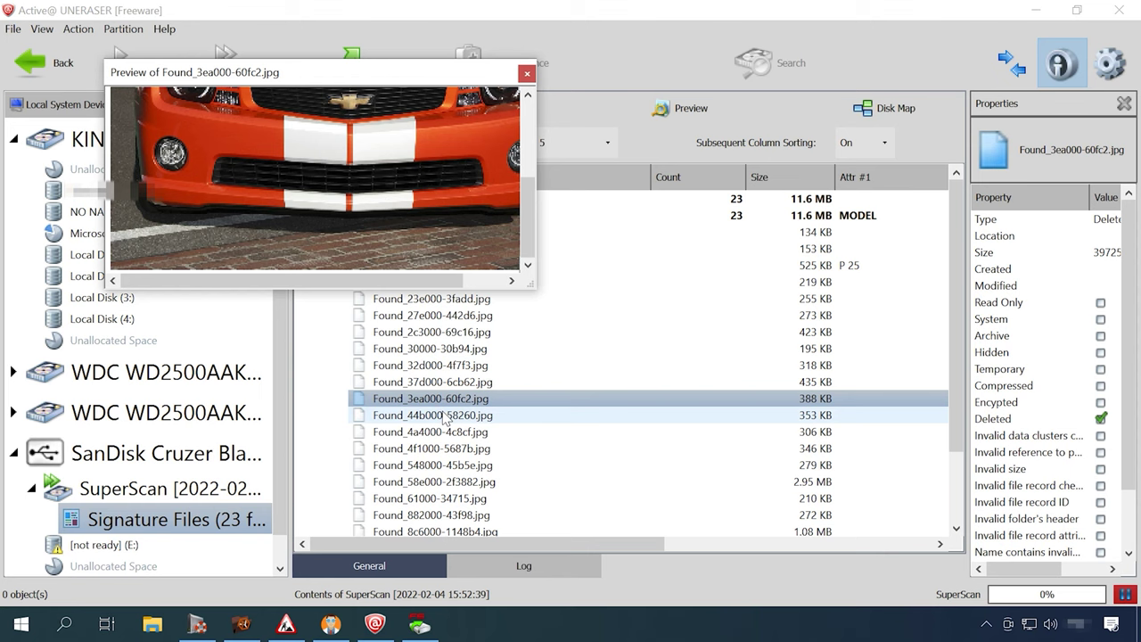
scroll(465, 89, "up", 4)
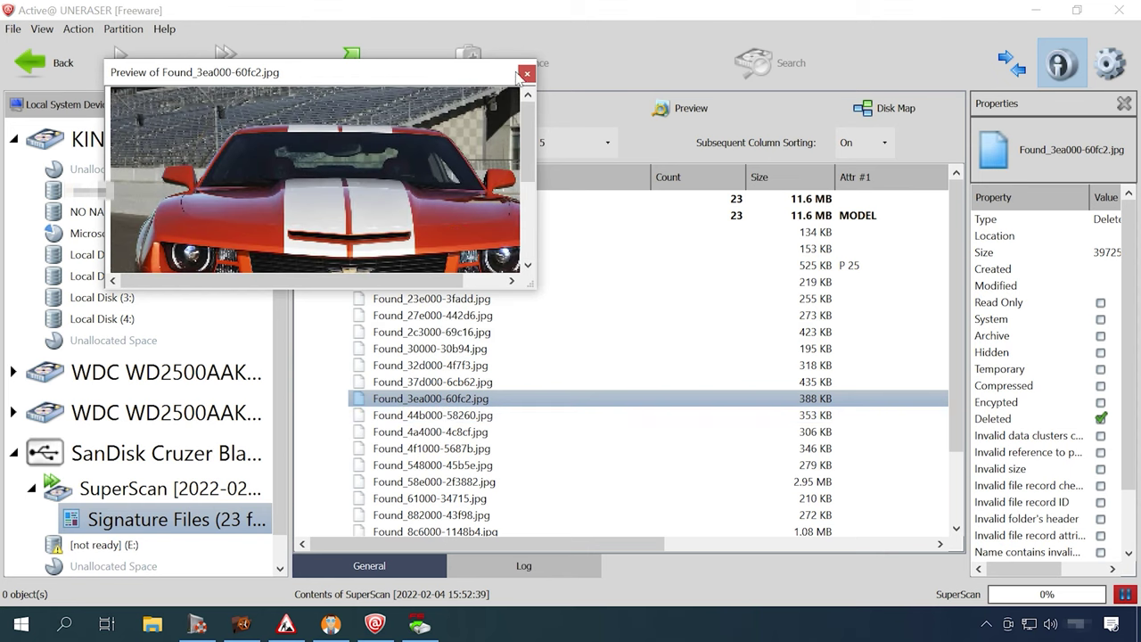
left_click(527, 74)
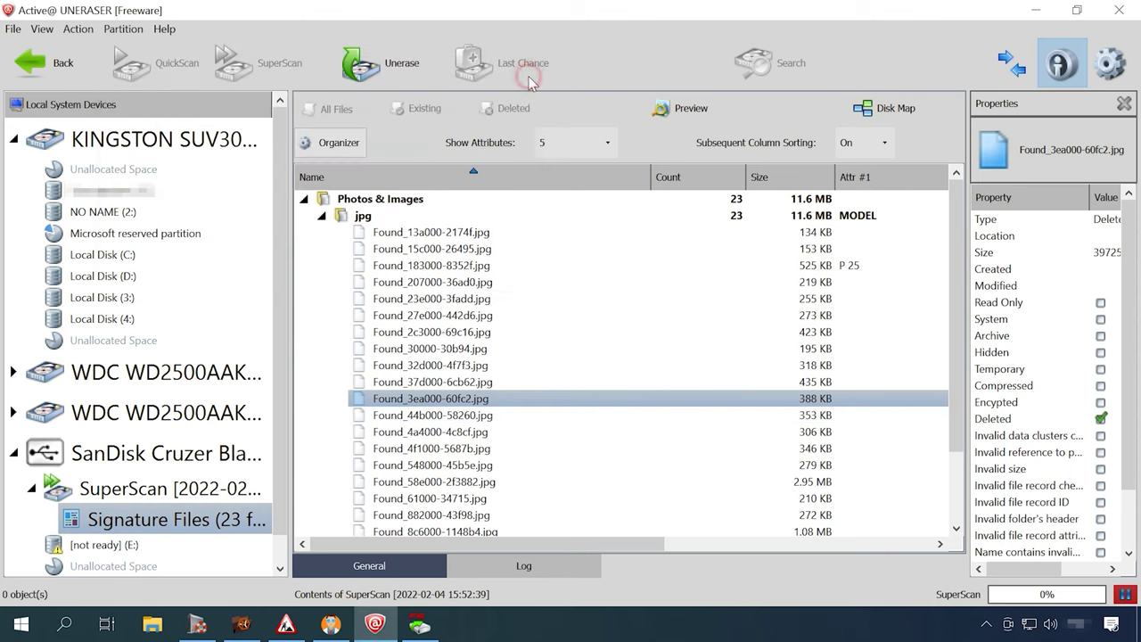
left_click(847, 416)
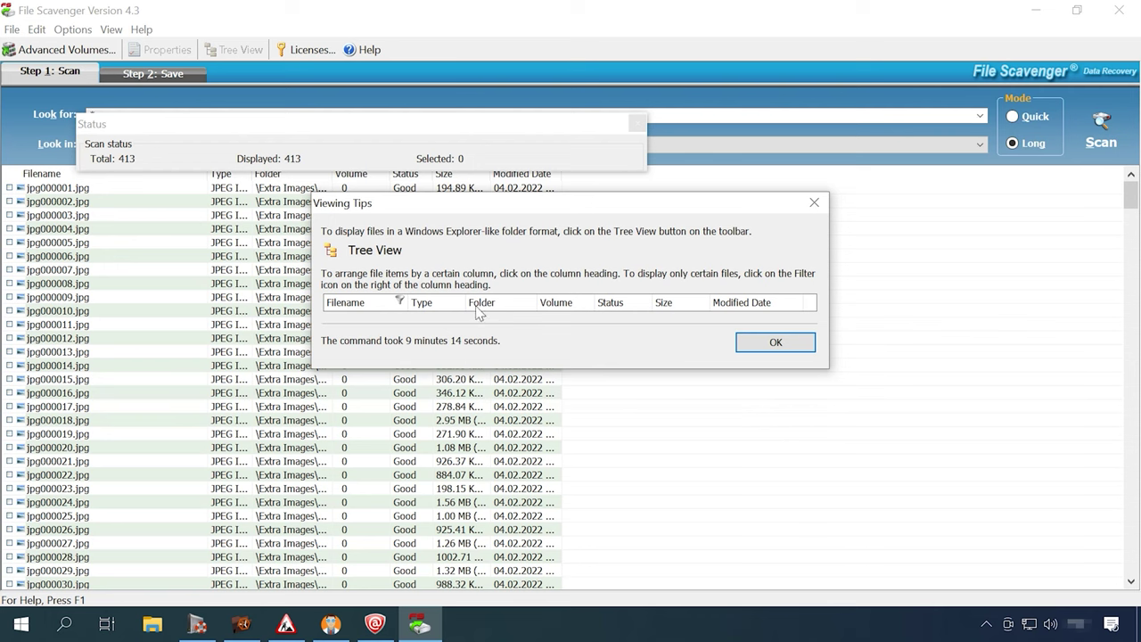
- Dismiss Viewing Tips and the Scan status summary, then sort the 413 recovered files by type
left_click(773, 342)
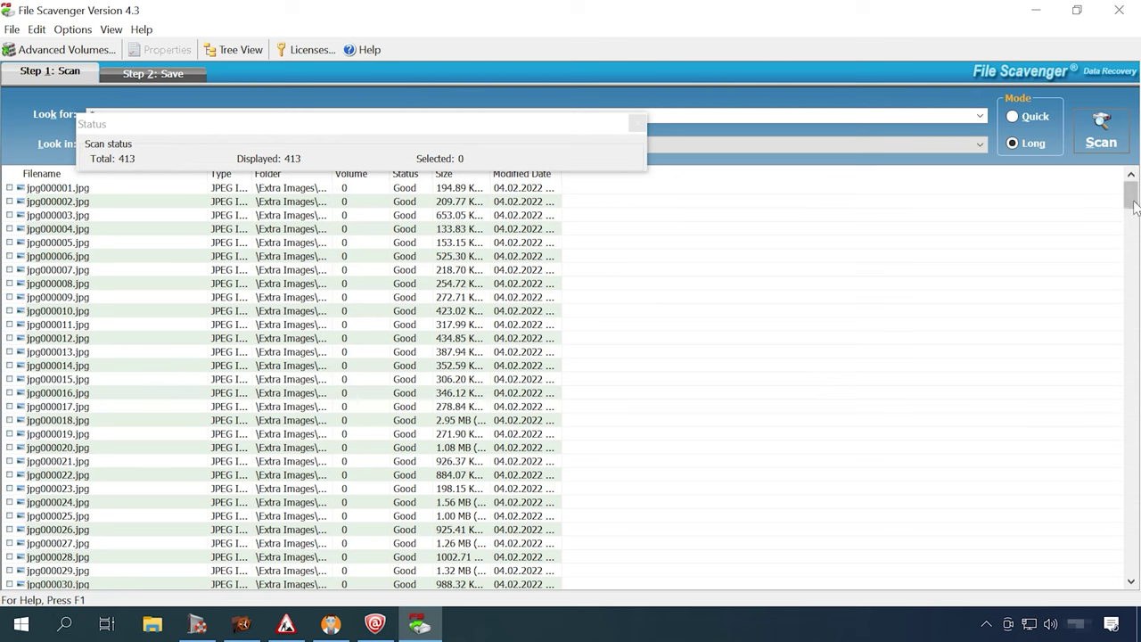
scroll(1130, 204, "down", 1)
mouse_move(1131, 204)
left_mouse_down()
mouse_move(1114, 304)
mouse_move(1113, 506)
mouse_move(1128, 479)
mouse_move(1129, 191)
left_mouse_up()
left_click(636, 123)
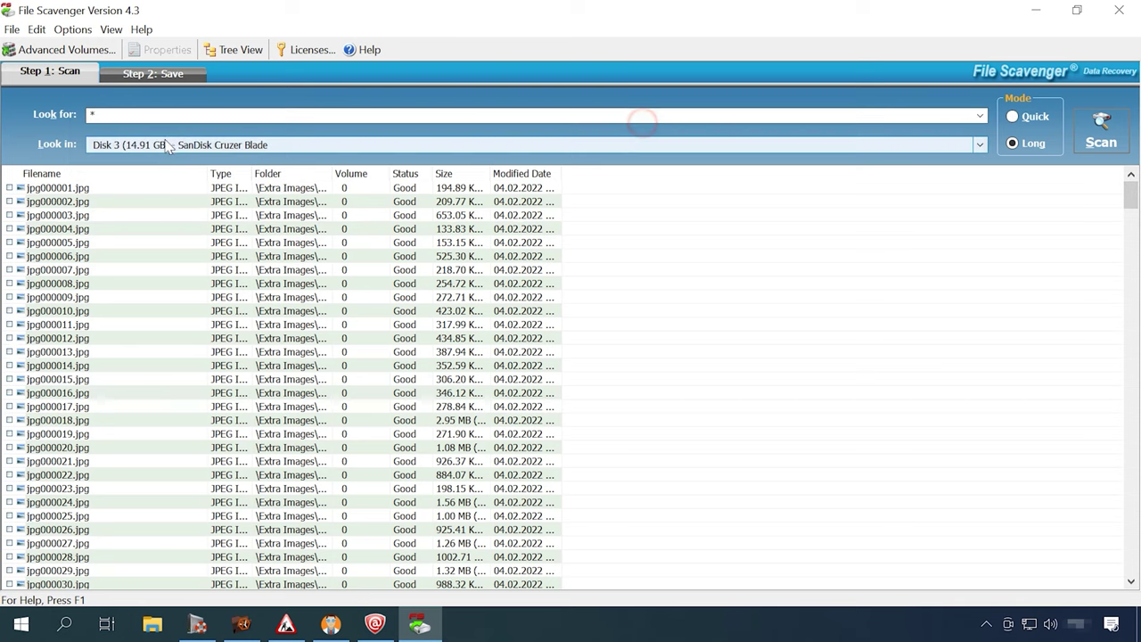
left_click(227, 173)
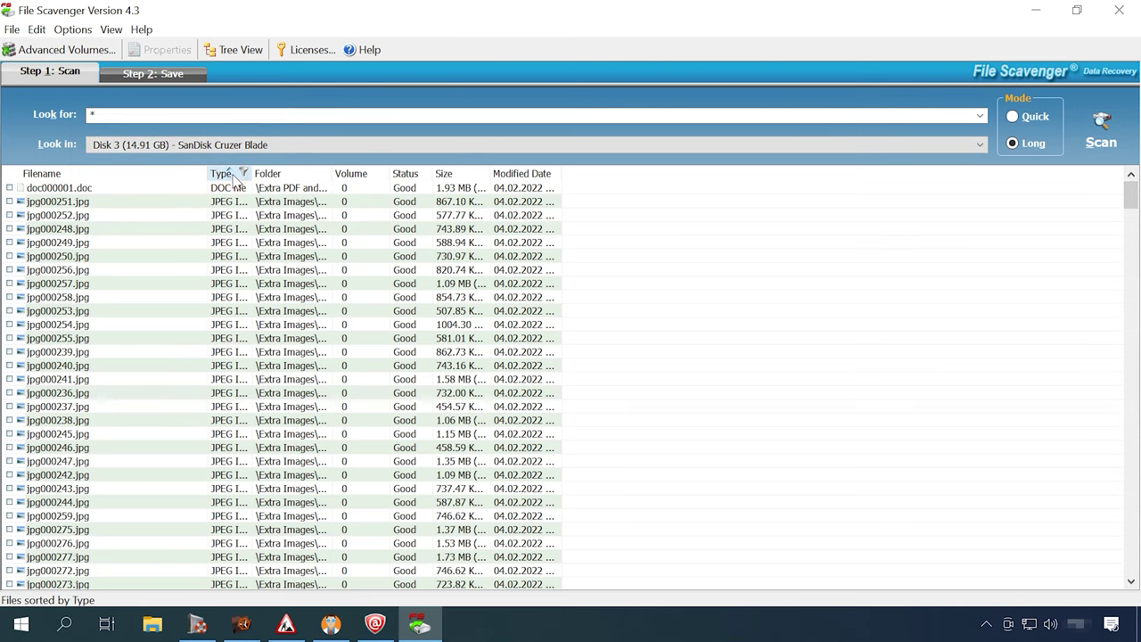
- Preview jpg000251.jpg at reduced size and step through the next recovered JPEGs
left_click(79, 189)
left_click(63, 201)
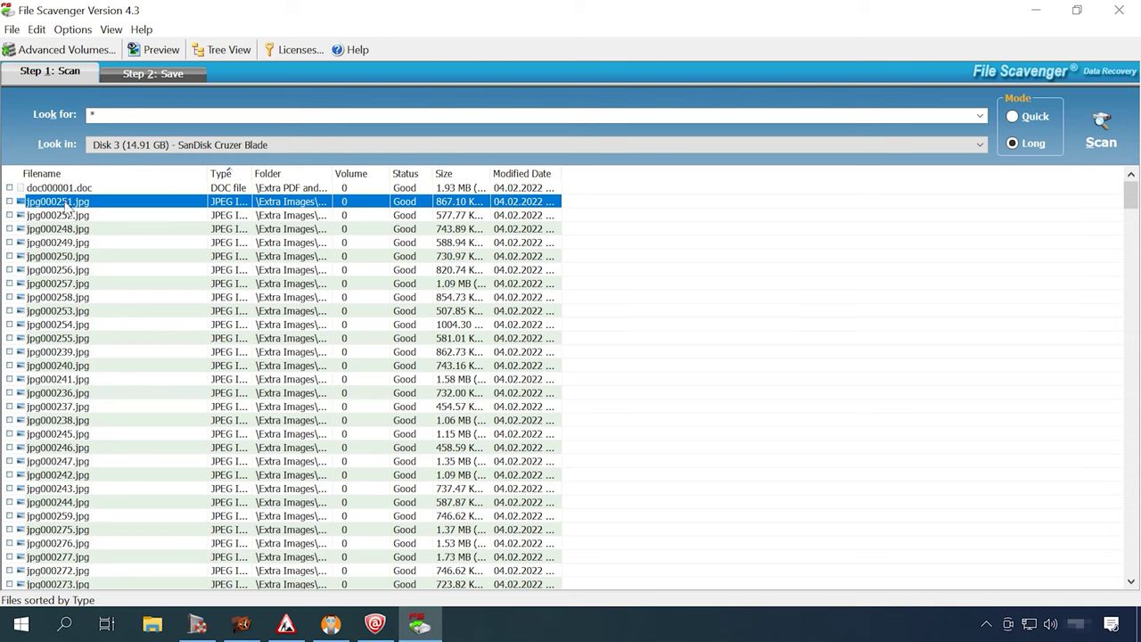
left_click(154, 49)
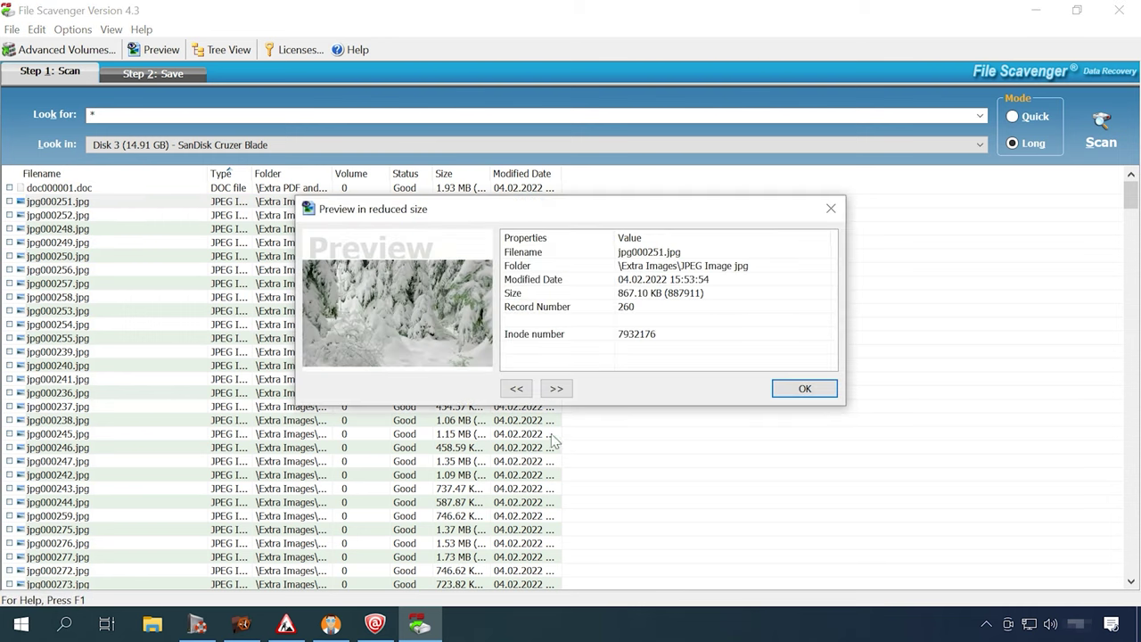
left_click(558, 389)
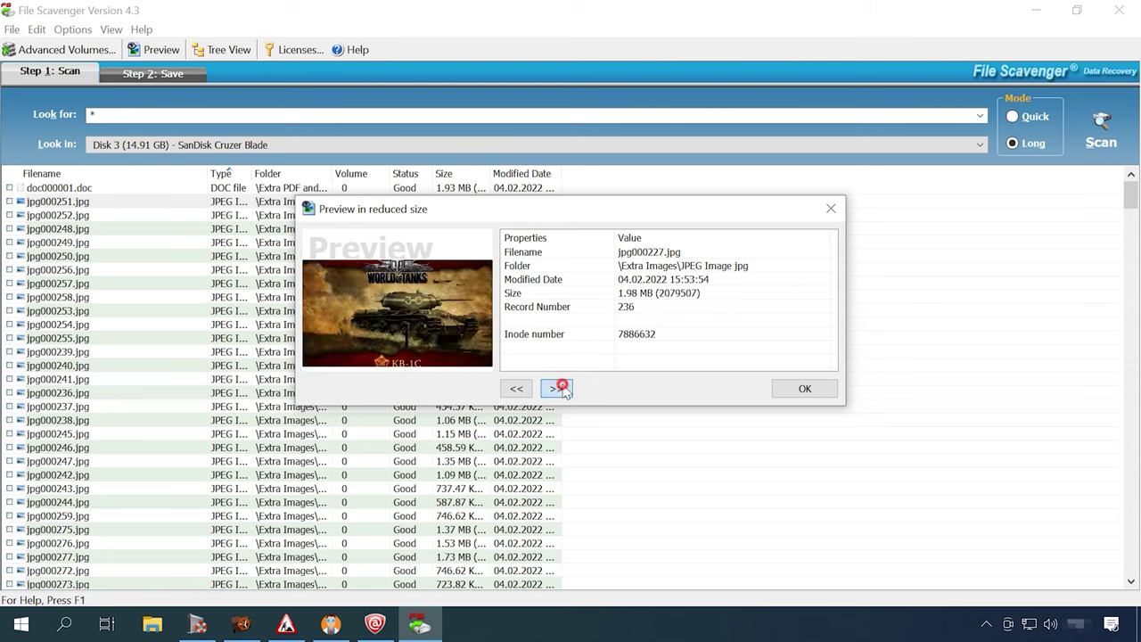
left_click(560, 389)
left_click(560, 389)
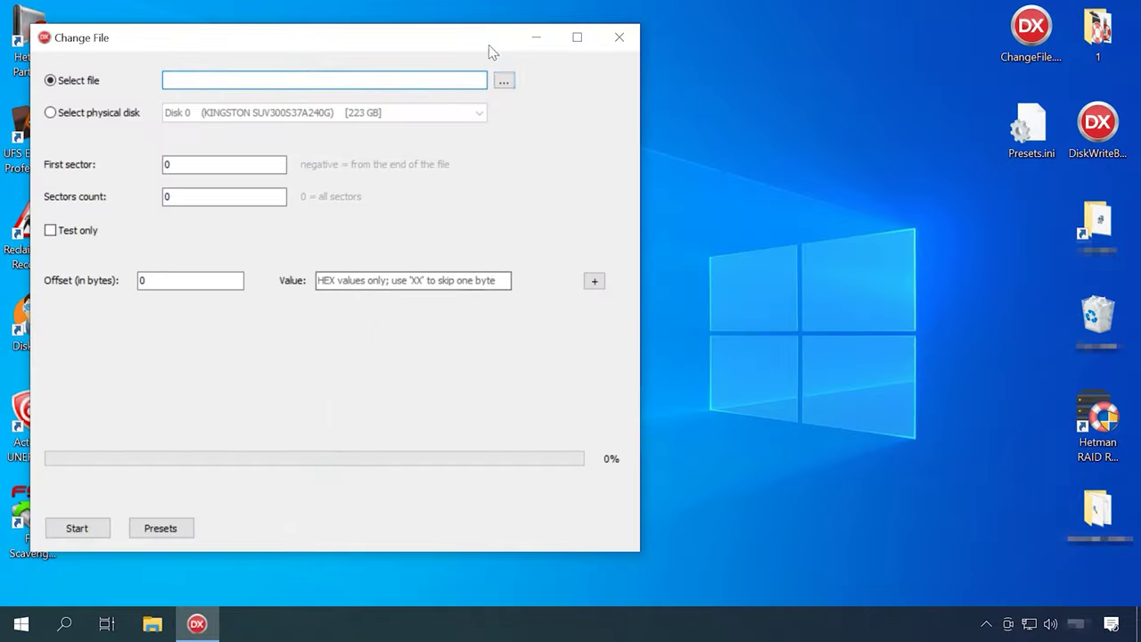
- Apply the XFS Superblock (main) preset to Disk 3, SanDisk Cruzer Blade, and start it
left_click(85, 114)
left_click(459, 120)
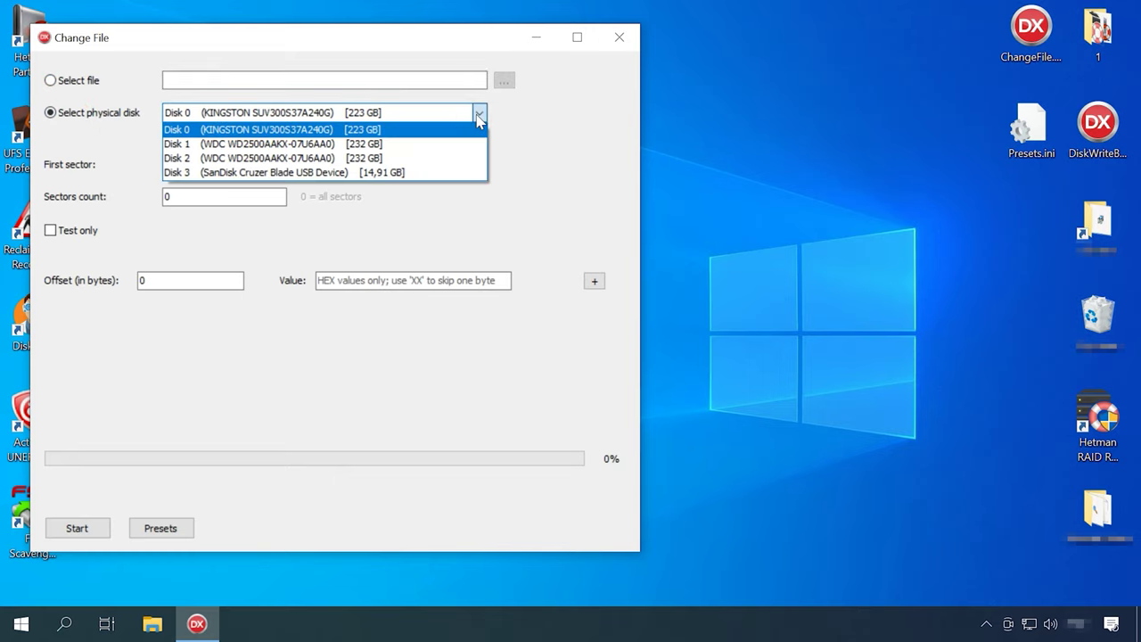
left_click(382, 171)
left_click(161, 529)
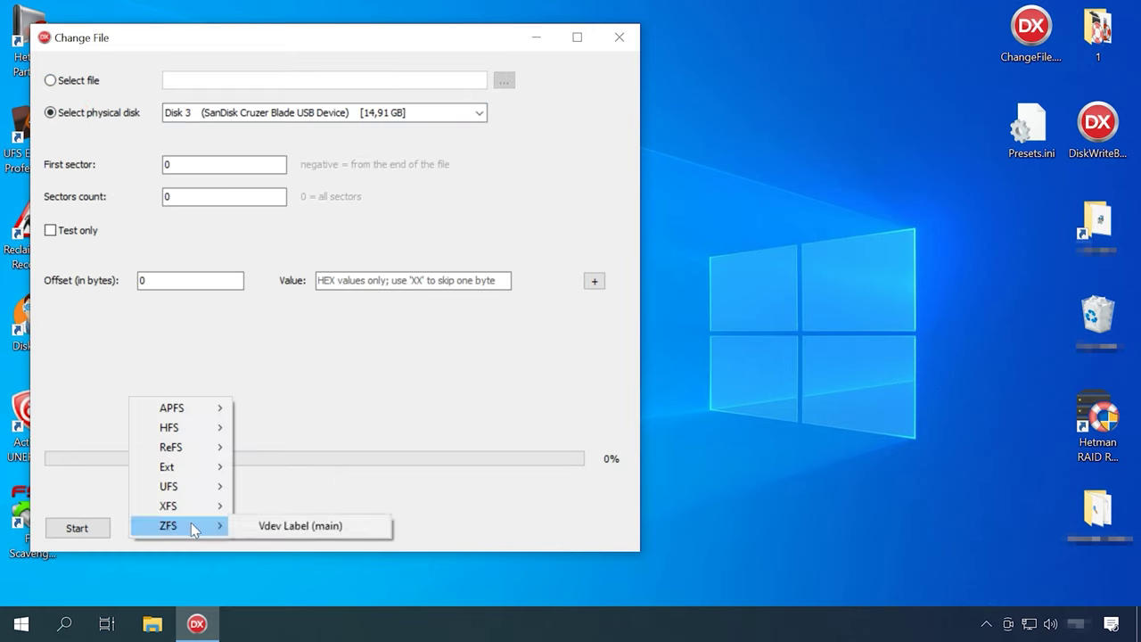
mouse_move(196, 506)
left_click(321, 508)
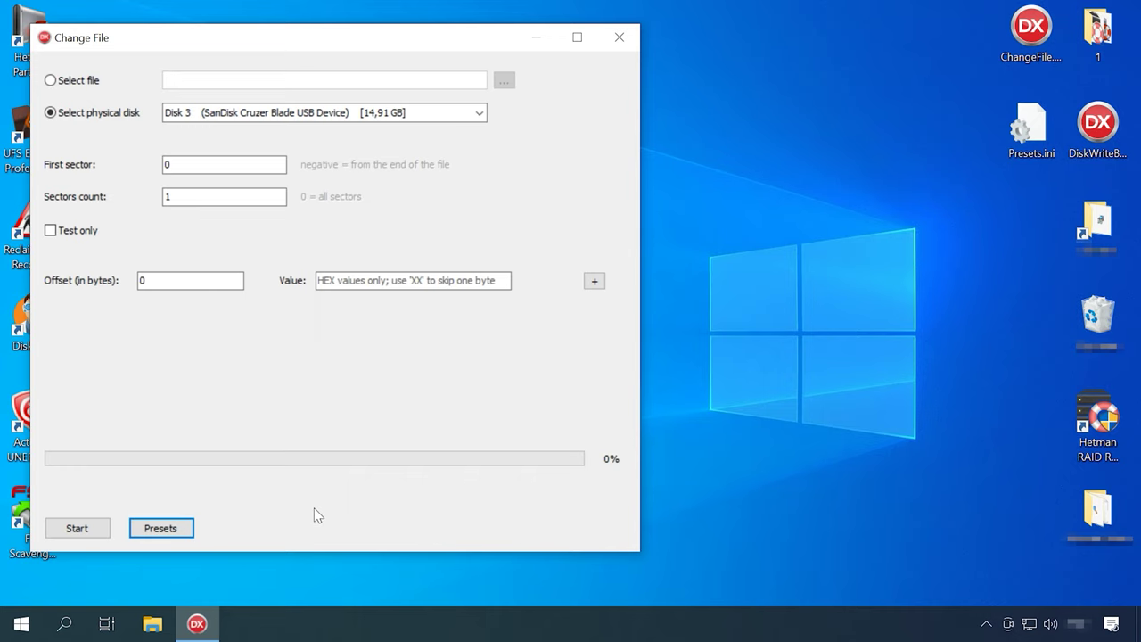
left_click(92, 530)
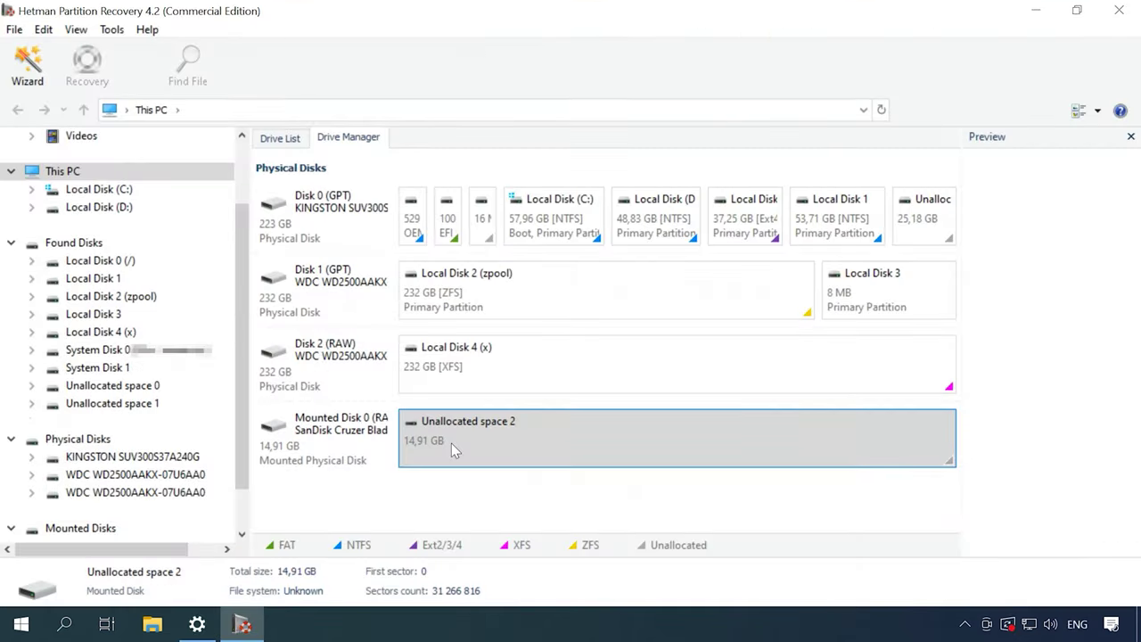
- Open the SanDisk's Unallocated space 2 in the recovery wizard
left_click(349, 439)
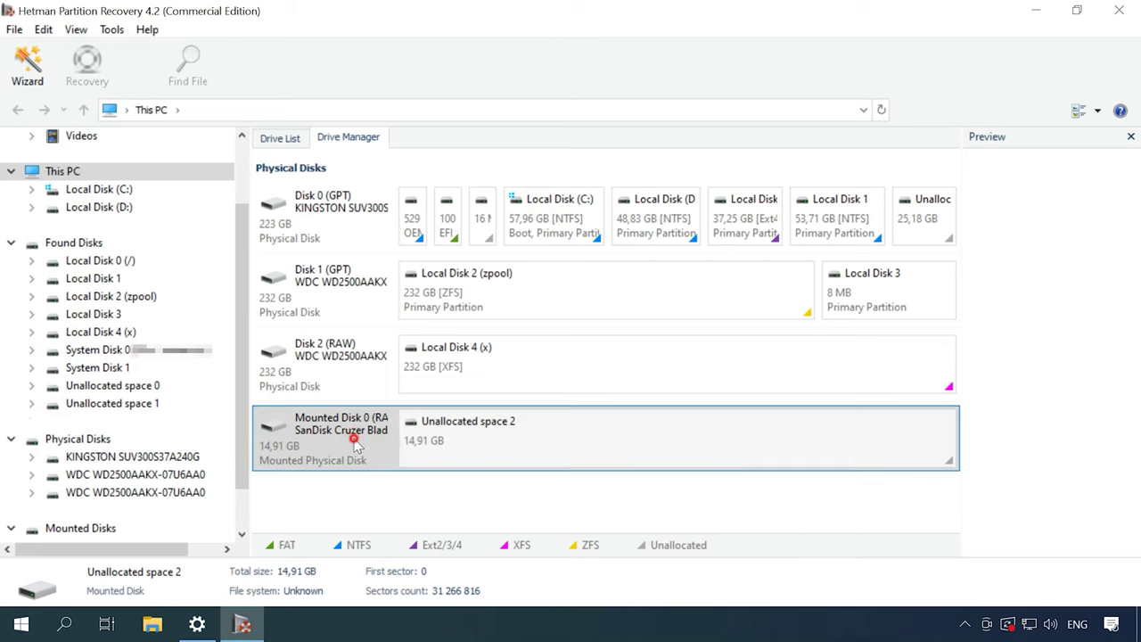
left_click(490, 439)
right_click(490, 439)
left_click(517, 443)
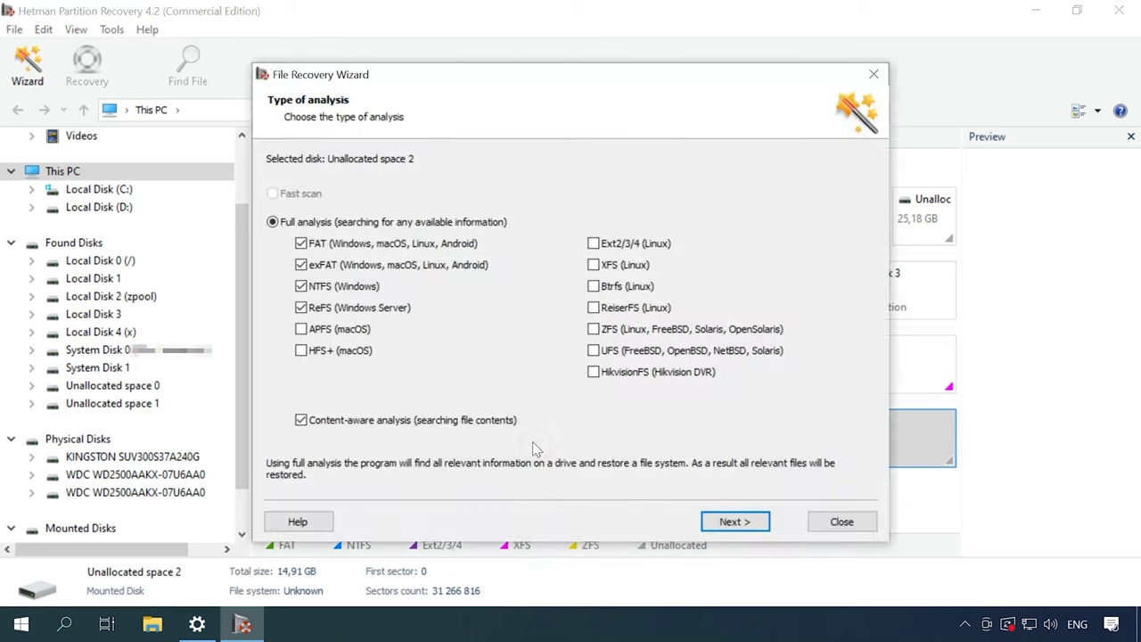
- Run the analysis for XFS only, excluding FAT, exFAT, NTFS, ReFS and content-aware analysis
left_click(304, 244)
left_click(303, 265)
left_click(303, 286)
left_click(303, 307)
left_click(594, 266)
left_click(314, 423)
left_click(746, 525)
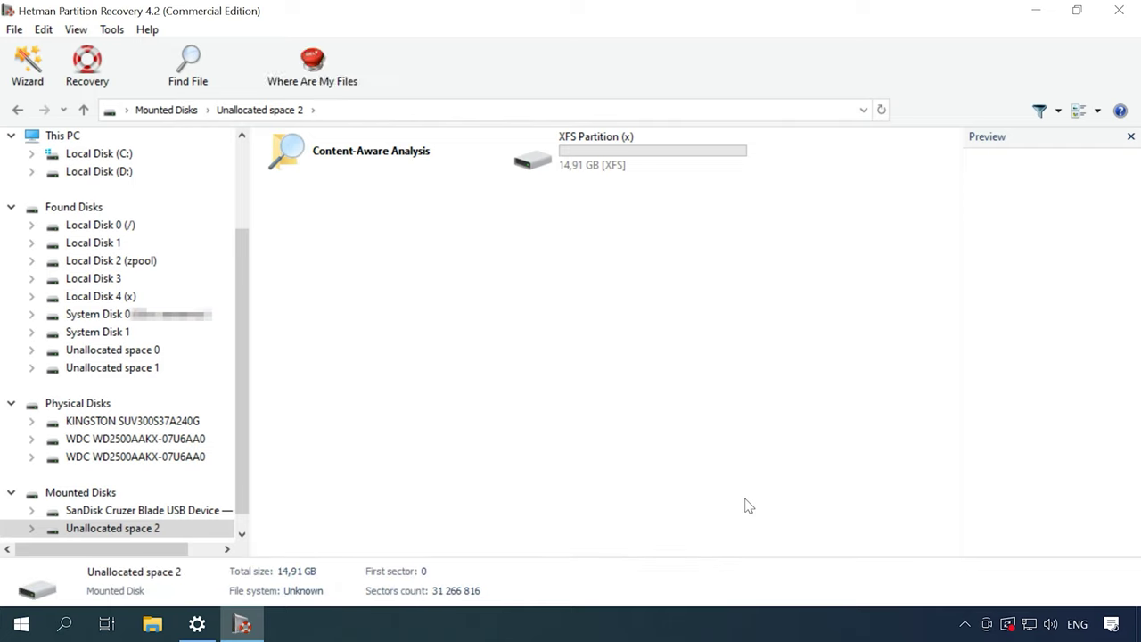
- Open the found XFS Partition to list its files
left_click(610, 150)
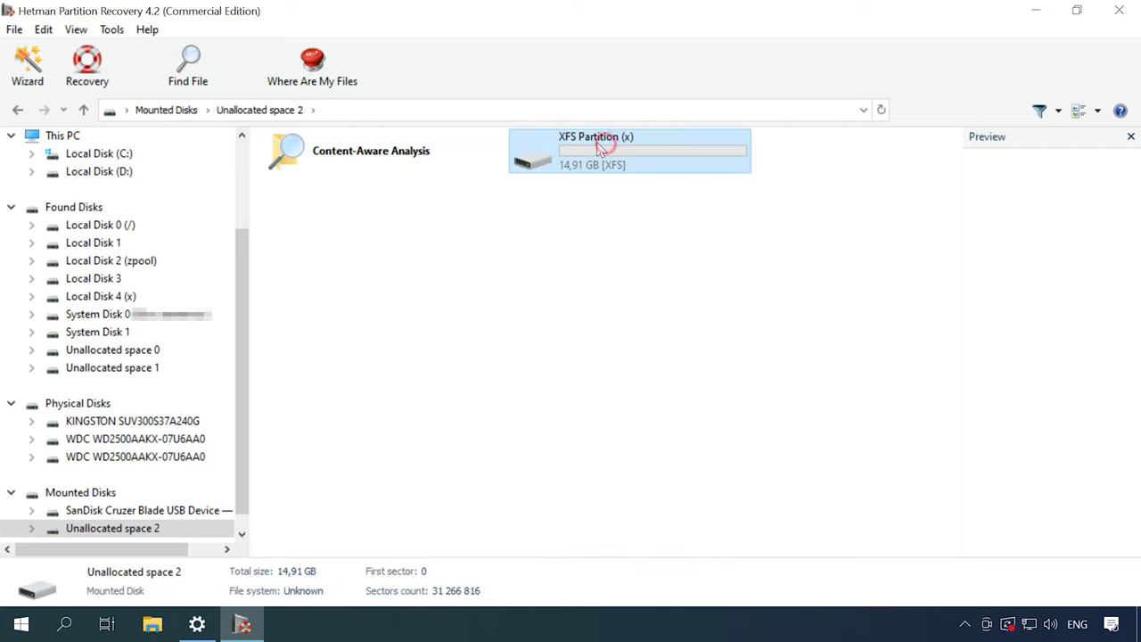
right_click(628, 166)
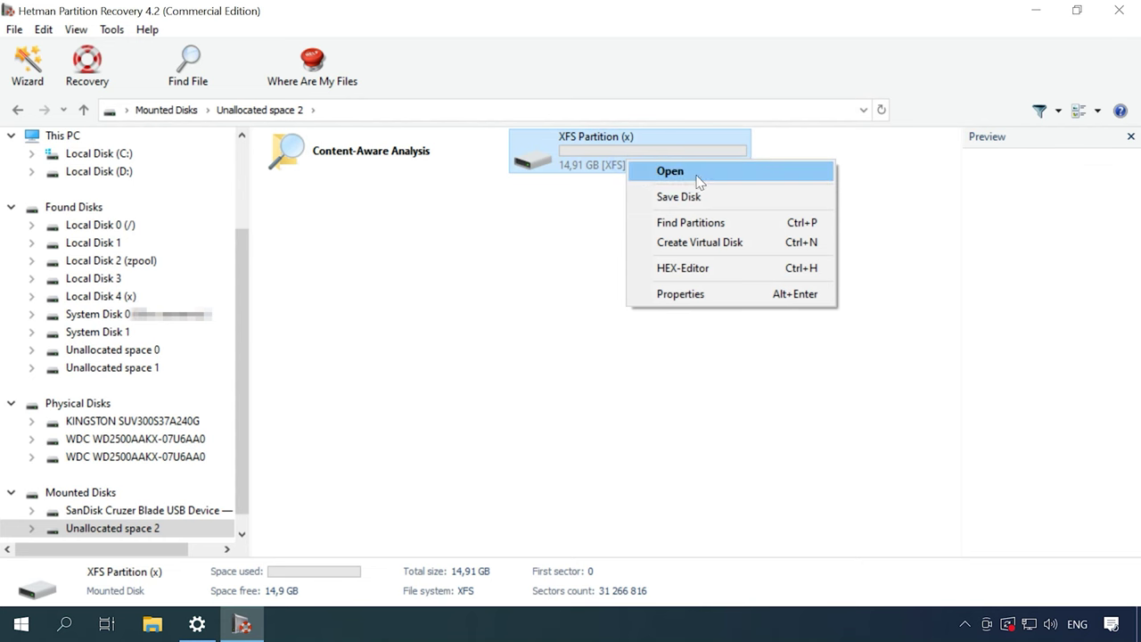
left_click(685, 180)
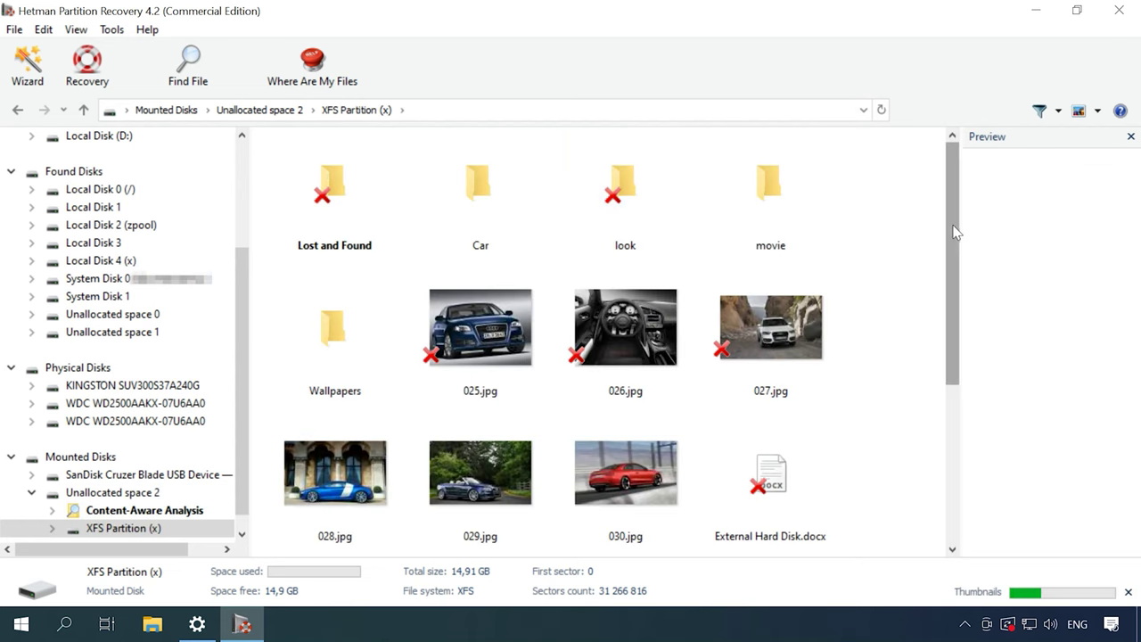
left_click_drag(953, 225, 951, 268)
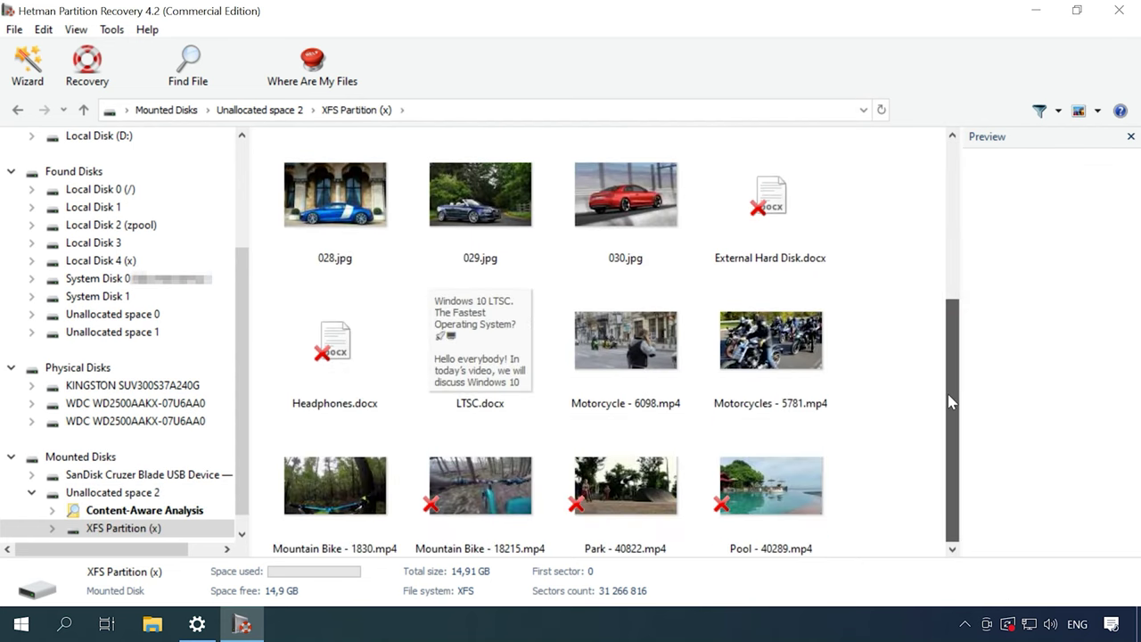
scroll(951, 416, "up", 5)
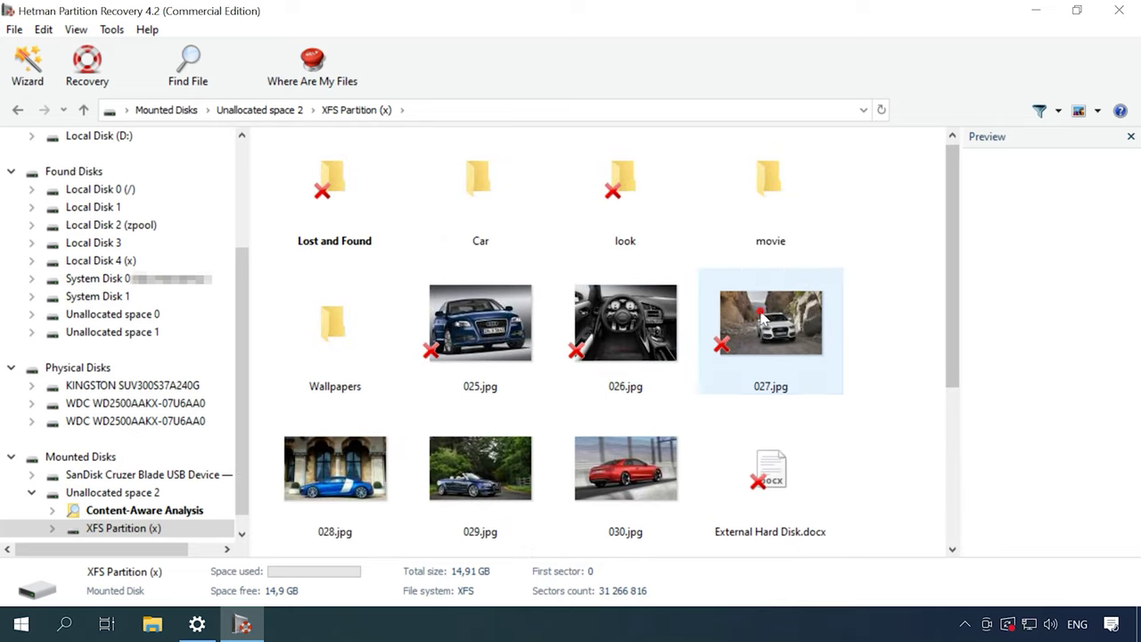
- Preview 027.jpg, External Hard Disk.docx, LTSC.docx and play the Park - 40822.mp4 video
left_click(767, 317)
left_click(772, 472)
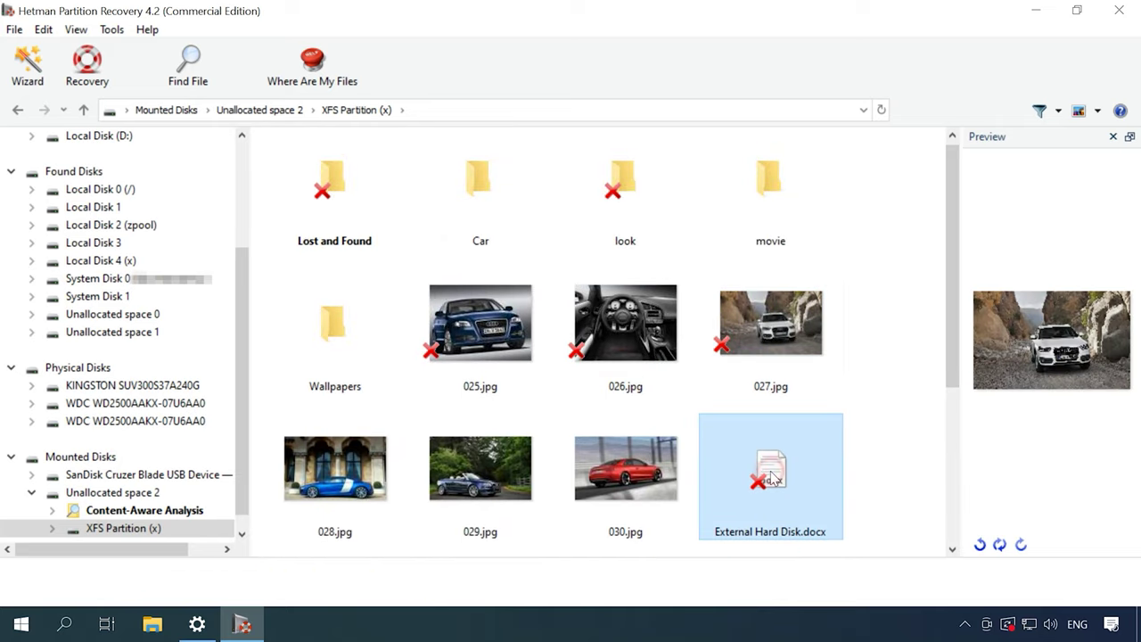
scroll(774, 479, "down", 2)
scroll(774, 479, "down", 1)
left_click(506, 356)
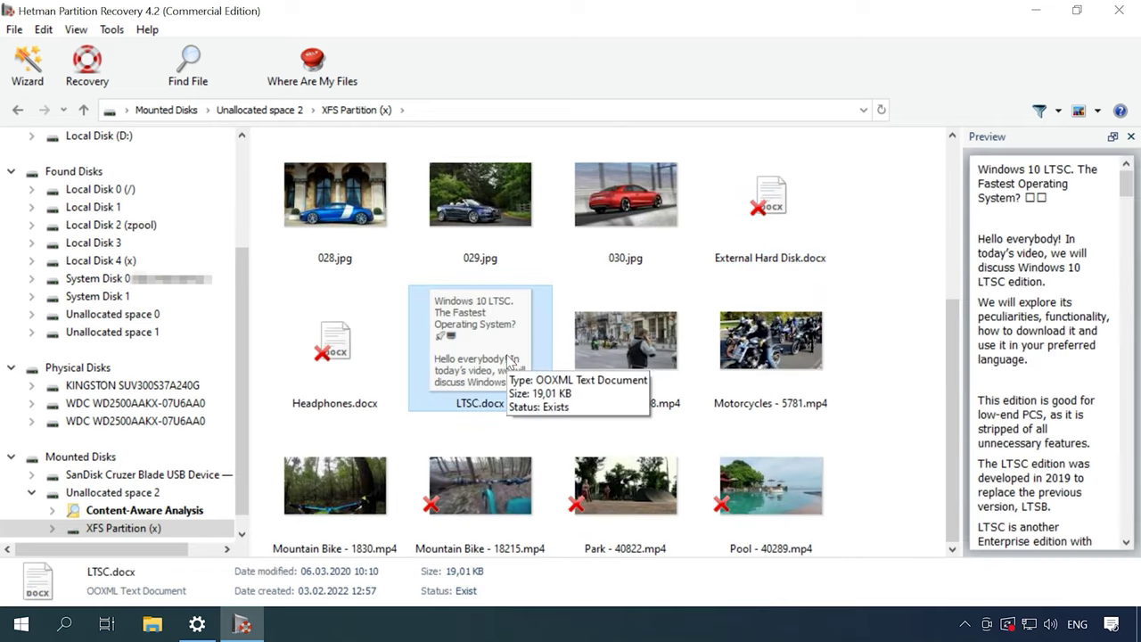
left_click(602, 462)
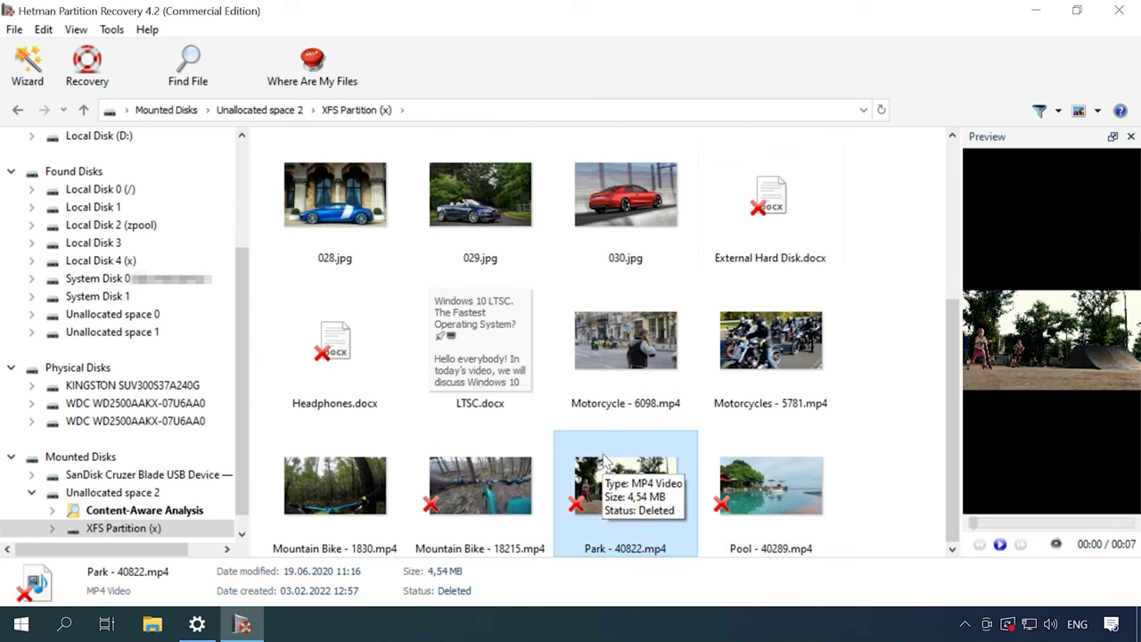
left_click(1000, 544)
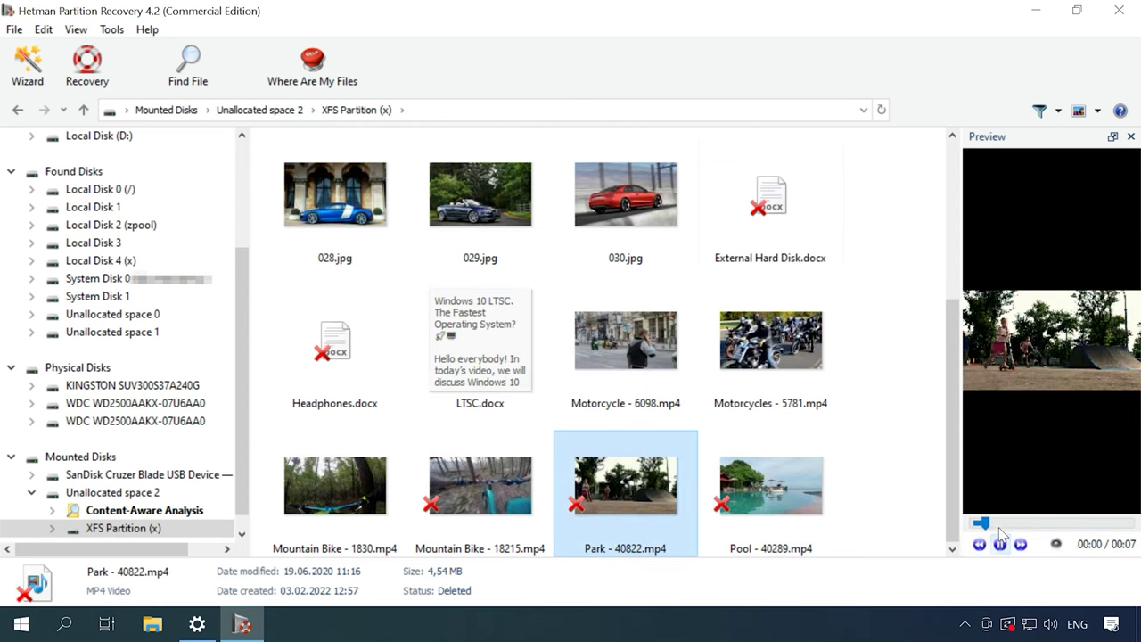
- Open the Car folder and preview the deleted pictures 011.jpg and 012.jpg
scroll(892, 481, "up", 5)
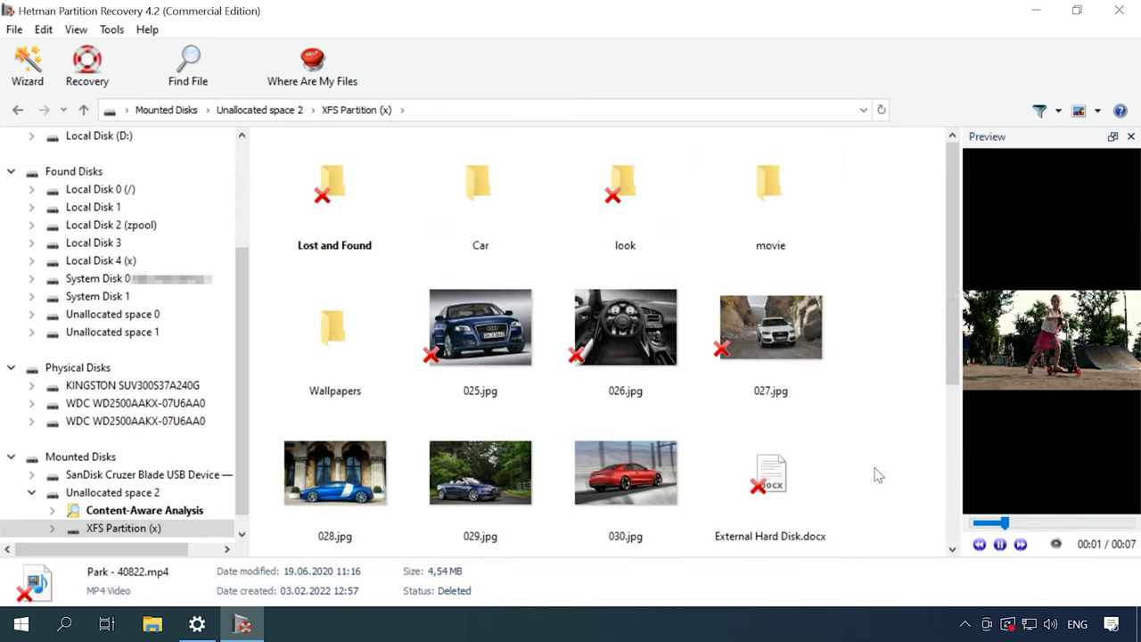
double_click(489, 217)
left_click(647, 475)
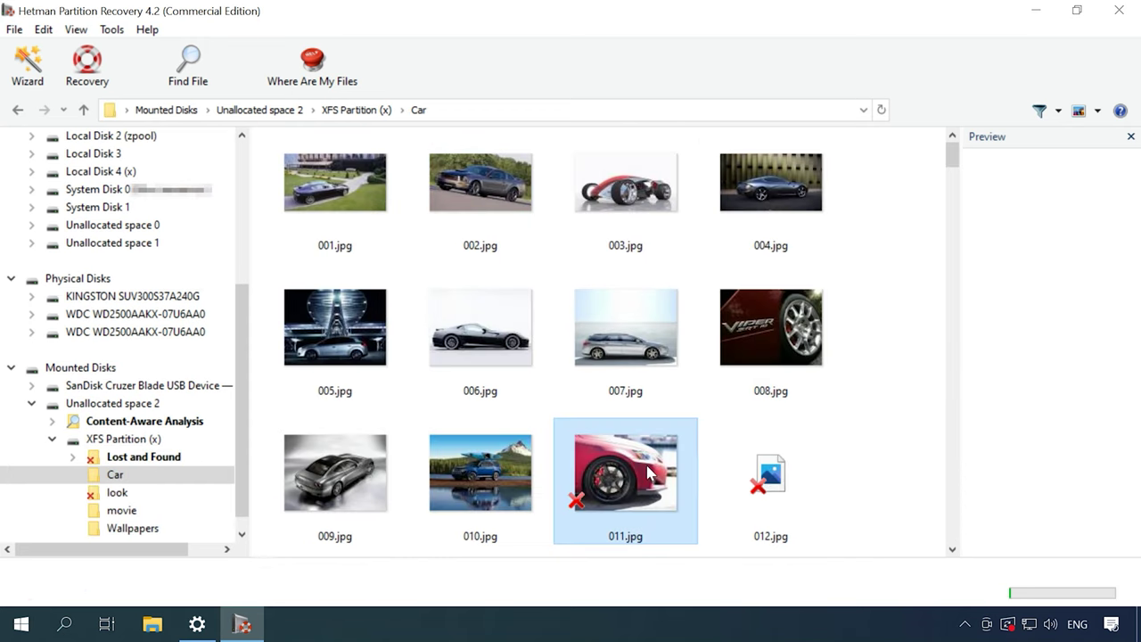
left_click(781, 473)
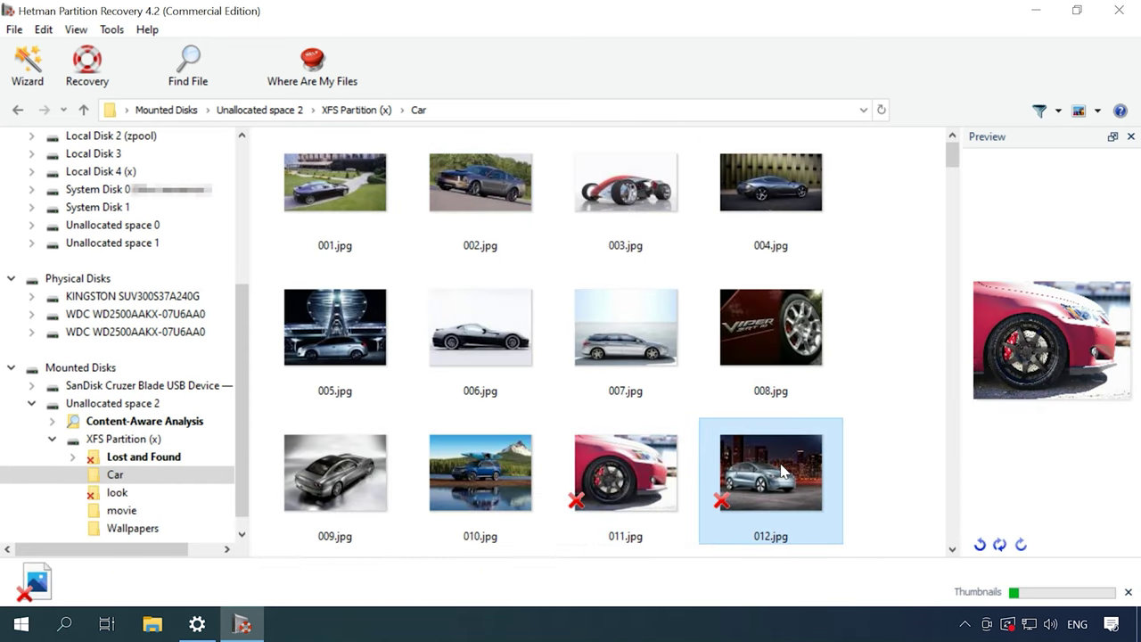
scroll(783, 473, "down", 2)
scroll(782, 473, "down", 2)
- Select 025–027.jpg, External Hard Disk.docx and Headphones.docx at the top level and start recovering them
key("BackSpace")
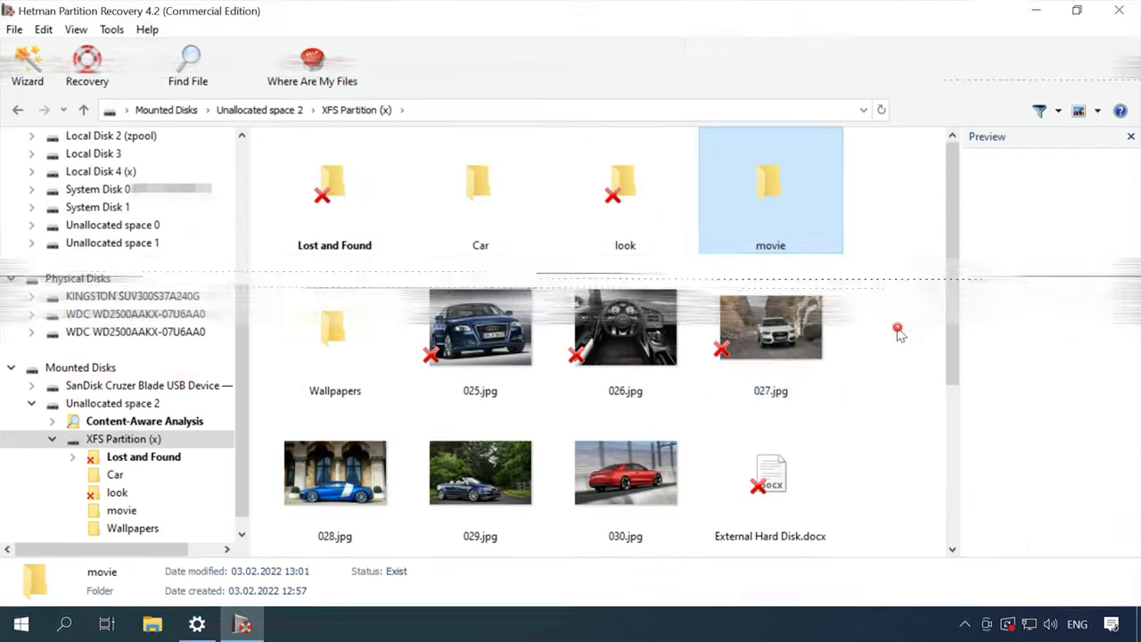
left_click_drag(897, 327, 504, 342)
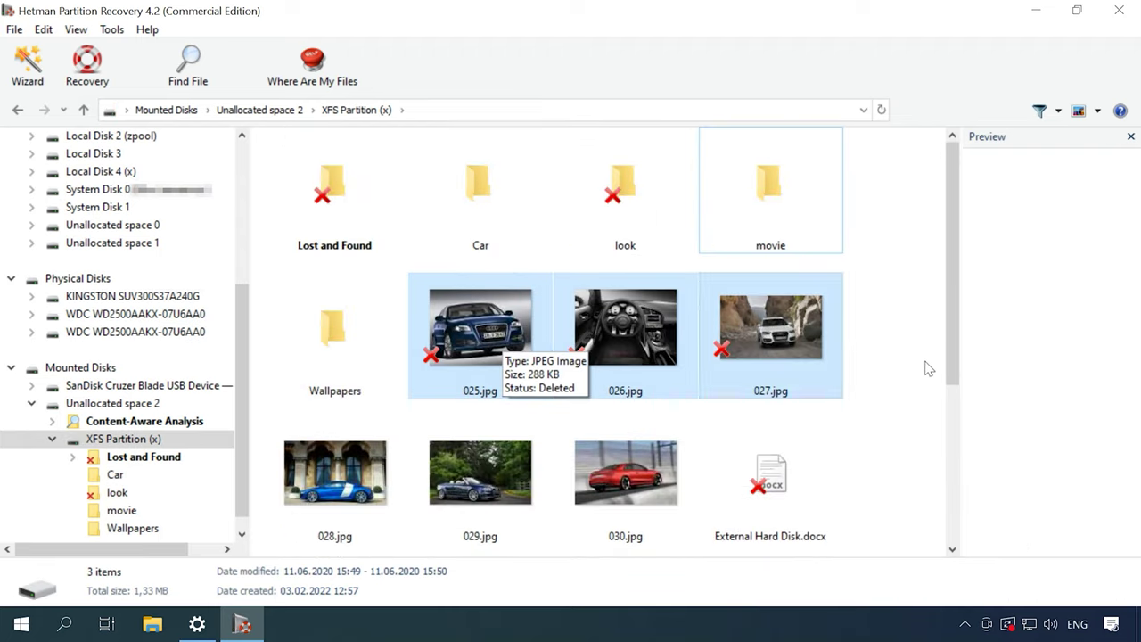
scroll(932, 368, "down", 2)
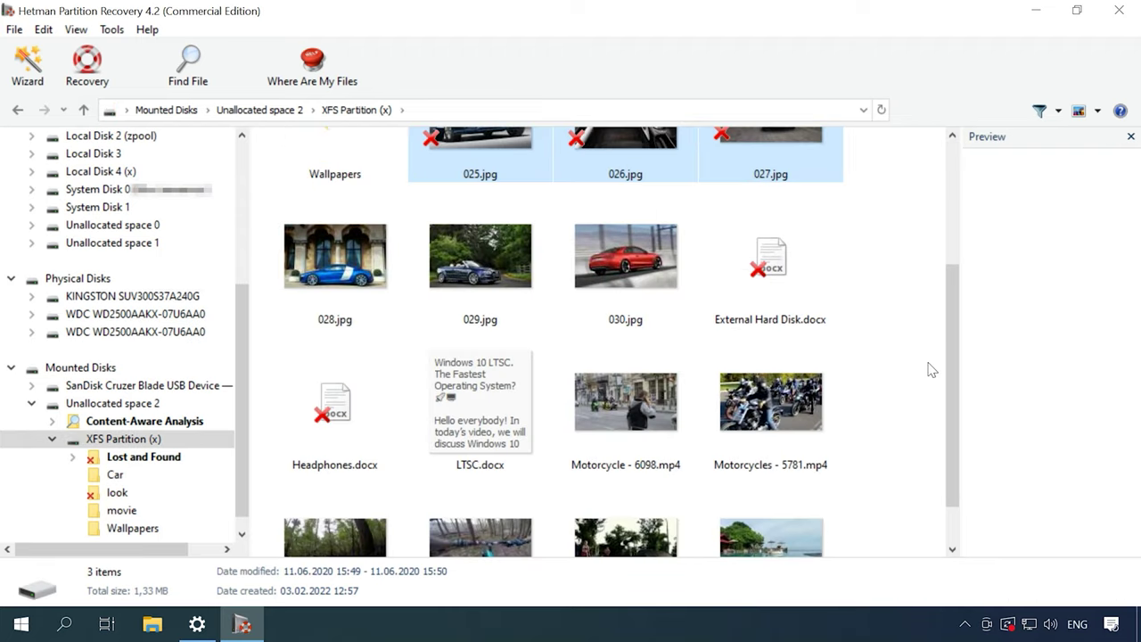
left_click(787, 287, "ctrl")
left_click(375, 414, "ctrl")
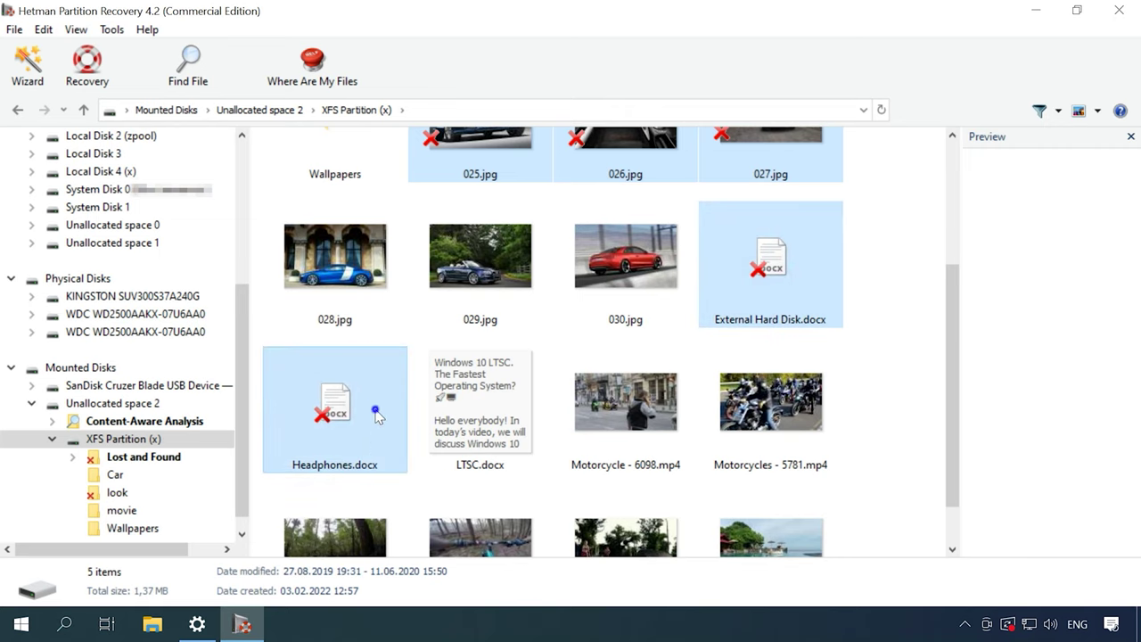
right_click(375, 414)
left_click(423, 420)
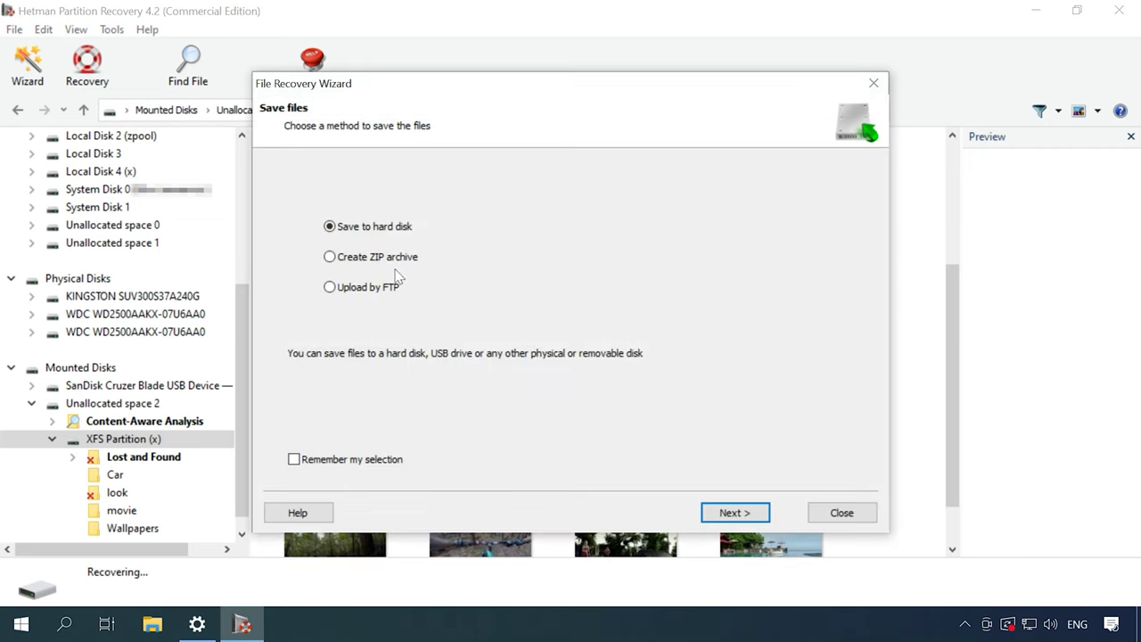
- Save the five files to the hard disk at C:\25\ and finish the wizard
left_click(733, 513)
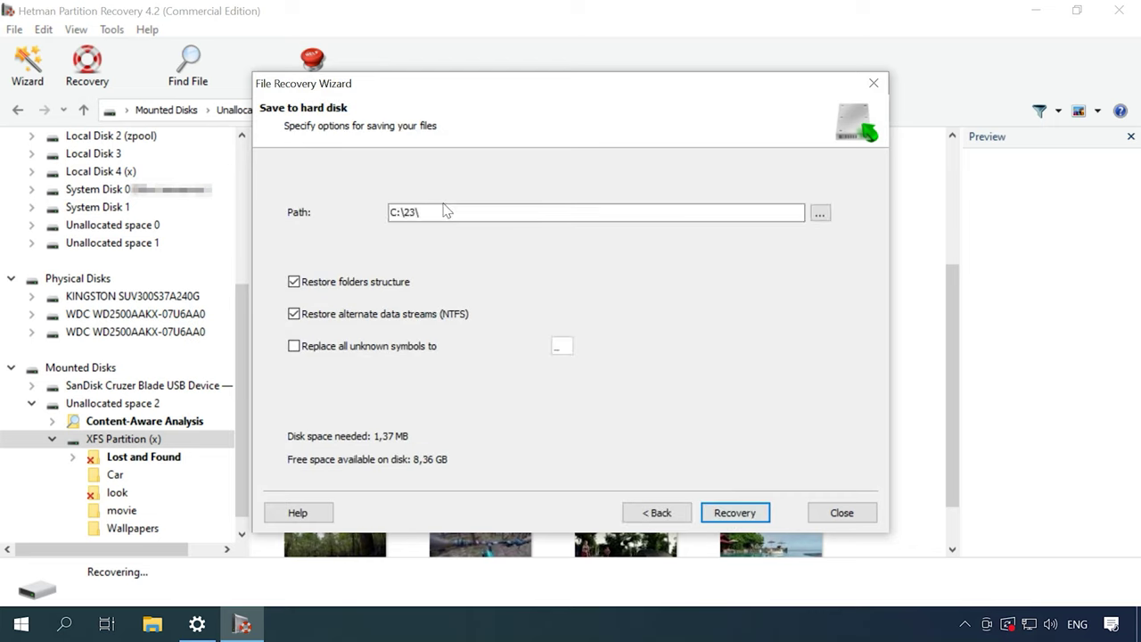
left_click(413, 212)
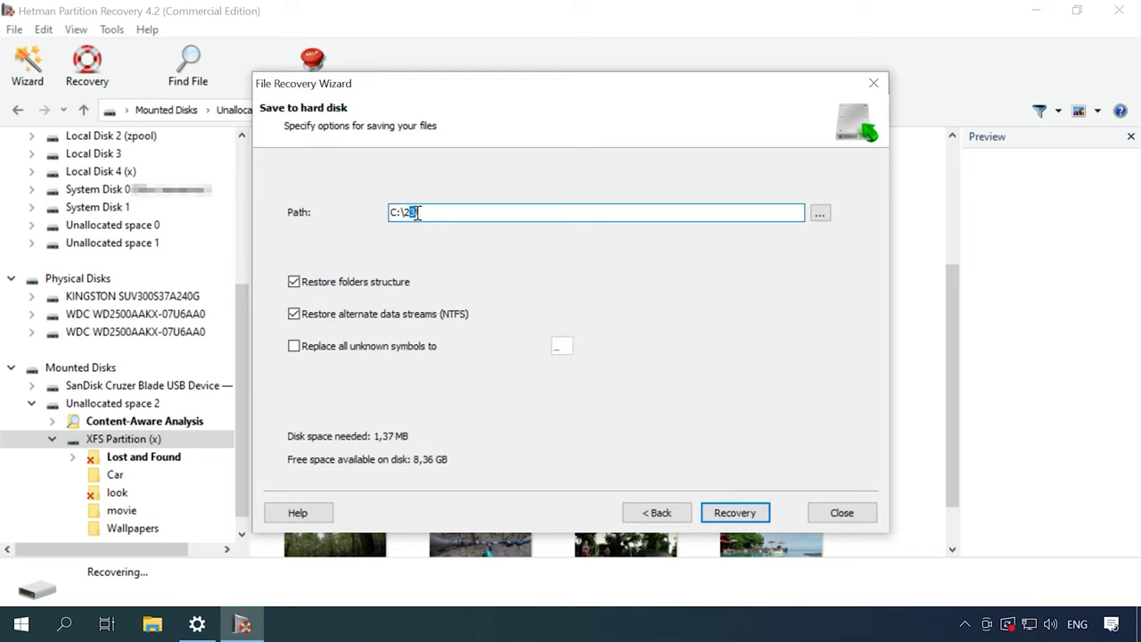
left_click(736, 514)
left_click(733, 514)
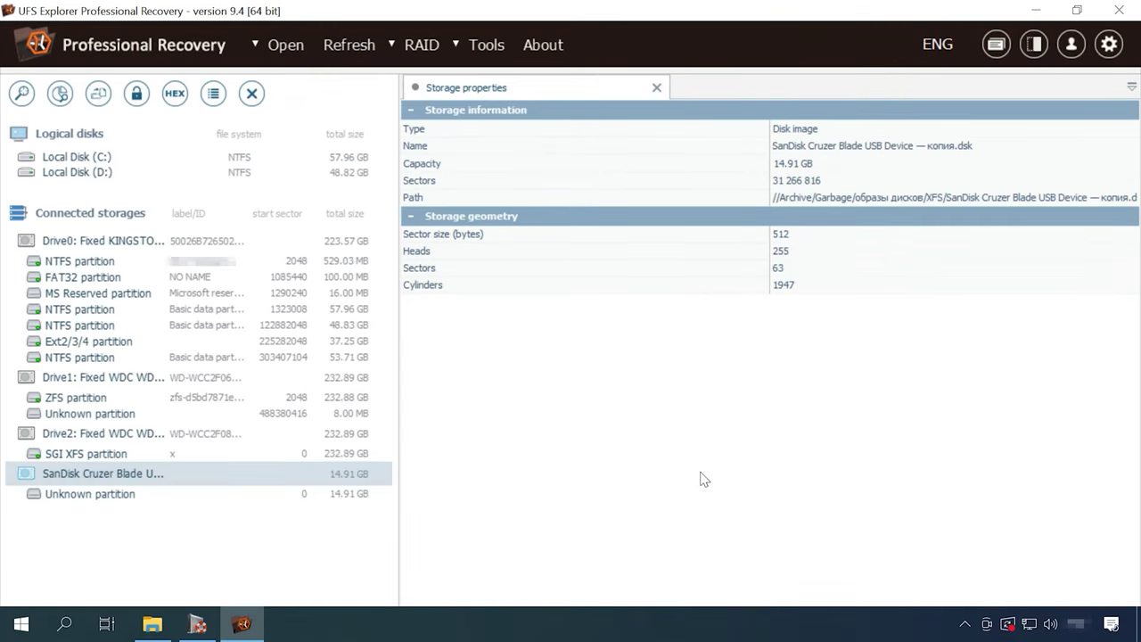
- Scan the image's Unknown partition for lost SGI XFS data and open the SGI XFS result
left_click(105, 495)
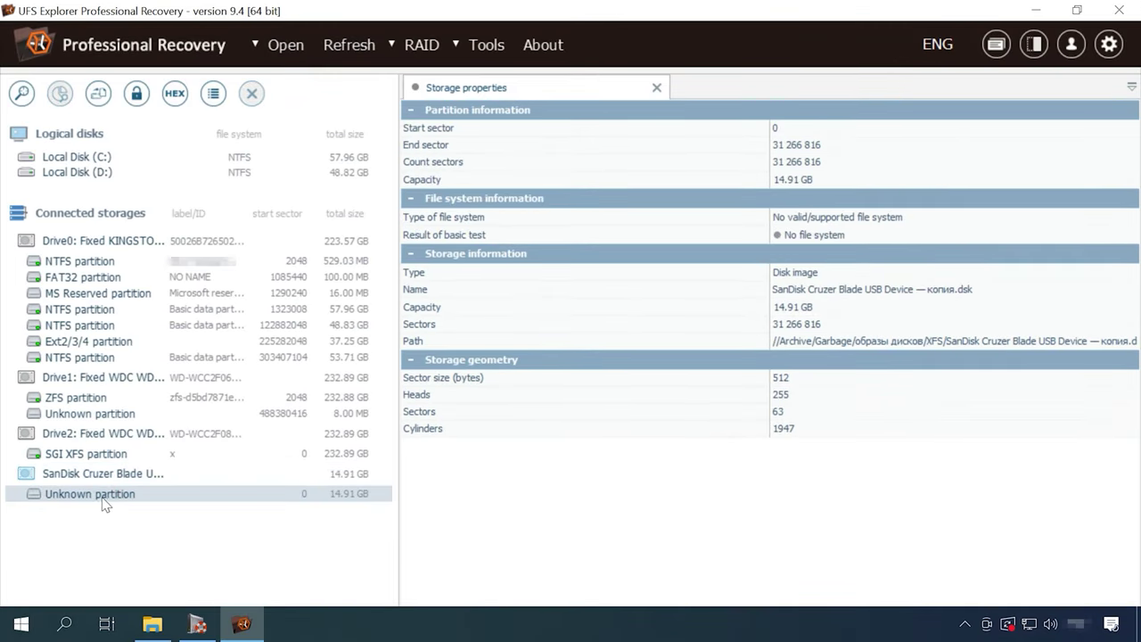
right_click(123, 502)
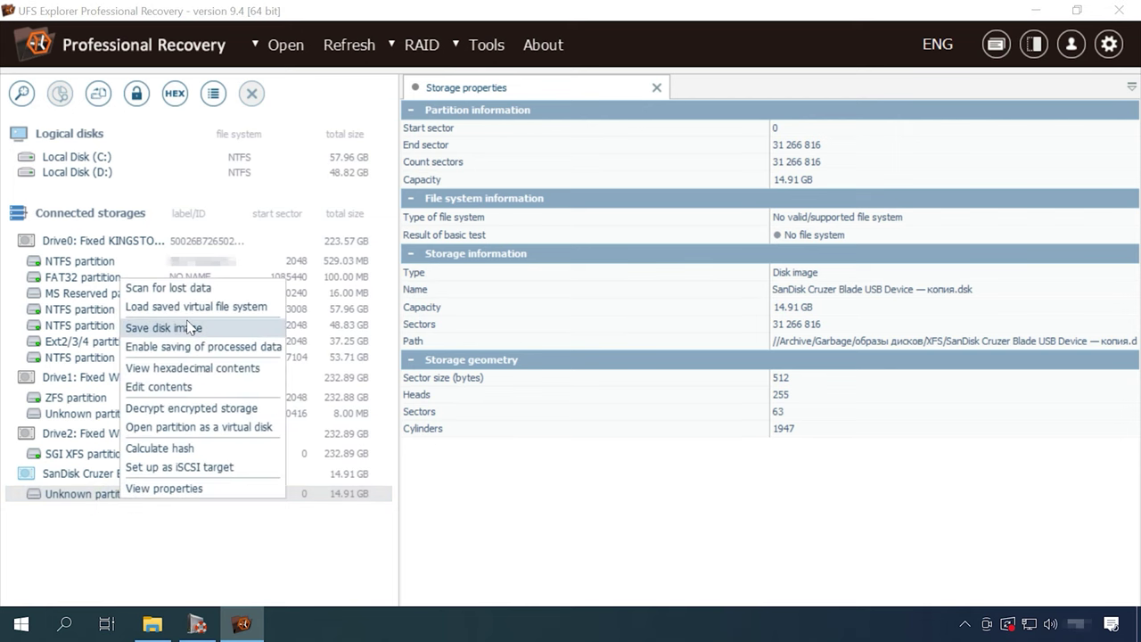
left_click(192, 287)
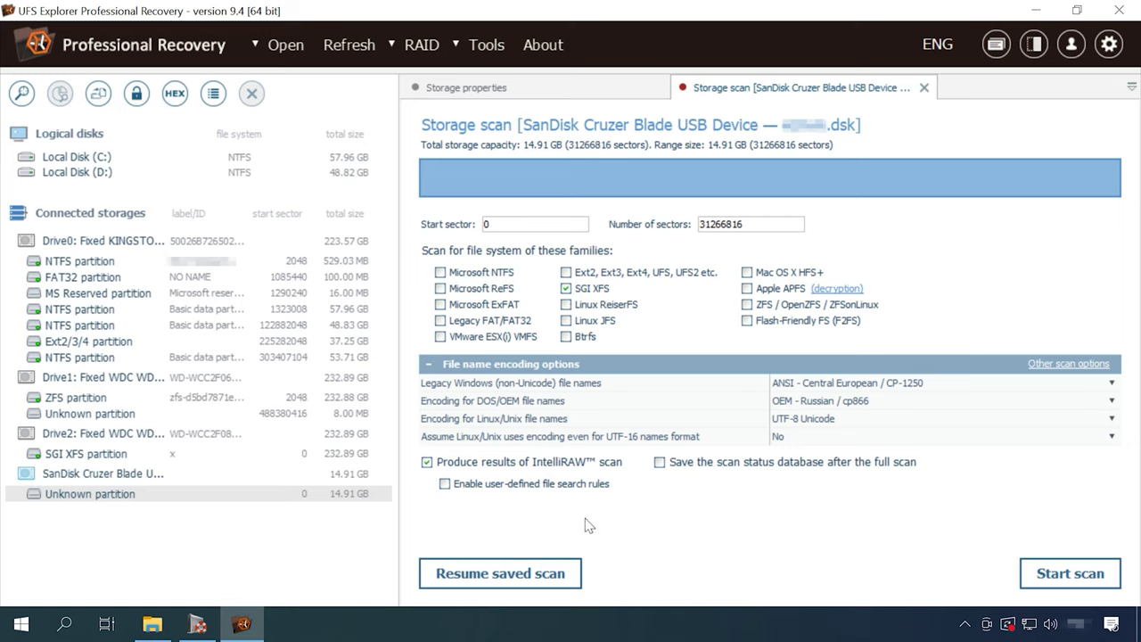
left_click(1073, 575)
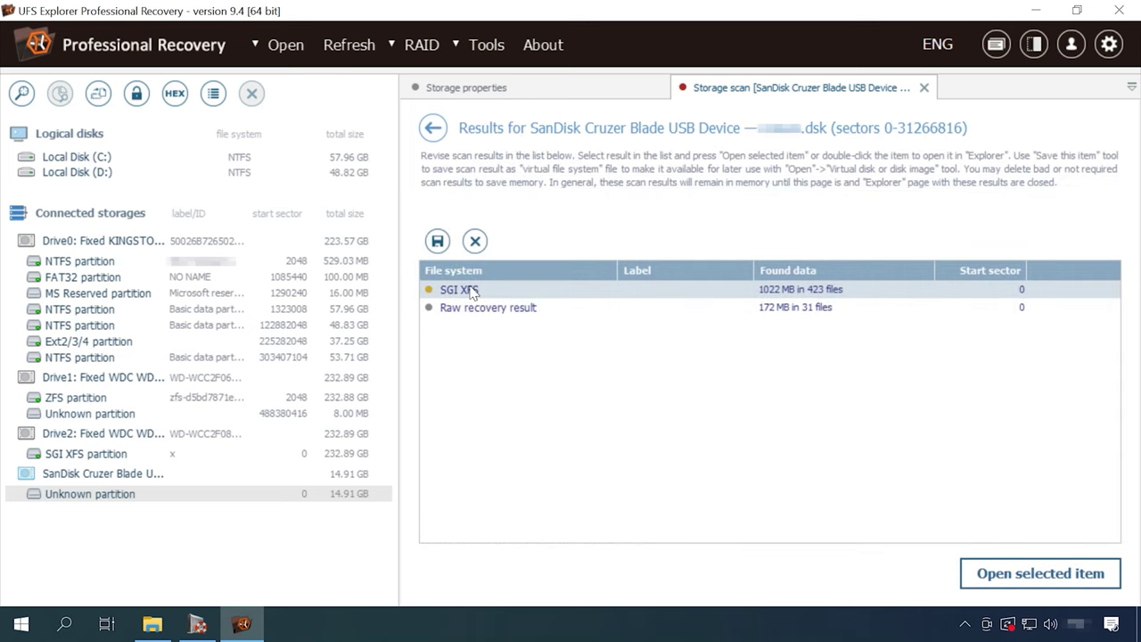
left_click(1045, 578)
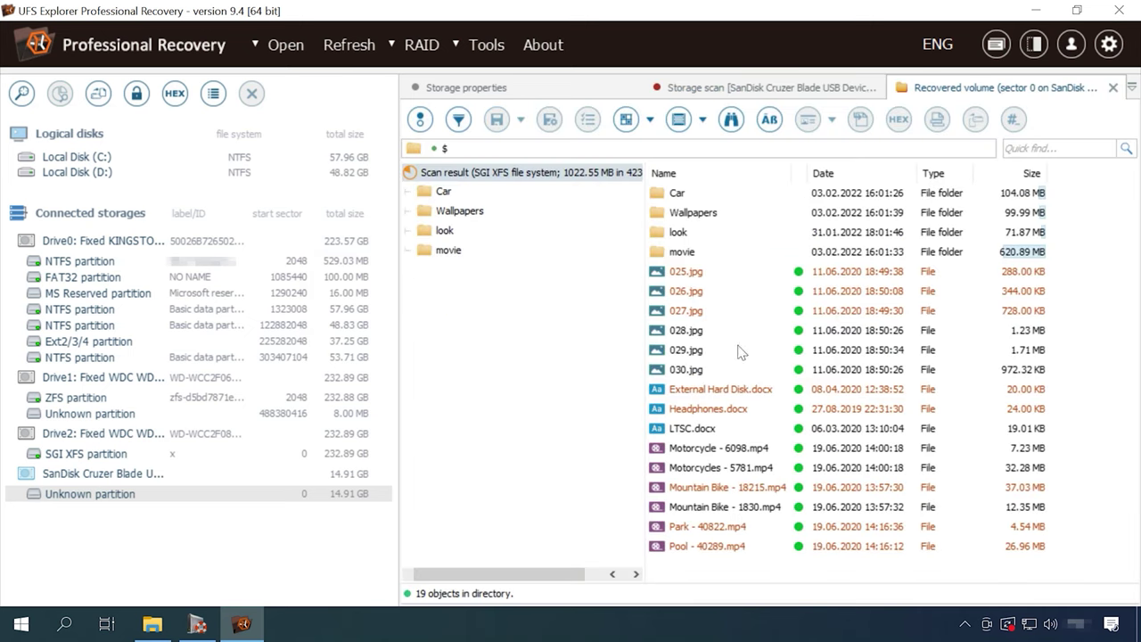
- Preview the recovered 025–027.jpg, External Hard Disk.docx and Headphones.docx
left_click(694, 272)
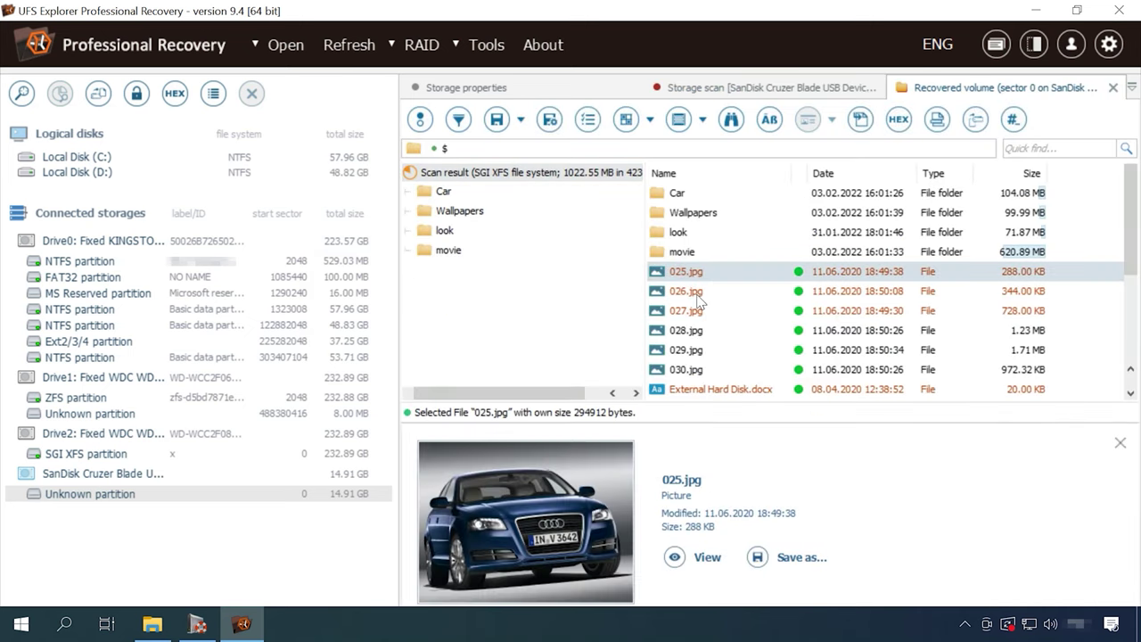
left_click(698, 294)
left_click(688, 312)
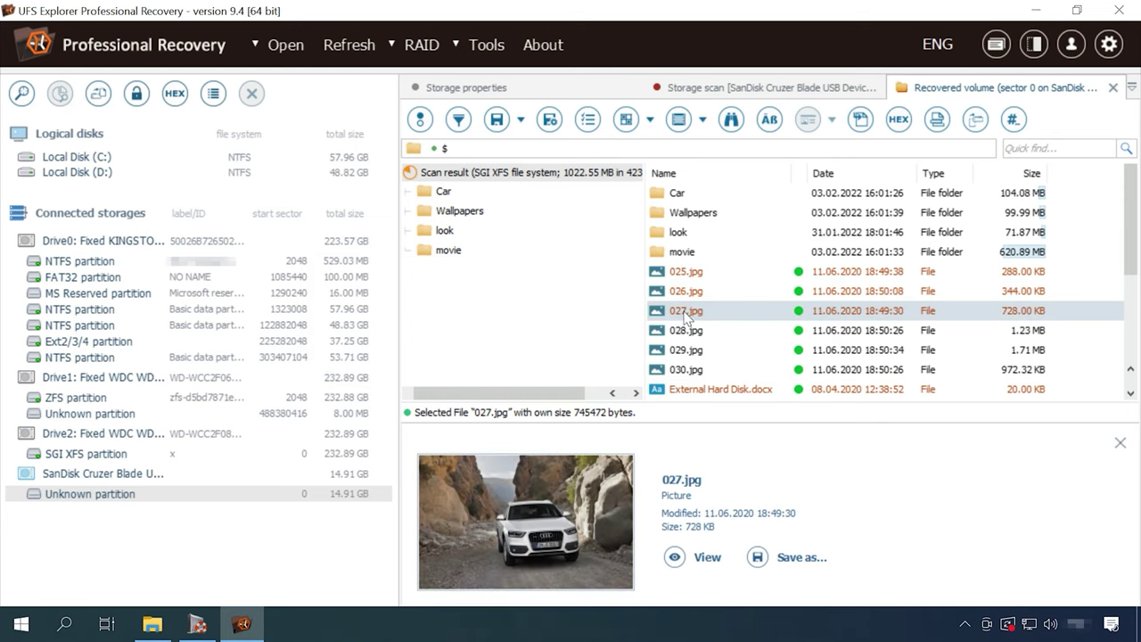
scroll(688, 317, "down", 1)
left_click(700, 332)
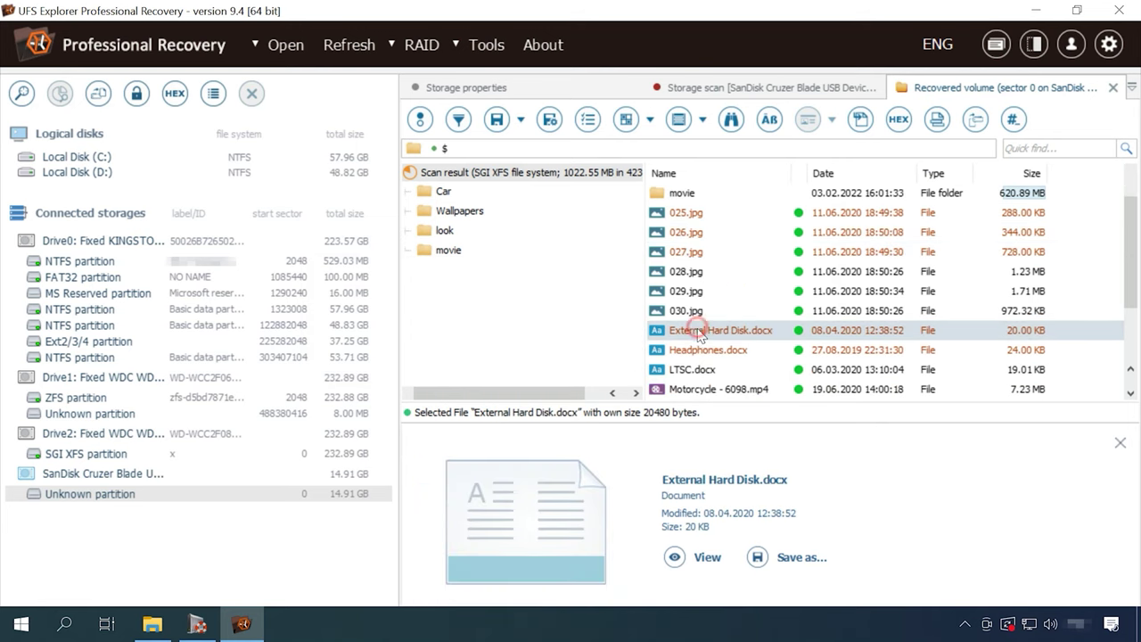
left_click(701, 352)
- Preview Mountain Bike - 18215.mp4 in full, then the Park and Pool videos
scroll(701, 361, "down", 1)
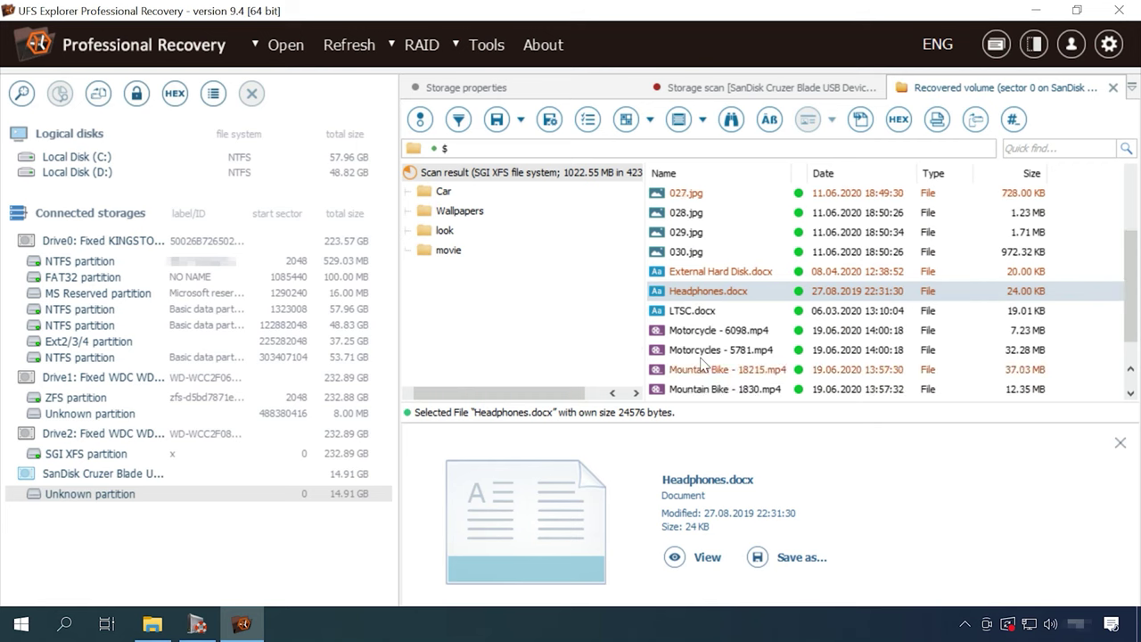
scroll(702, 361, "down", 1)
left_click(703, 350)
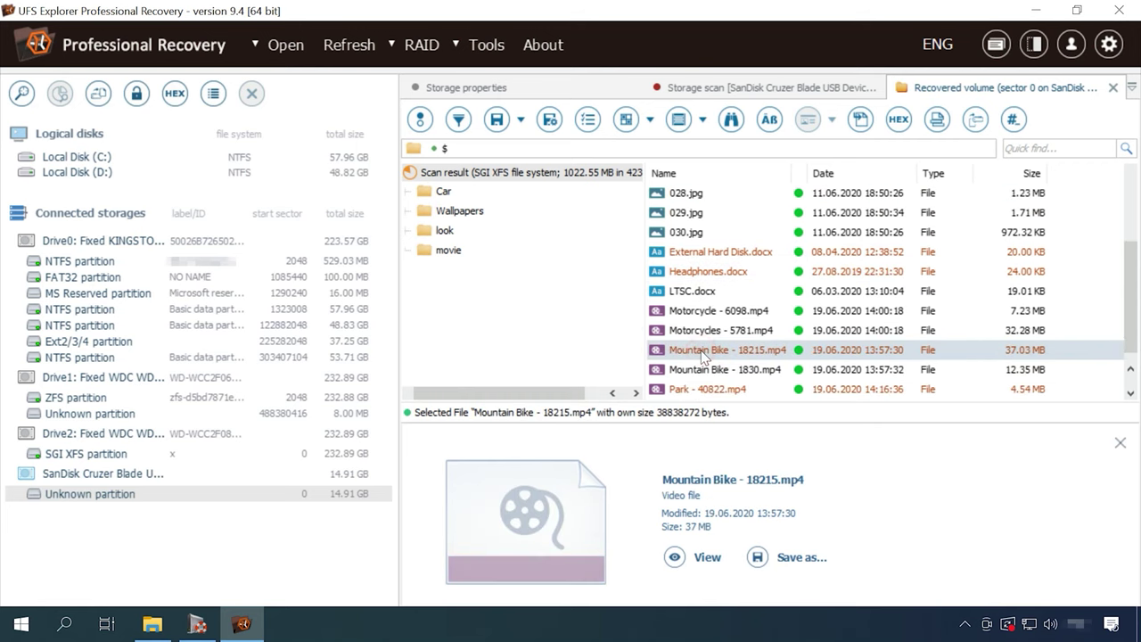
scroll(704, 357, "down", 1)
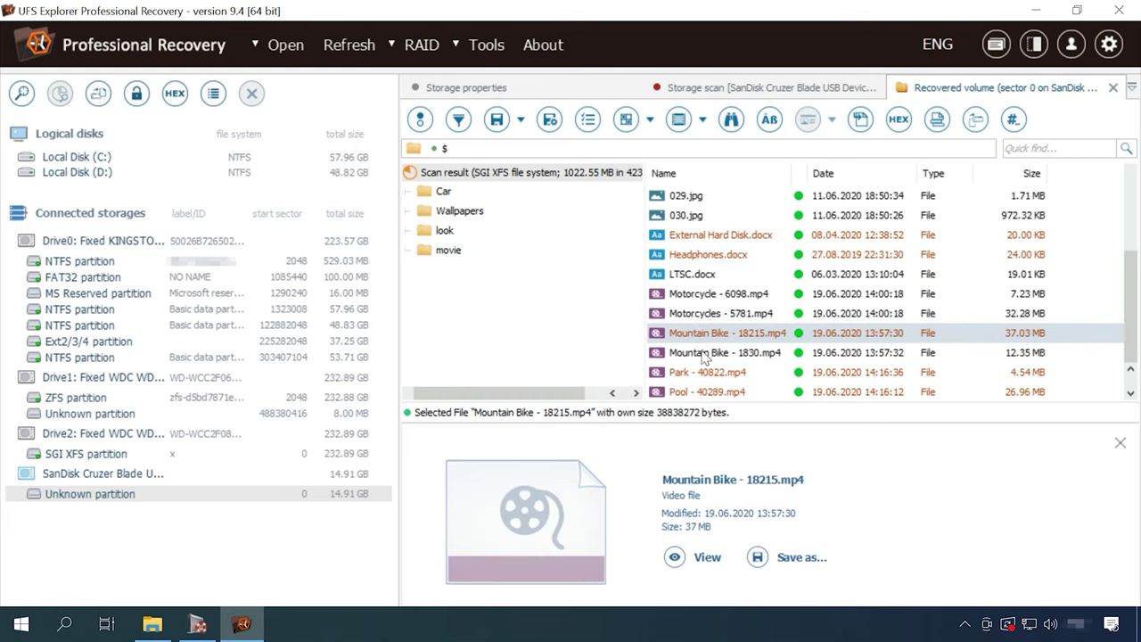
left_click(700, 558)
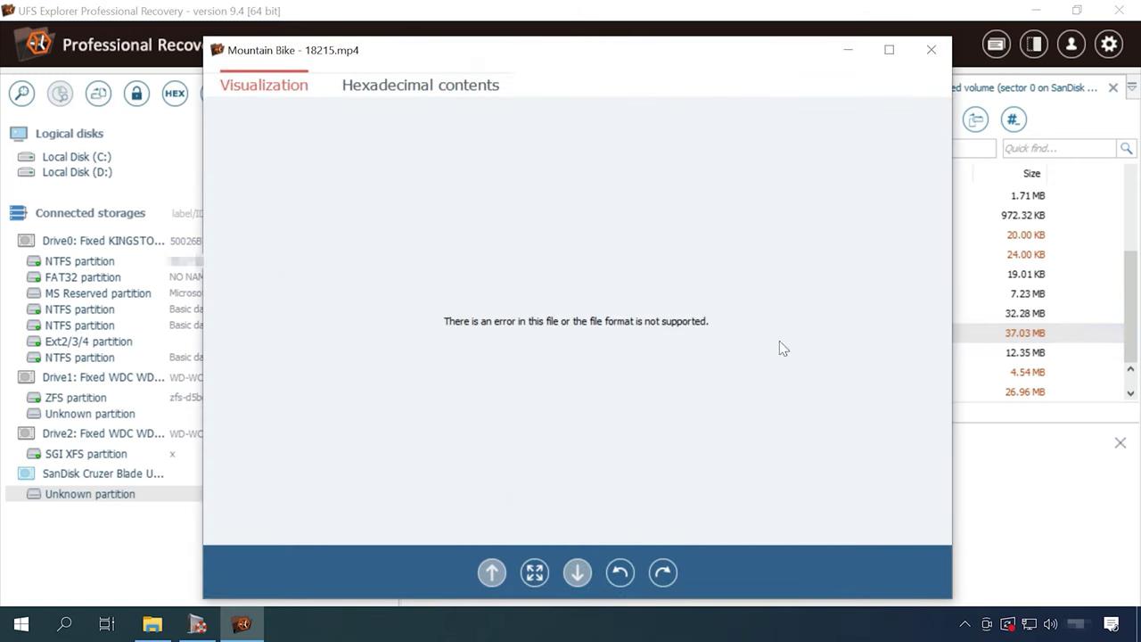
left_click(932, 51)
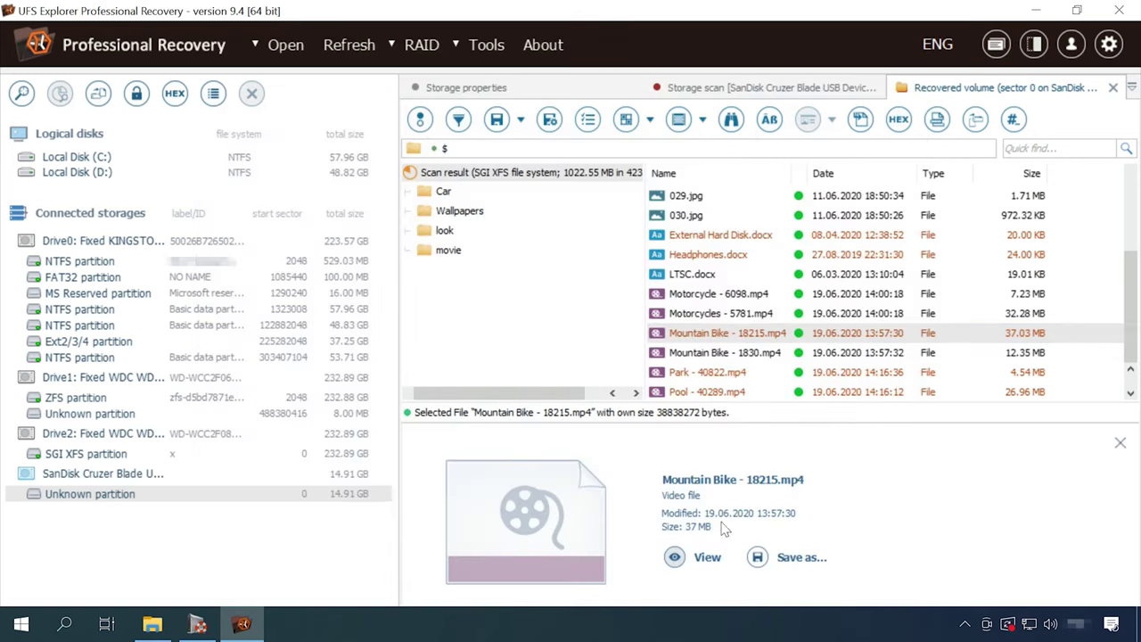
left_click(709, 373)
left_click(705, 389)
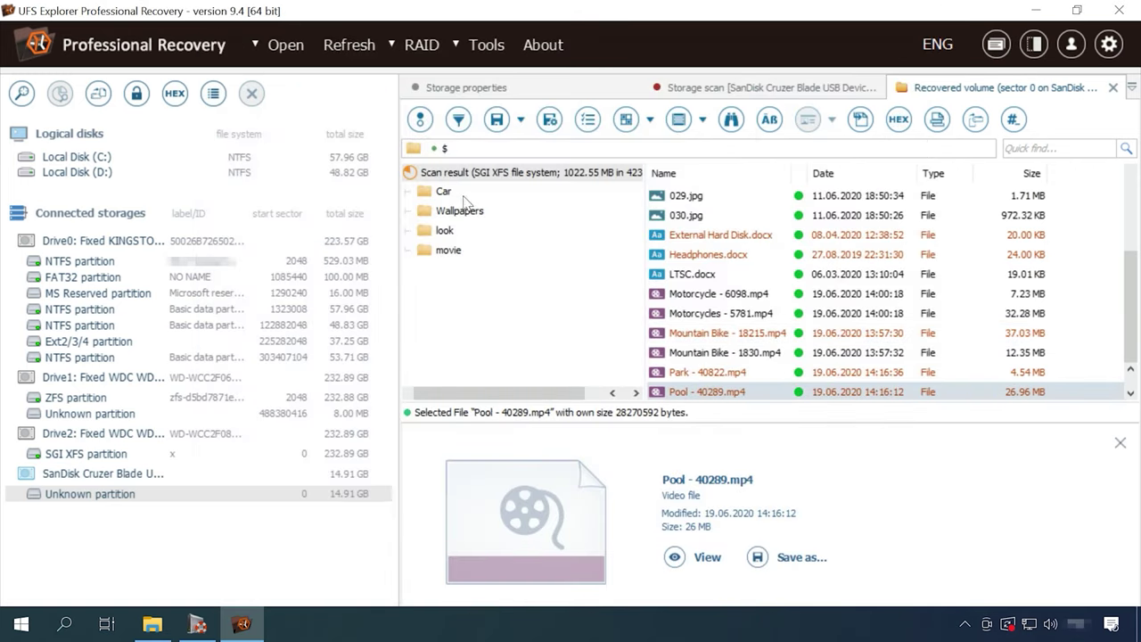
- Check the Car folder by previewing 011.jpg, 012.jpg and 013.jpg
left_click(446, 191)
scroll(785, 348, "down", 2)
left_click(696, 349)
left_click(694, 369)
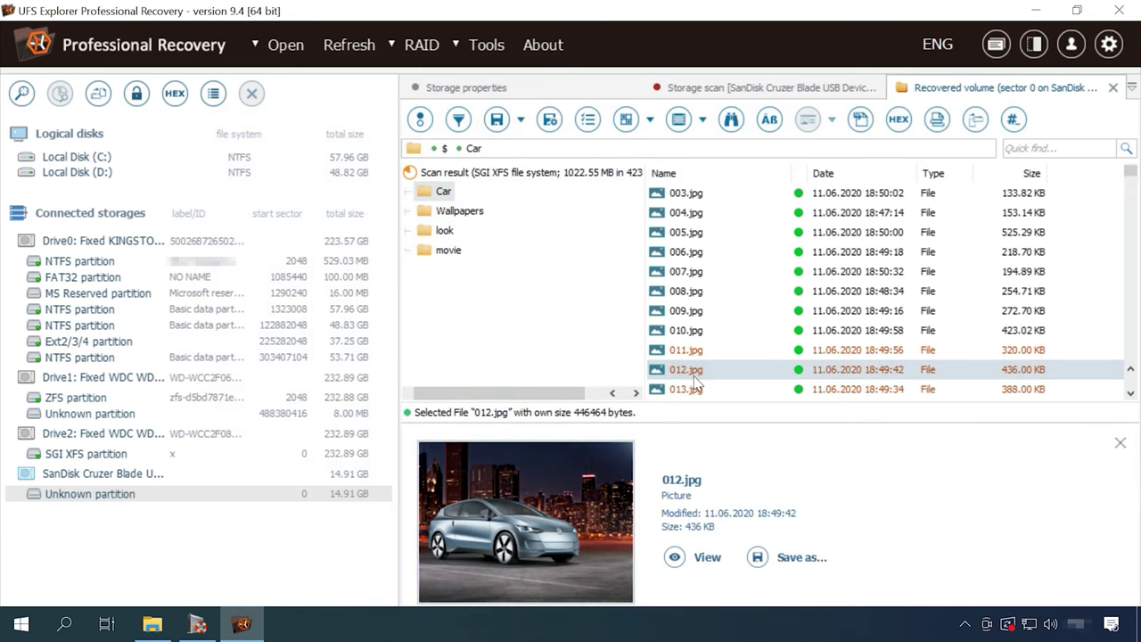
left_click(694, 388)
scroll(713, 357, "up", 3)
- Check the Wallpapers folder by previewing pic1.jpg and pic10.jpg
left_click(459, 211)
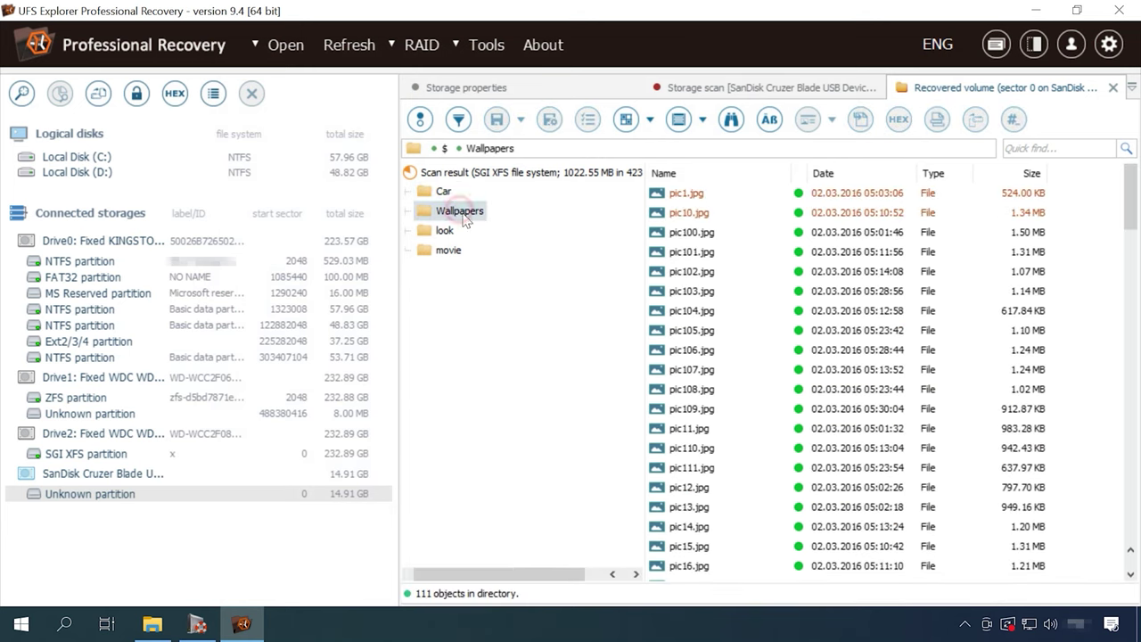
left_click(693, 193)
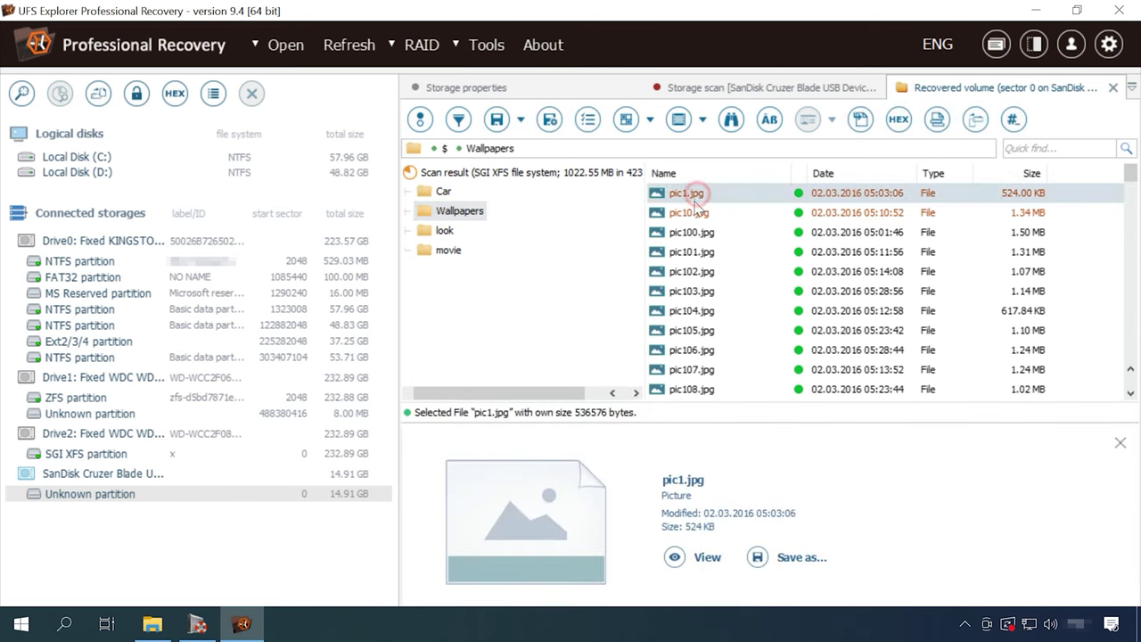
left_click(685, 211)
left_click(444, 149)
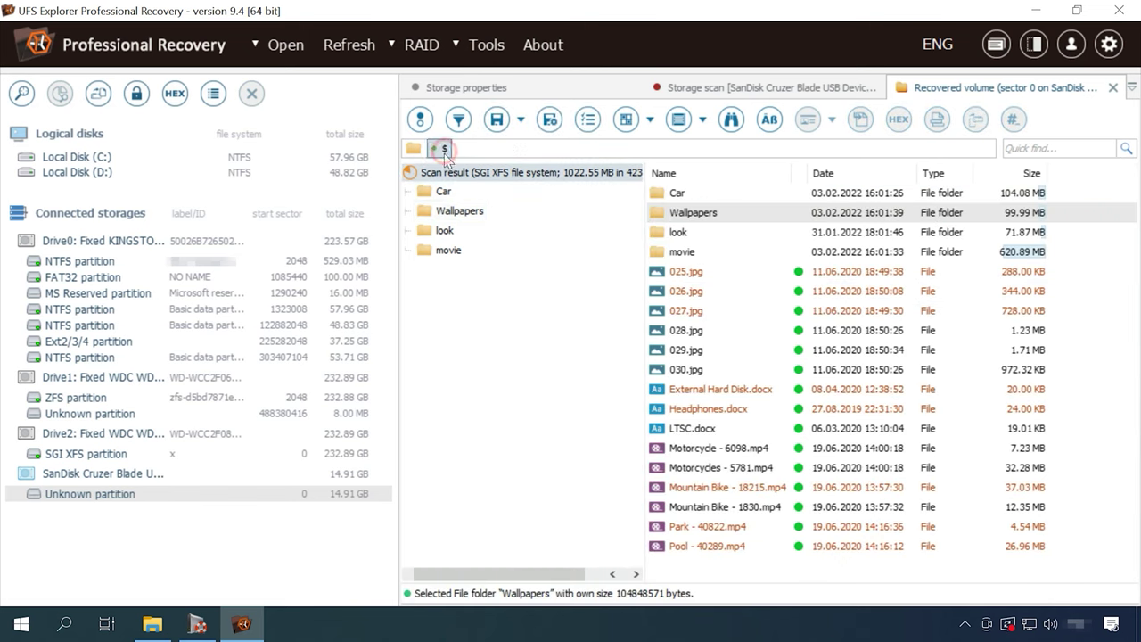
left_click(455, 212)
- Preview image71.jpg in the look folder, then Baton Twirling - 31236.mp4 in the movie folder
left_click(444, 232)
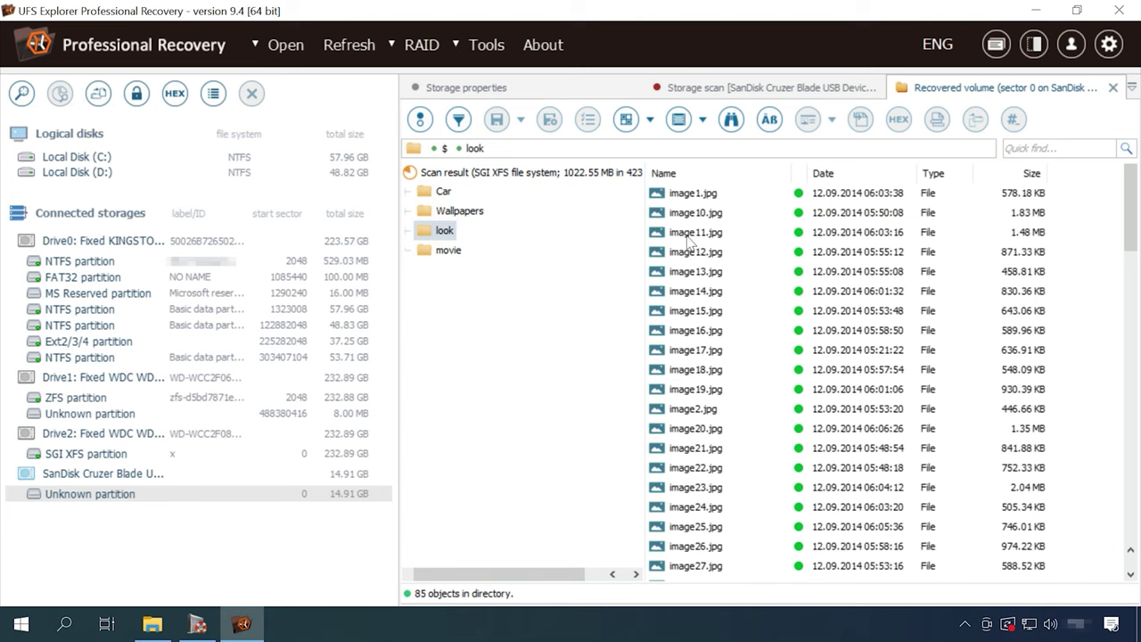
left_click_drag(1131, 200, 1077, 522)
left_click(700, 258)
left_click(448, 250)
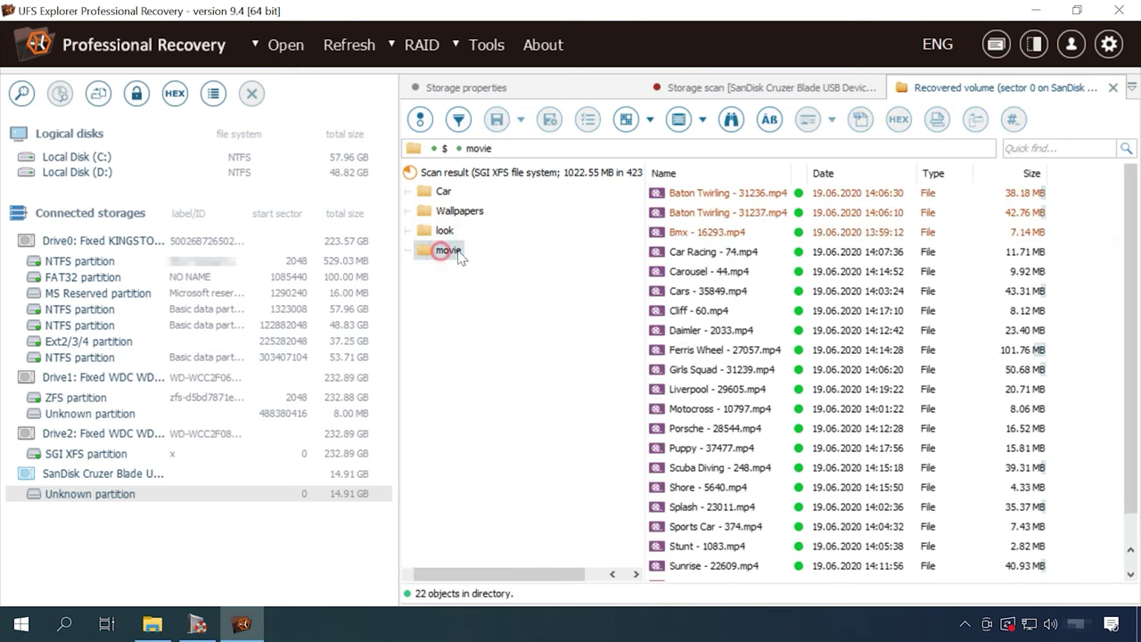
left_click(728, 193)
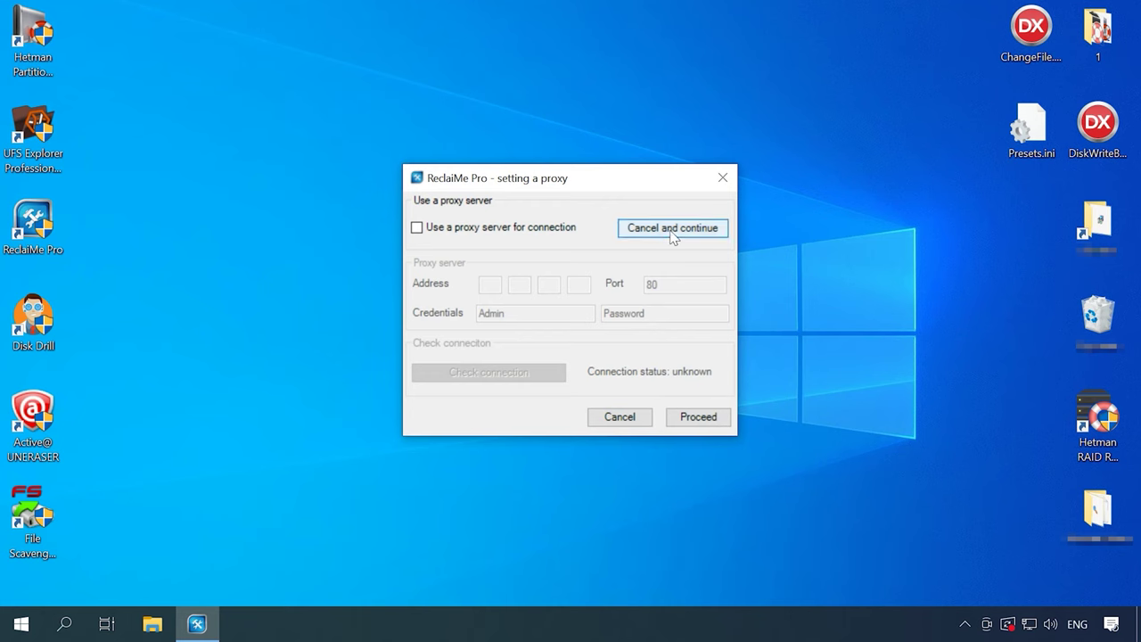
- Skip proxy setup and choose the SanDisk Cruzer Blade disk image for scanning
left_click(673, 229)
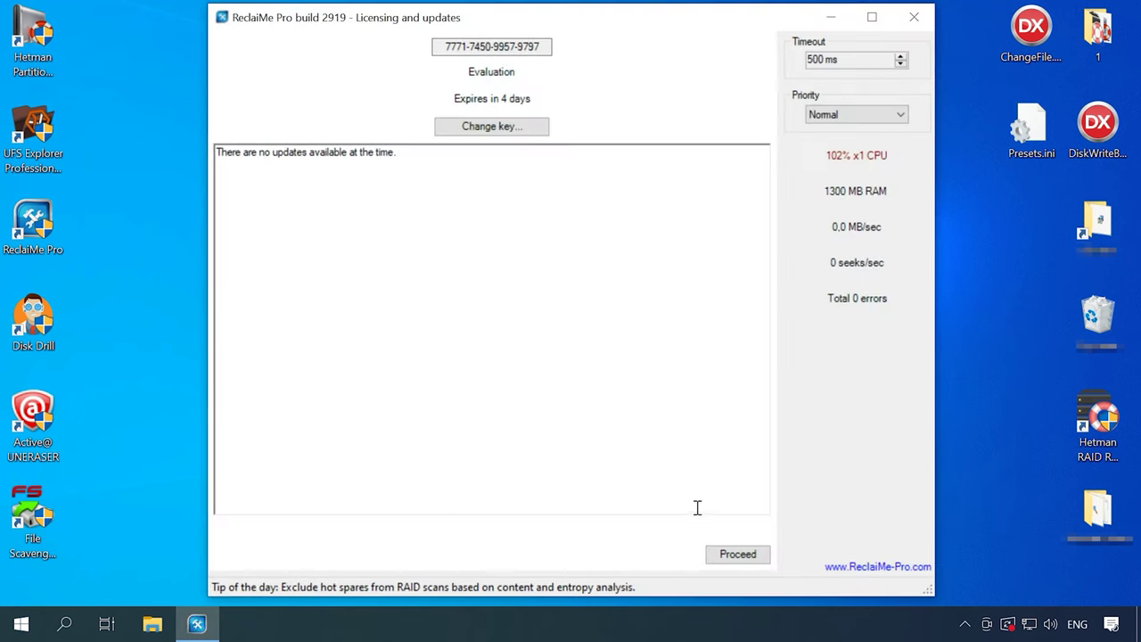
left_click(738, 554)
left_click(872, 17)
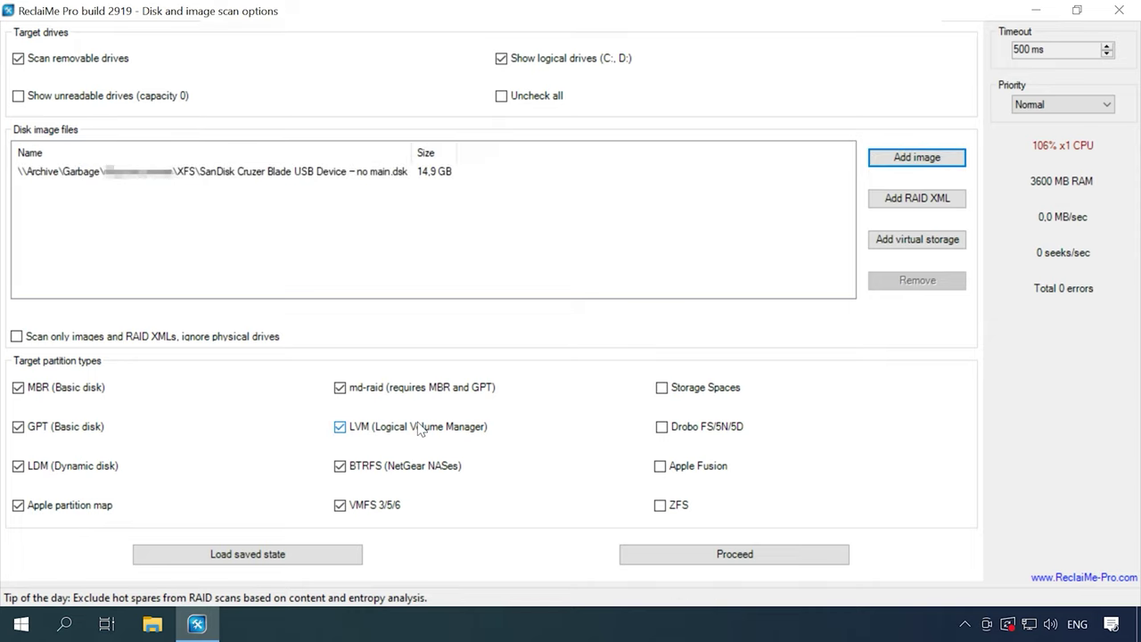
left_click(729, 559)
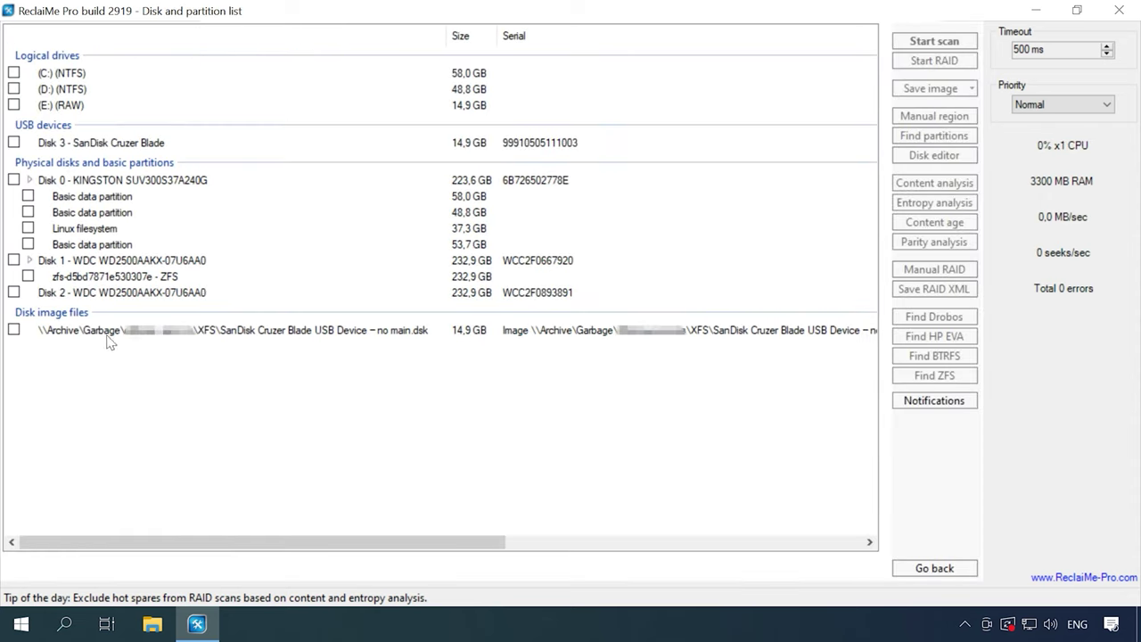
left_click(13, 330)
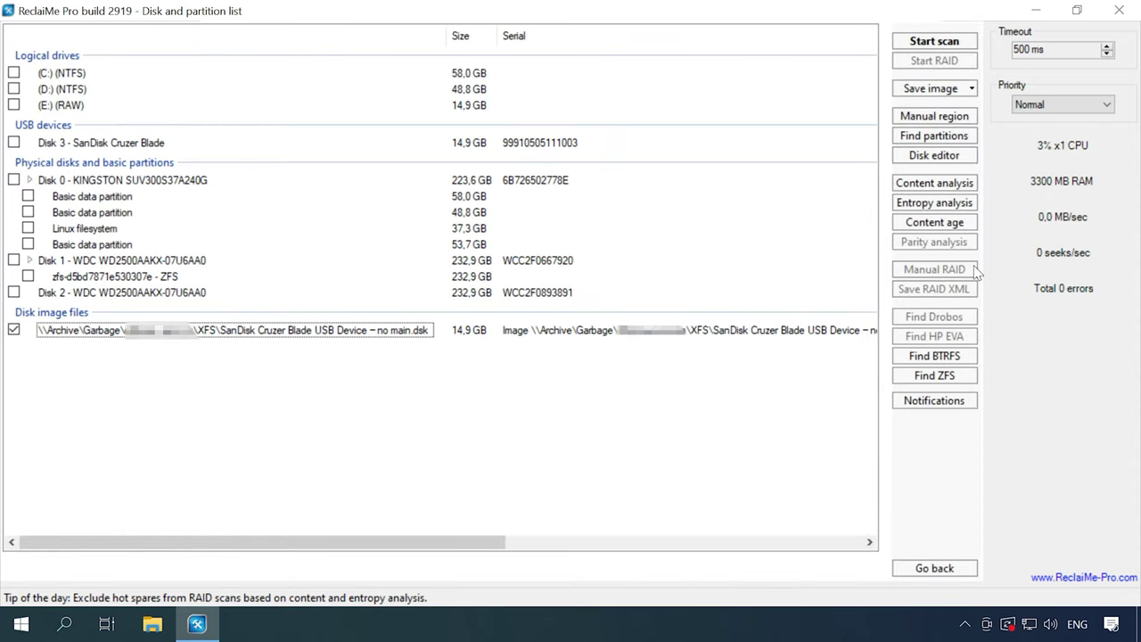
- Turn off raw file carving and limit the filesystem scan to XFS
left_click(935, 43)
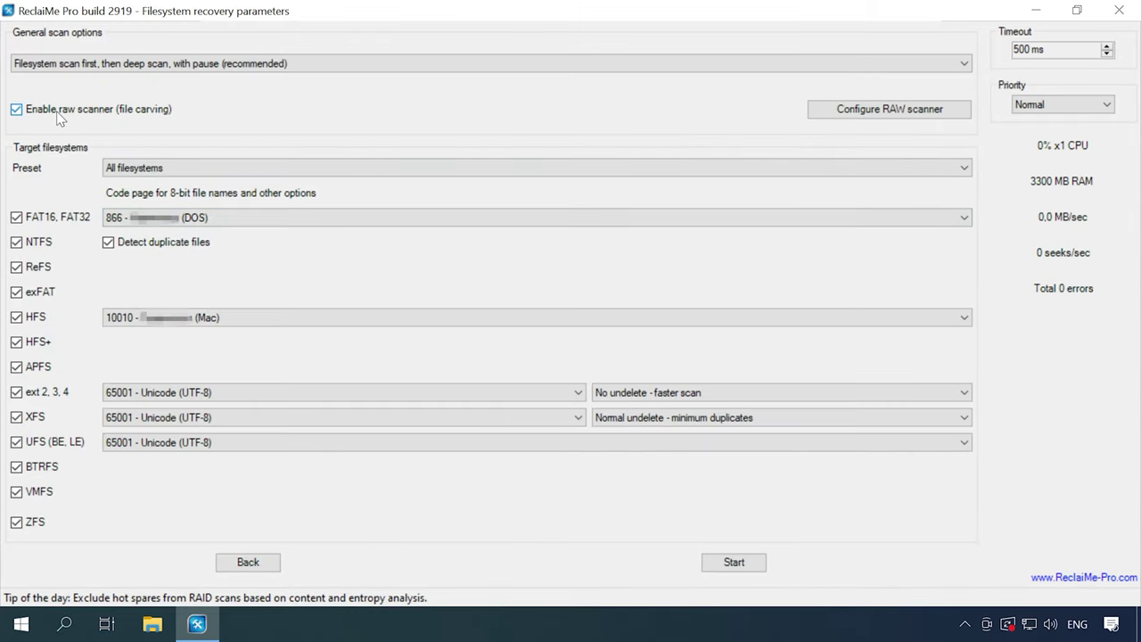
left_click(16, 109)
left_click(16, 317)
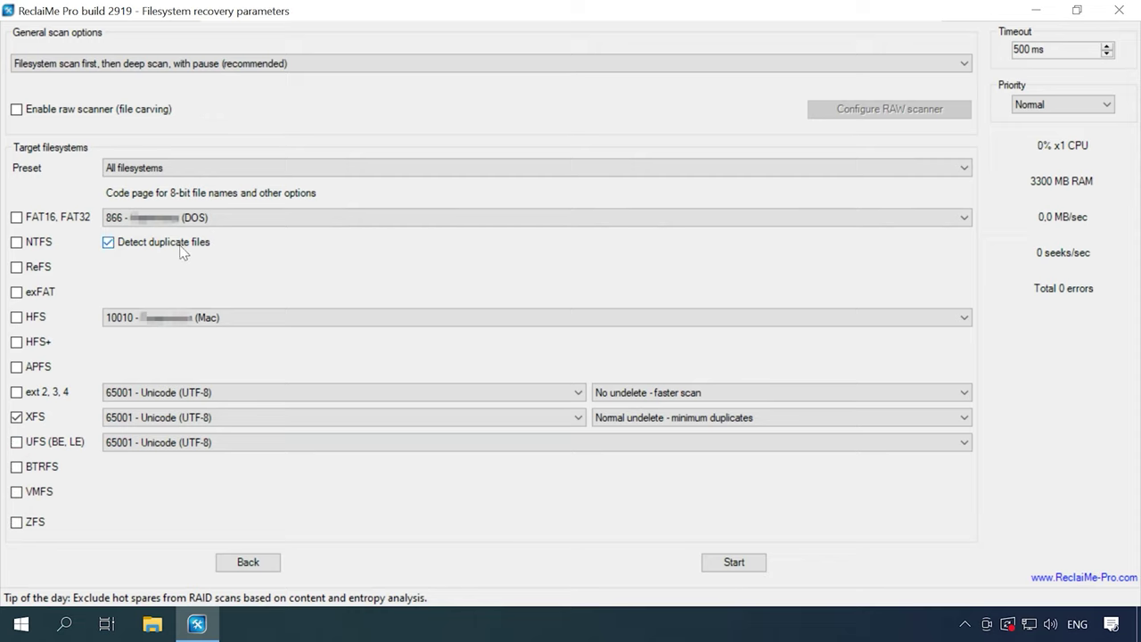
- Start the XFS scan and preview 026.jpg, 027.jpg and the three recovered docx files
left_click(735, 566)
left_click(355, 71)
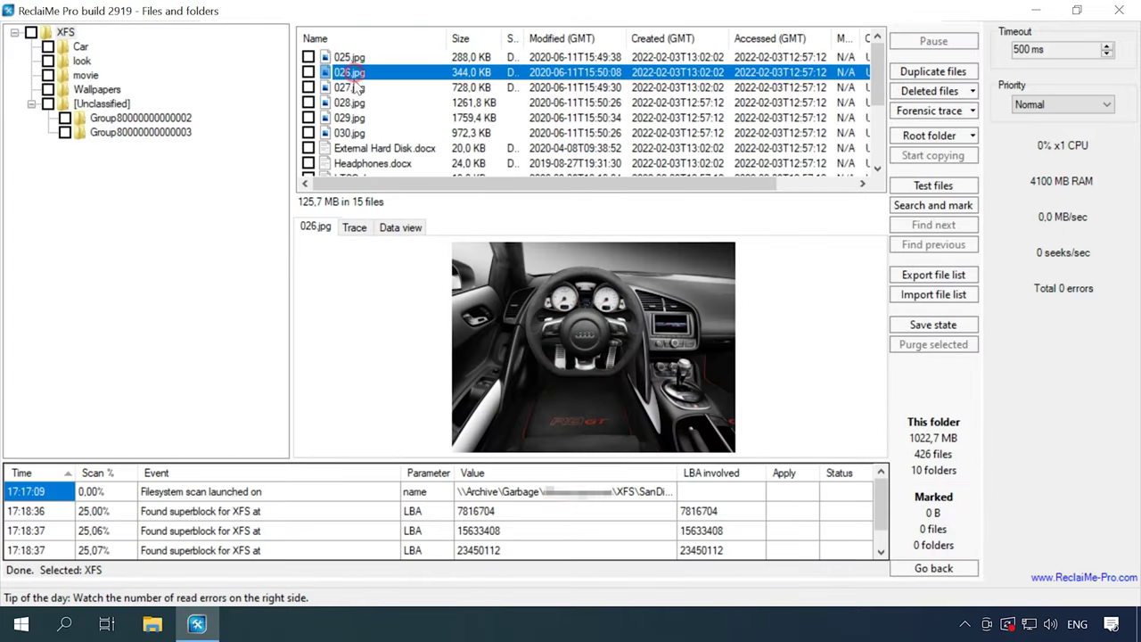
left_click(354, 87)
scroll(370, 120, "down", 1)
left_click(366, 103)
left_click(366, 118)
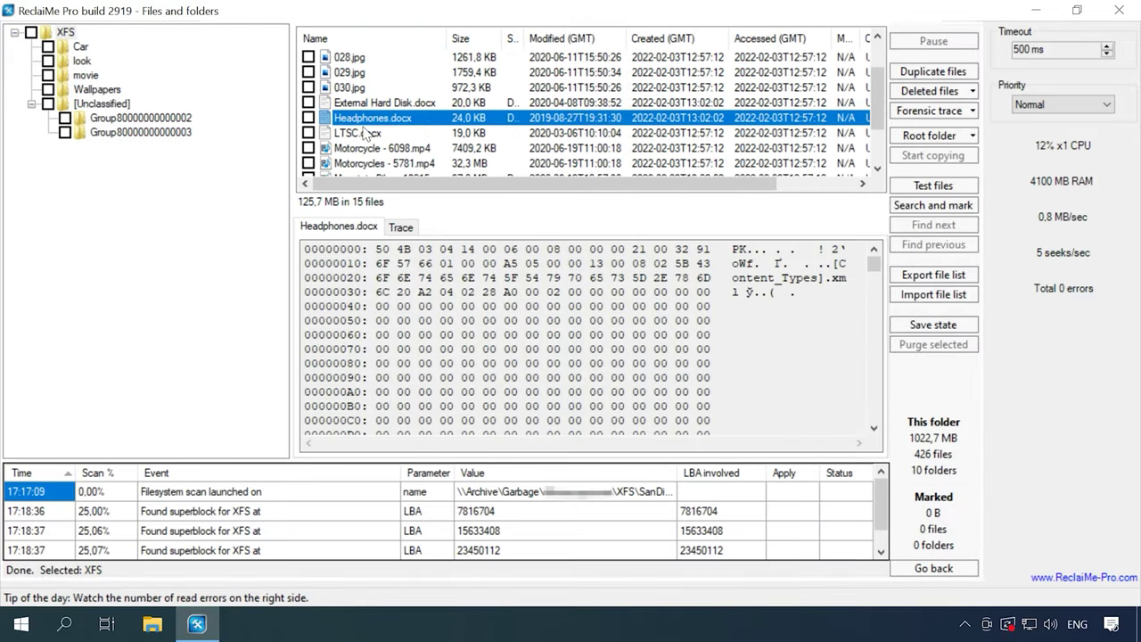
left_click(365, 133)
- Preview the Motorcycle, Pool, Park and Mountain Bike recovered videos
scroll(364, 139, "down", 1)
left_click(363, 102)
scroll(362, 111, "down", 1)
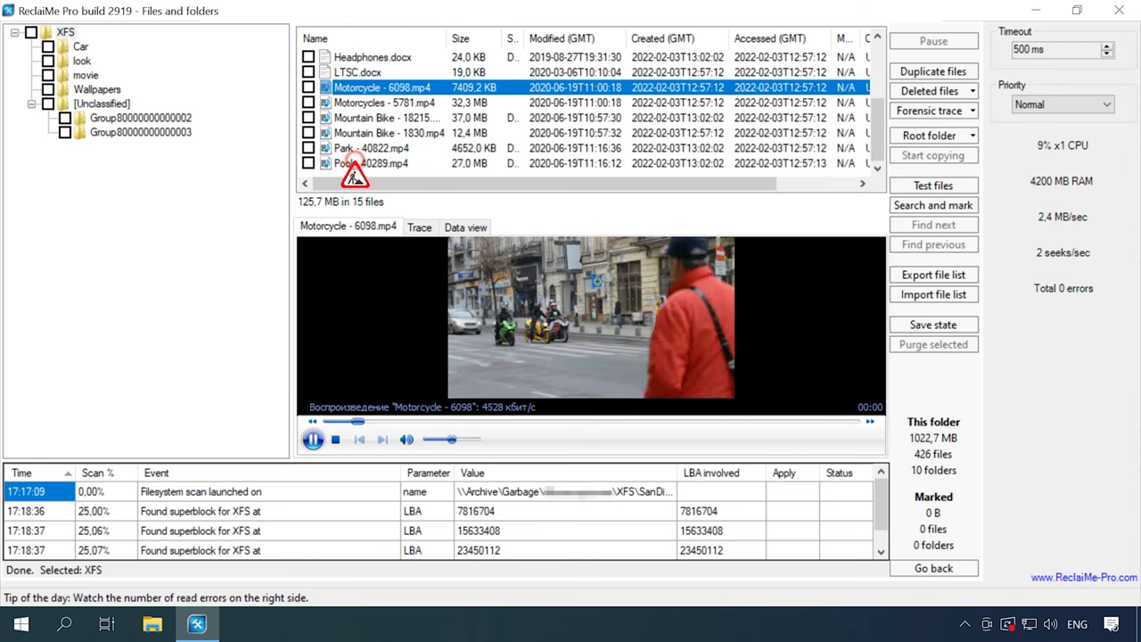
left_click(357, 163)
left_click(357, 148)
left_click(356, 132)
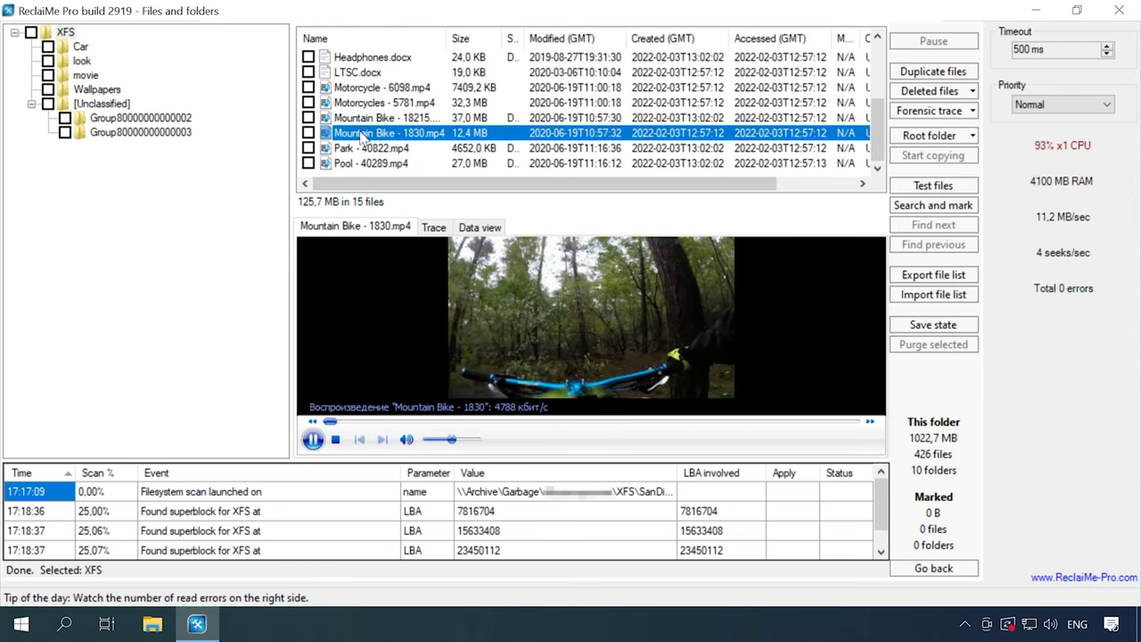
- Preview the Car folder pictures 001, 002, 011–015 and 020.jpg
left_click(82, 46)
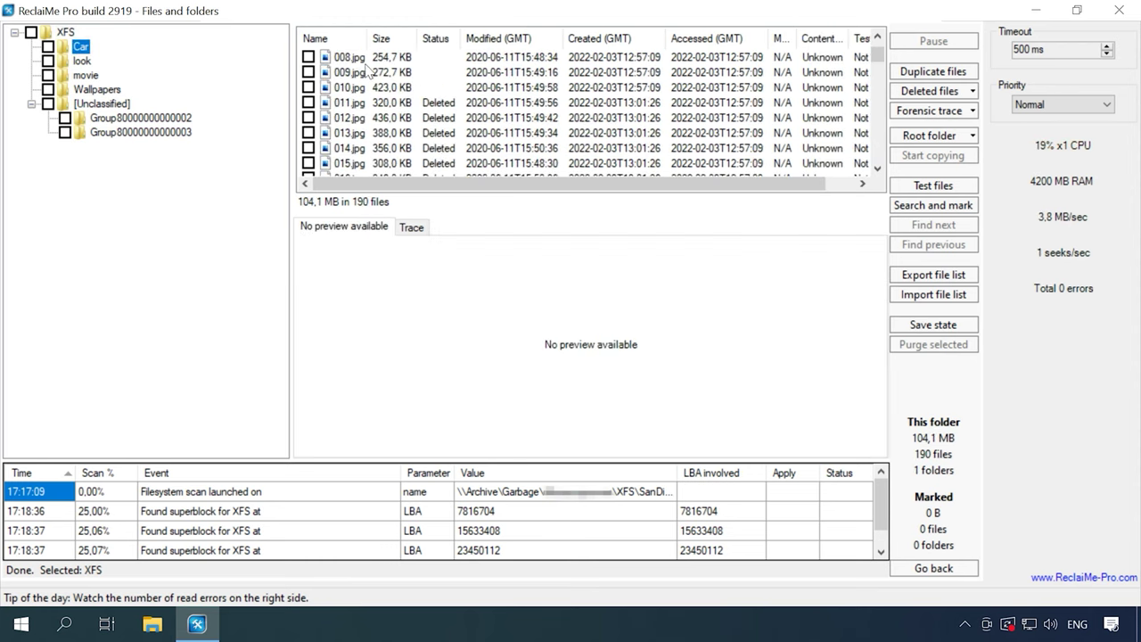
scroll(366, 72, "up", 3)
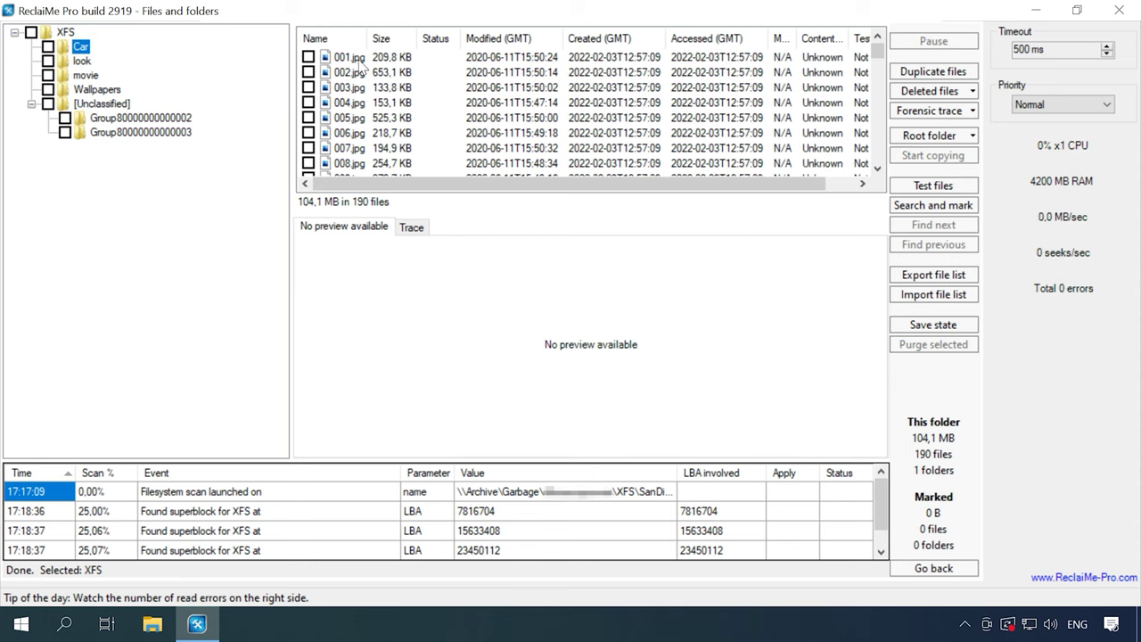
left_click(361, 58)
left_click(358, 74)
scroll(355, 118, "down", 3)
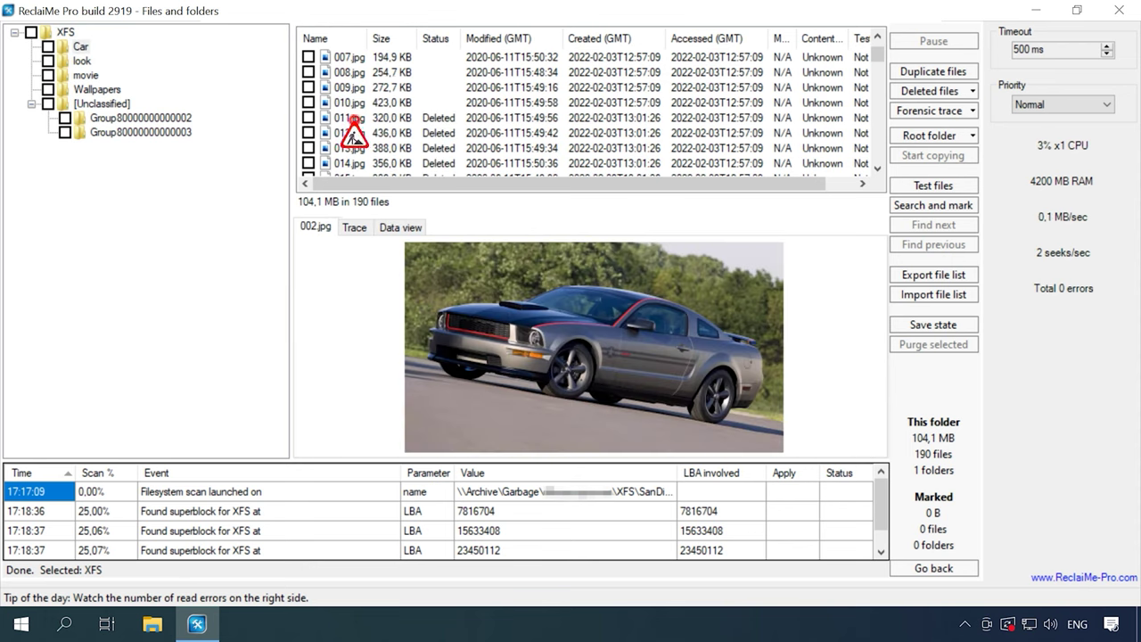
left_click(355, 73)
left_click(355, 87)
left_click(355, 102)
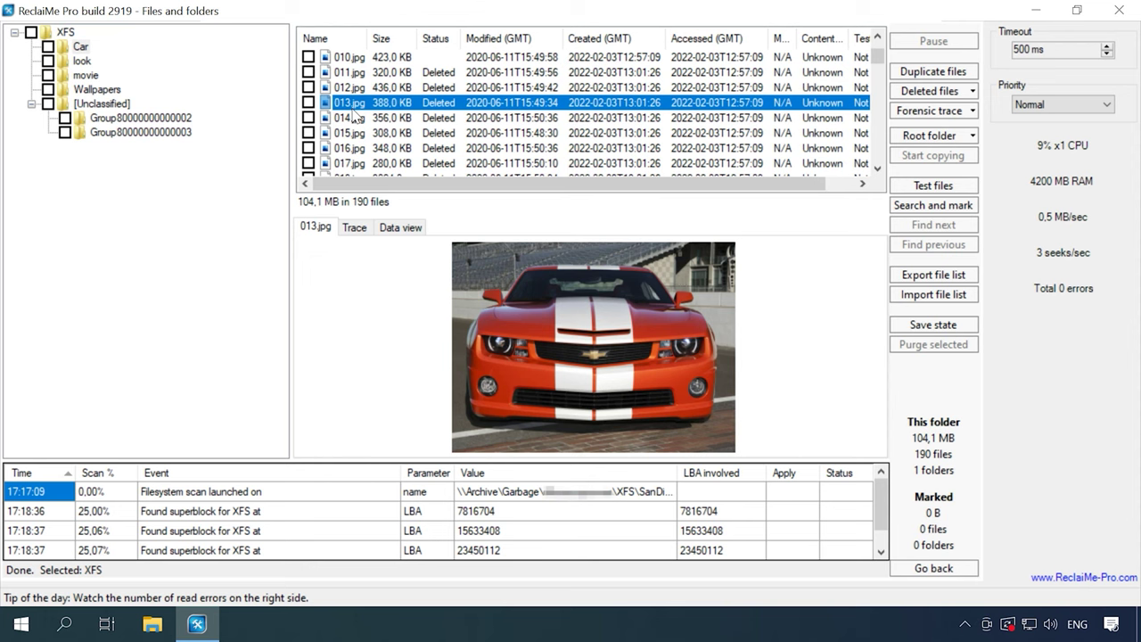
left_click(357, 117)
left_click(352, 133)
scroll(352, 133, "down", 3)
left_click(351, 148)
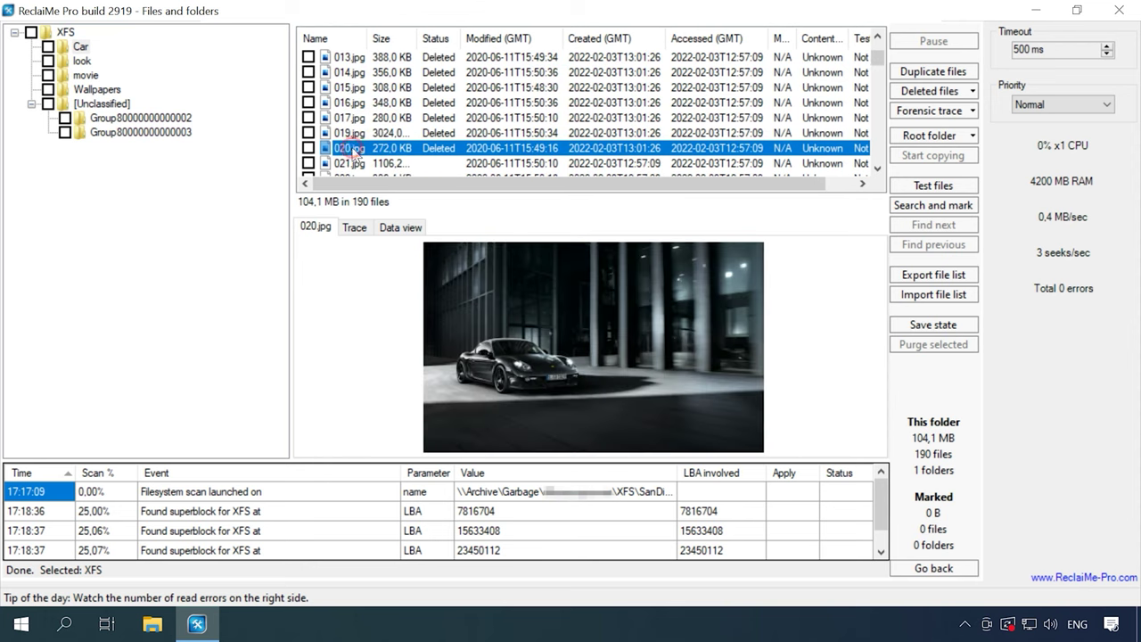
- Preview image20.jpg in the look folder
left_click(82, 61)
left_click(362, 57)
scroll(368, 100, "down", 7)
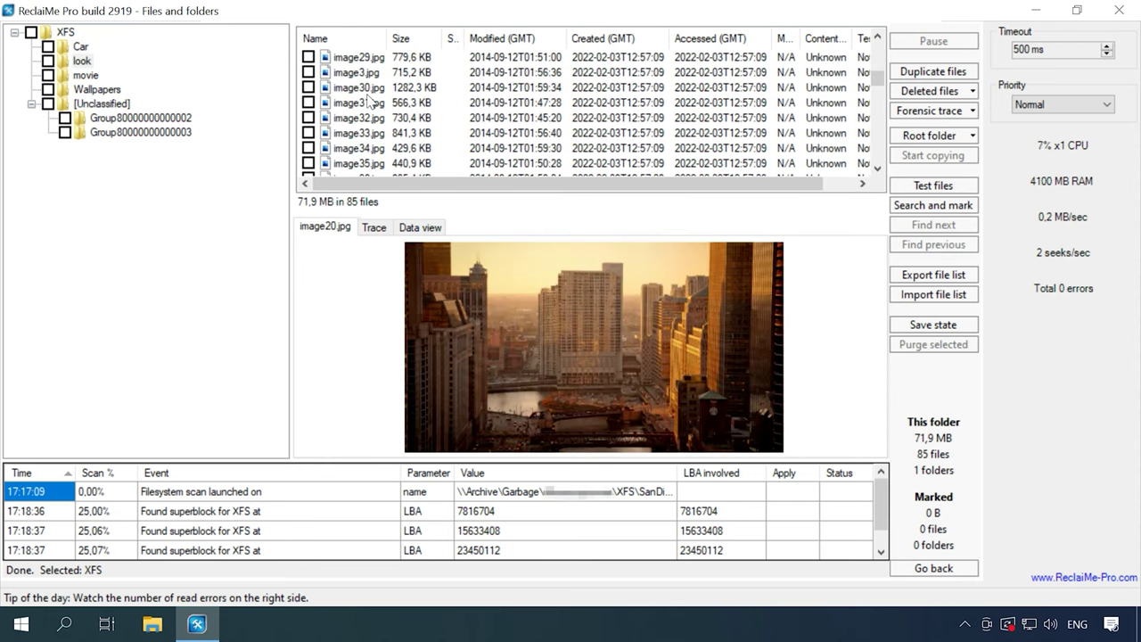
scroll(369, 100, "up", 8)
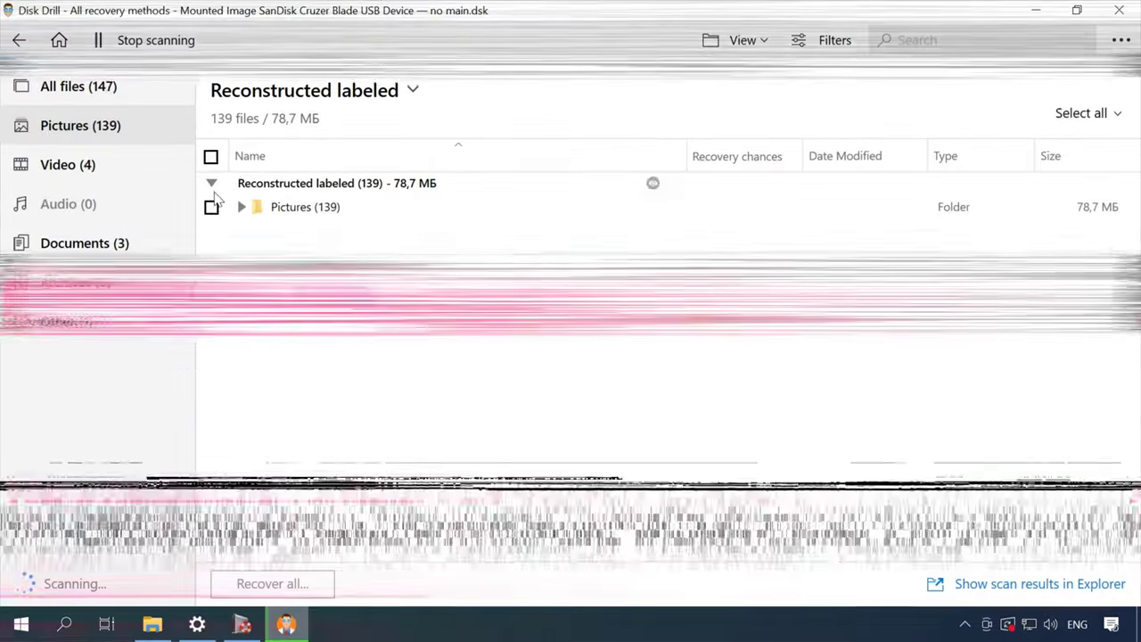
- Expand the jpg folder to view the 2011 Chevrolet Volt picture, then show all found files
left_click(252, 231)
left_click(332, 256)
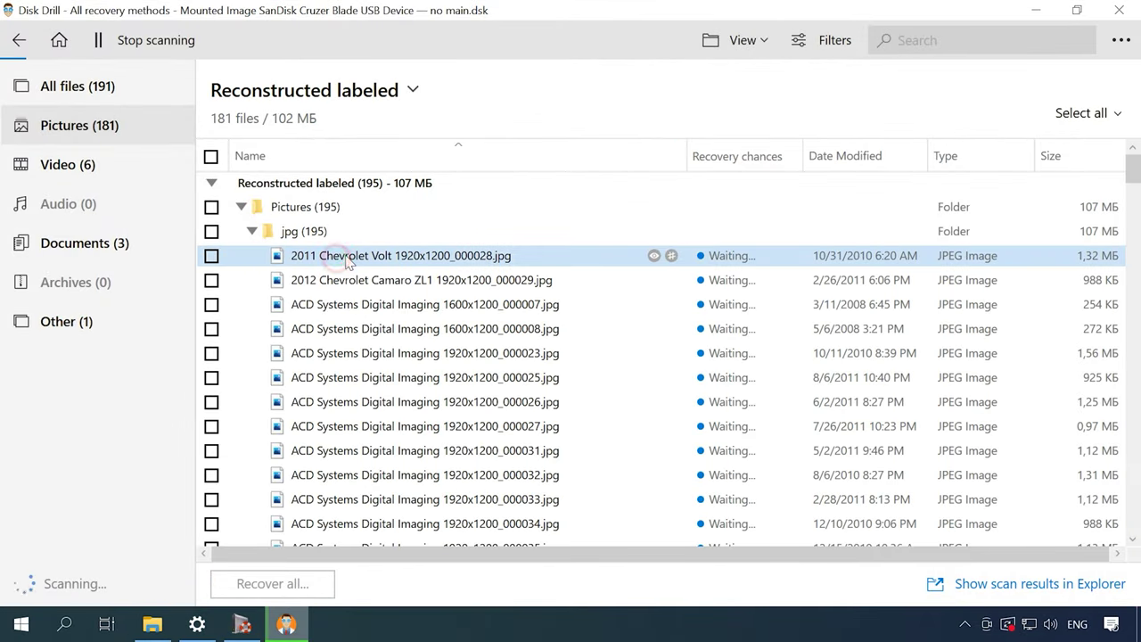
left_click(211, 183)
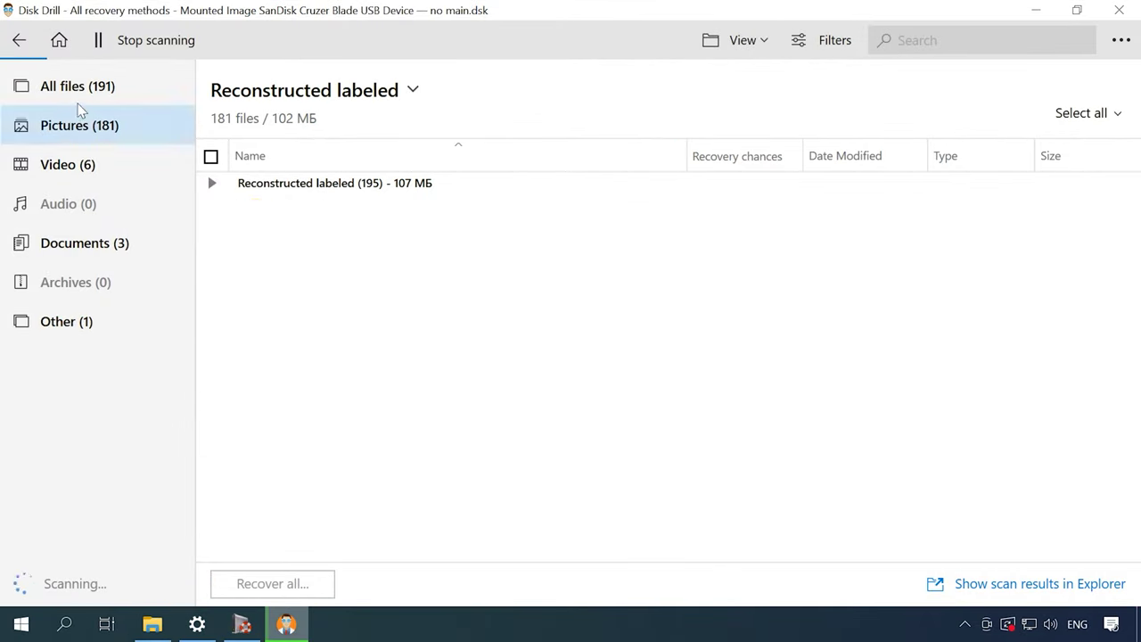
left_click(79, 85)
- Expand Reconstructed > Documents > docx and preview file000000.docx
left_click(211, 183)
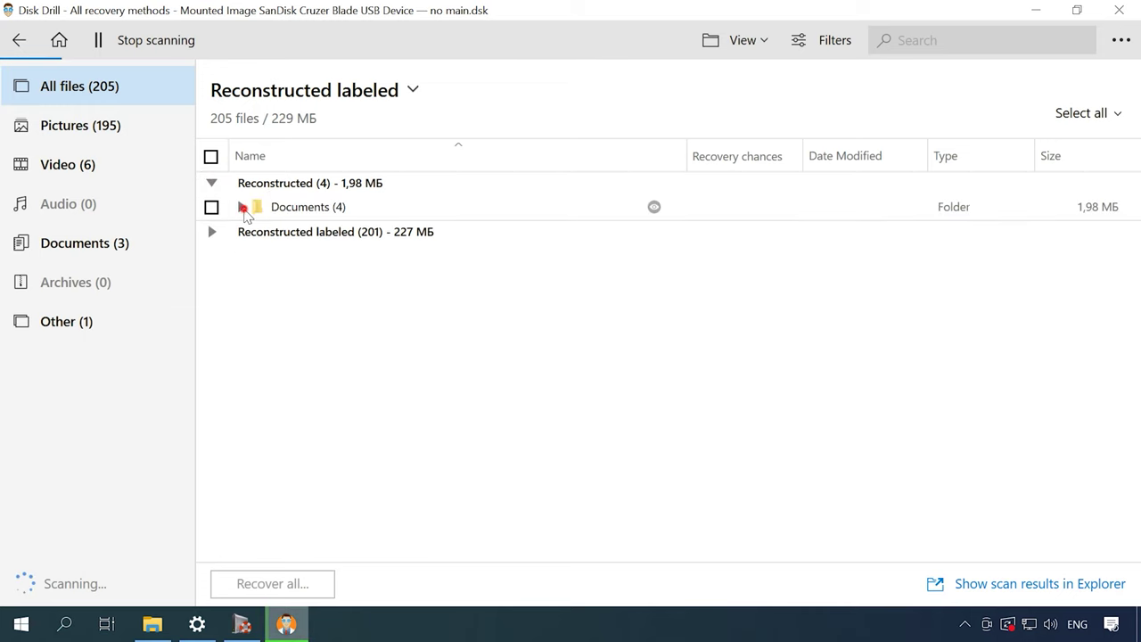
left_click(242, 207)
left_click(252, 231)
left_click(652, 256)
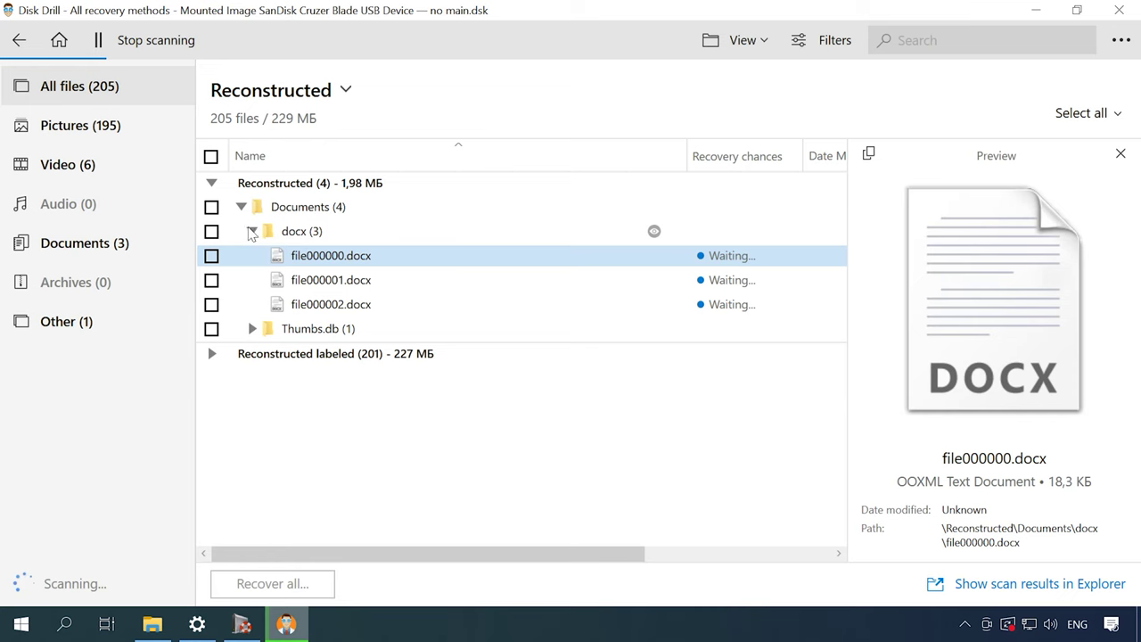
- Expand Reconstructed labeled > Pictures > jpg to inspect the recovered pictures
left_click(252, 231)
left_click(212, 280)
left_click(242, 304)
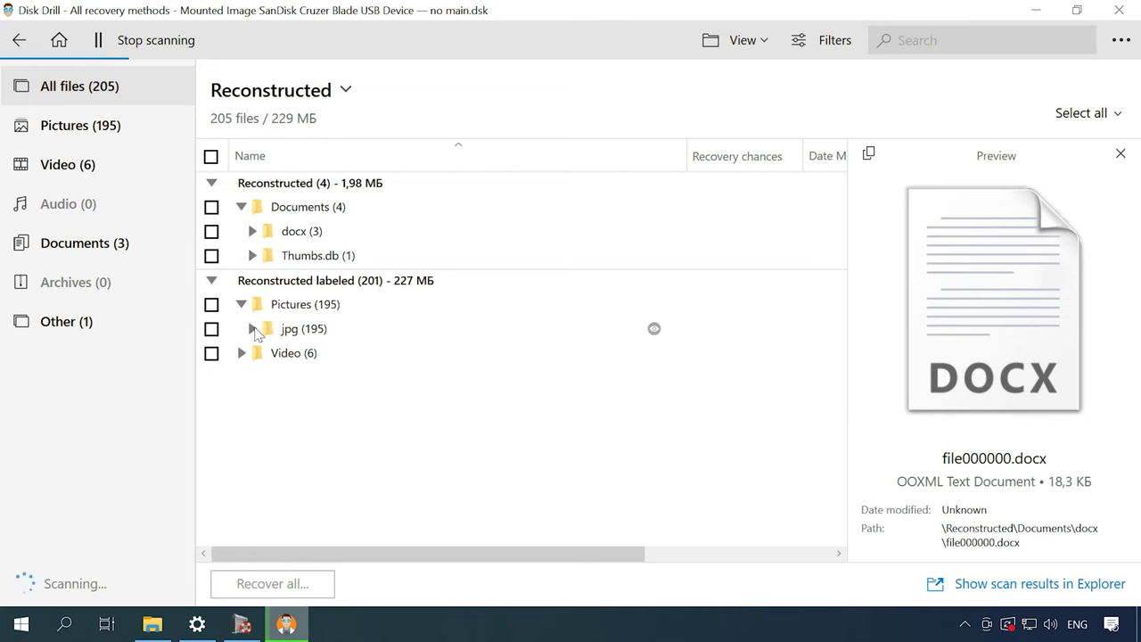
left_click(252, 330)
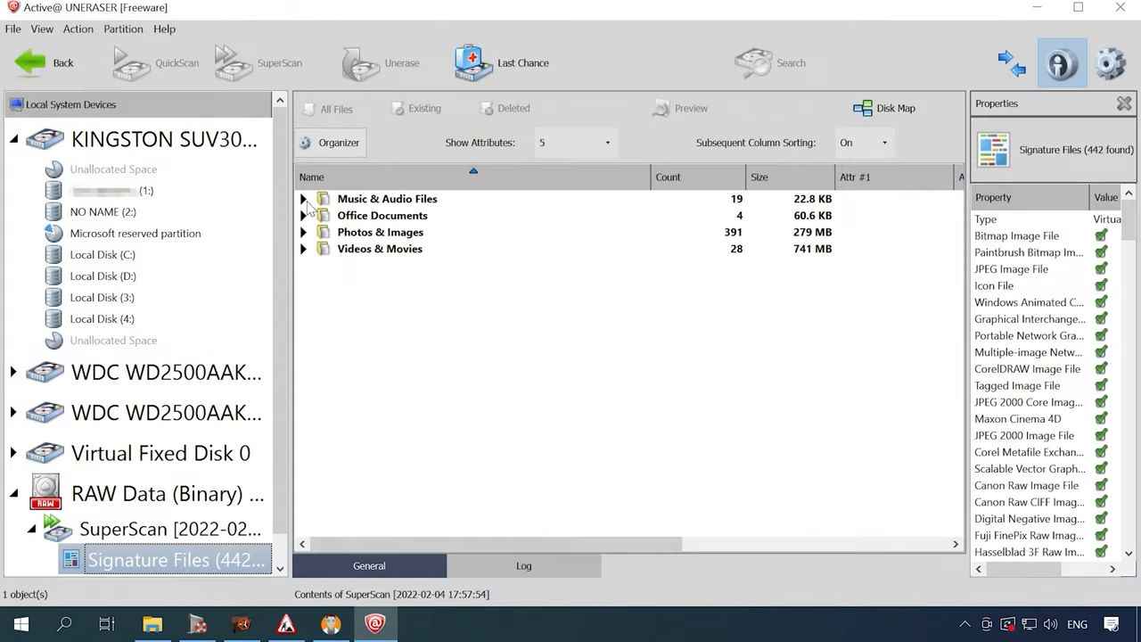
left_click(305, 199)
- Glance at the ac3 folder, then preview the found docx file under Office Documents
left_click(322, 215)
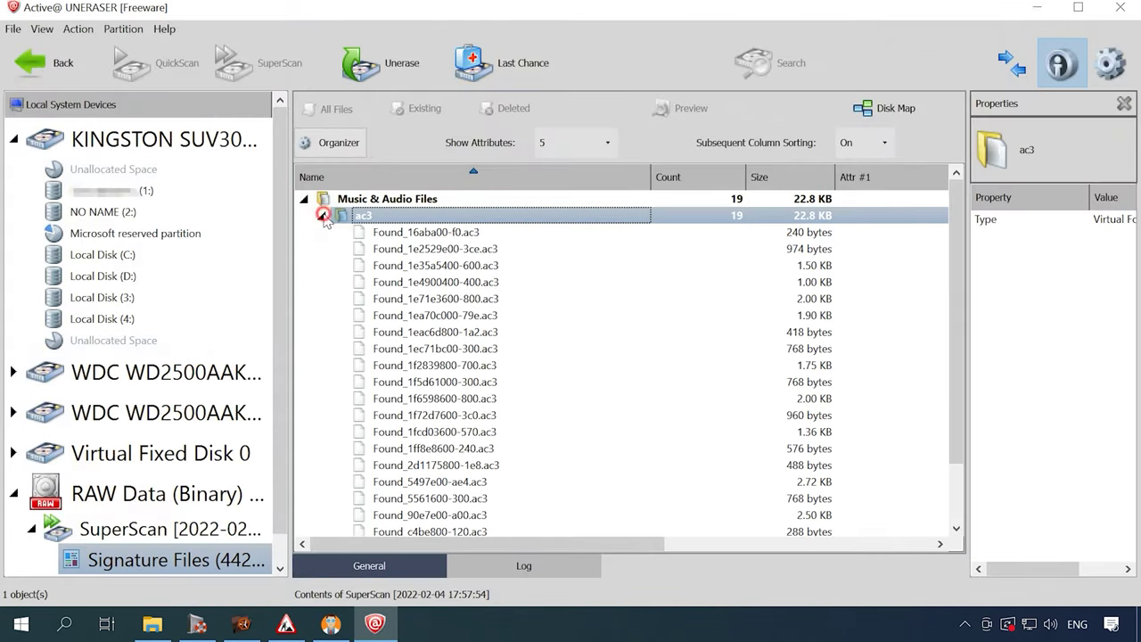
left_click(322, 216)
left_click(304, 232)
left_click(322, 248)
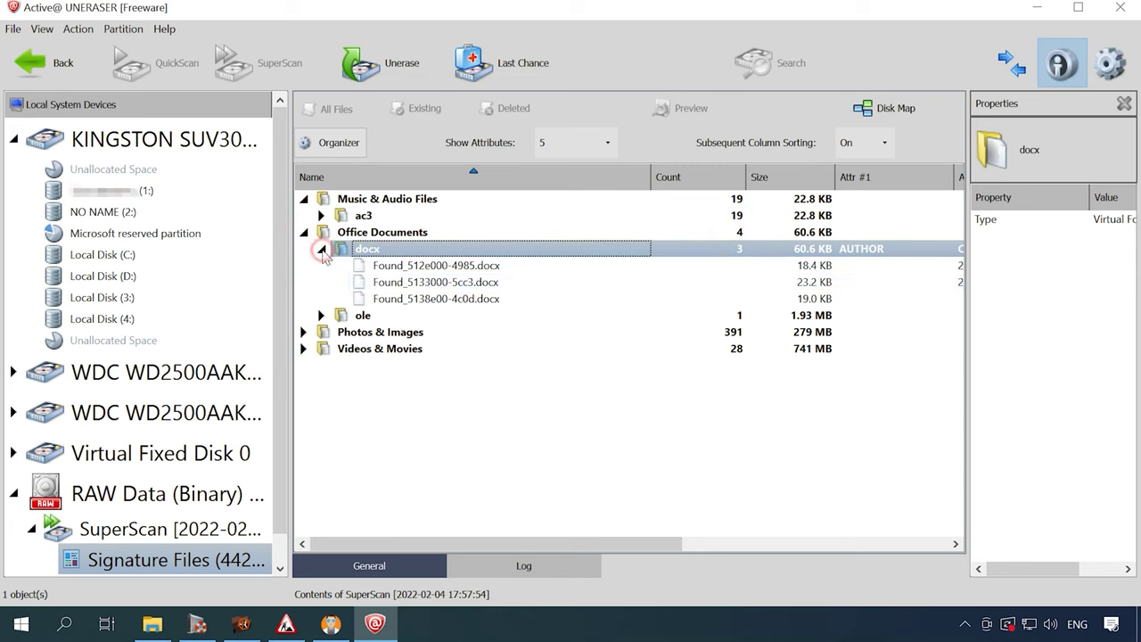
left_click(396, 266)
left_click(682, 109)
left_click(553, 86)
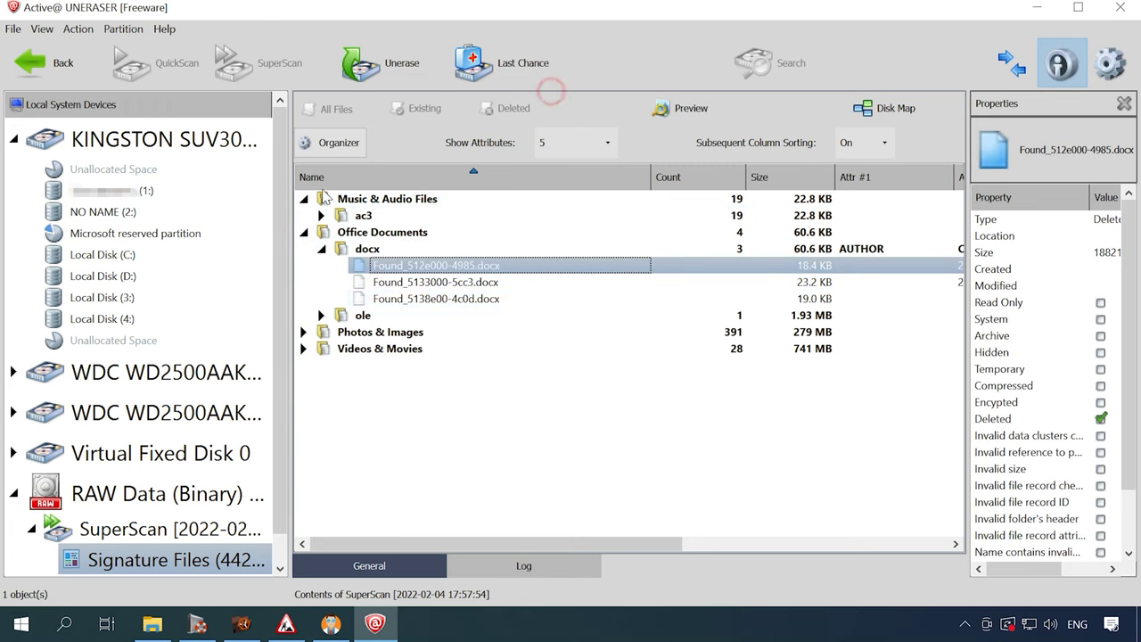
left_click(304, 232)
- Preview the first found jpg image under Photos & Images
left_click(304, 249)
left_click(322, 266)
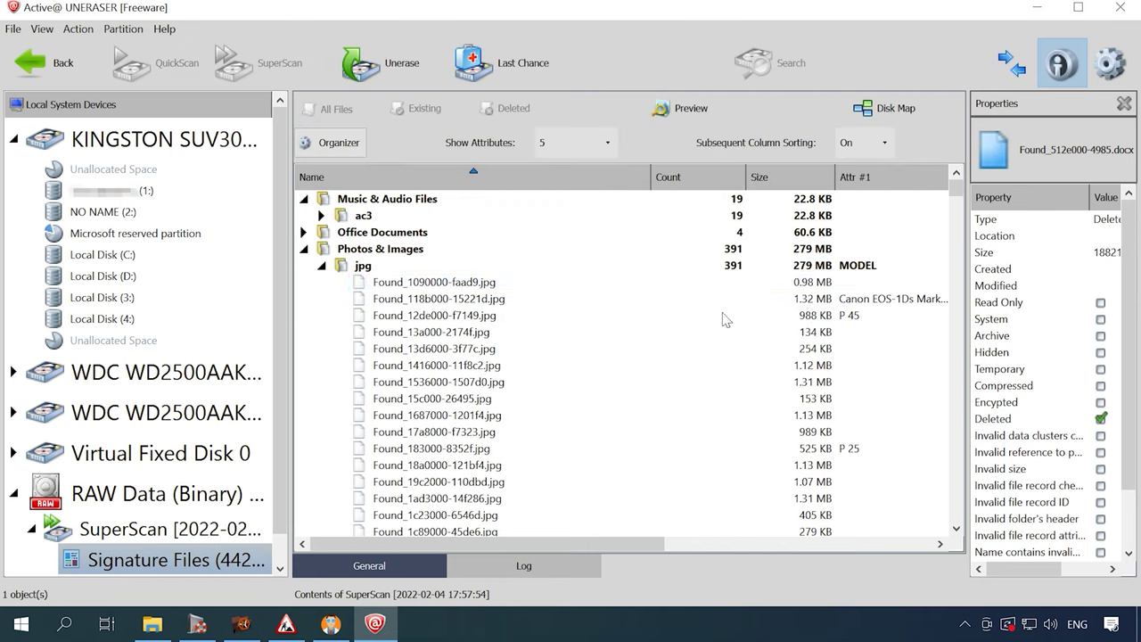
left_click(428, 282)
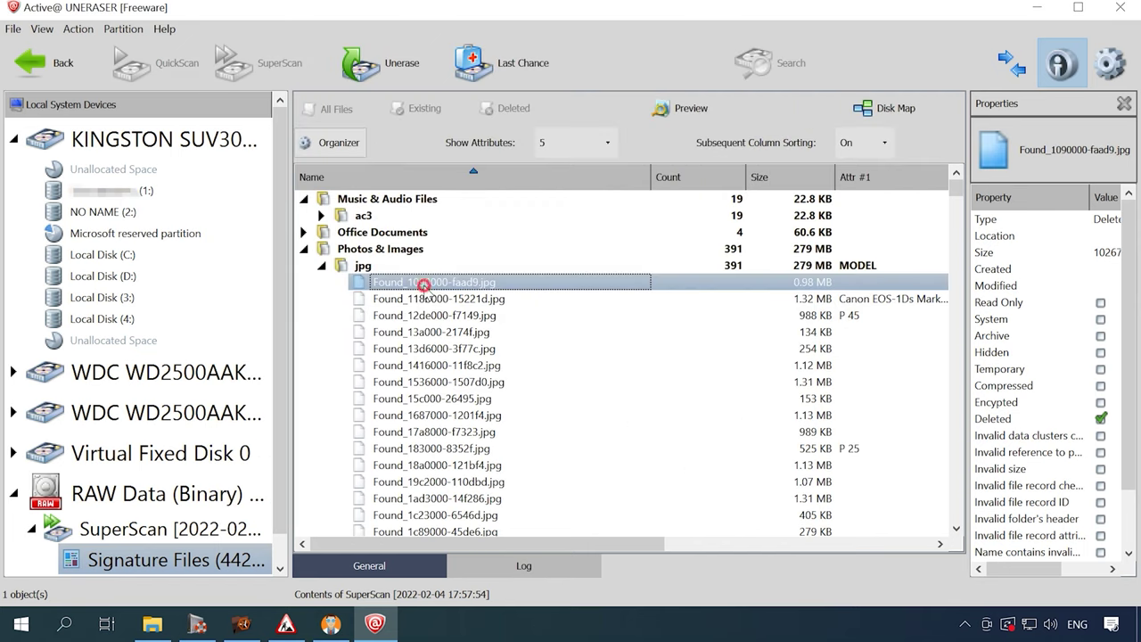
left_click(682, 108)
left_click(557, 86)
scroll(464, 375, "down", 5)
scroll(463, 374, "up", 5)
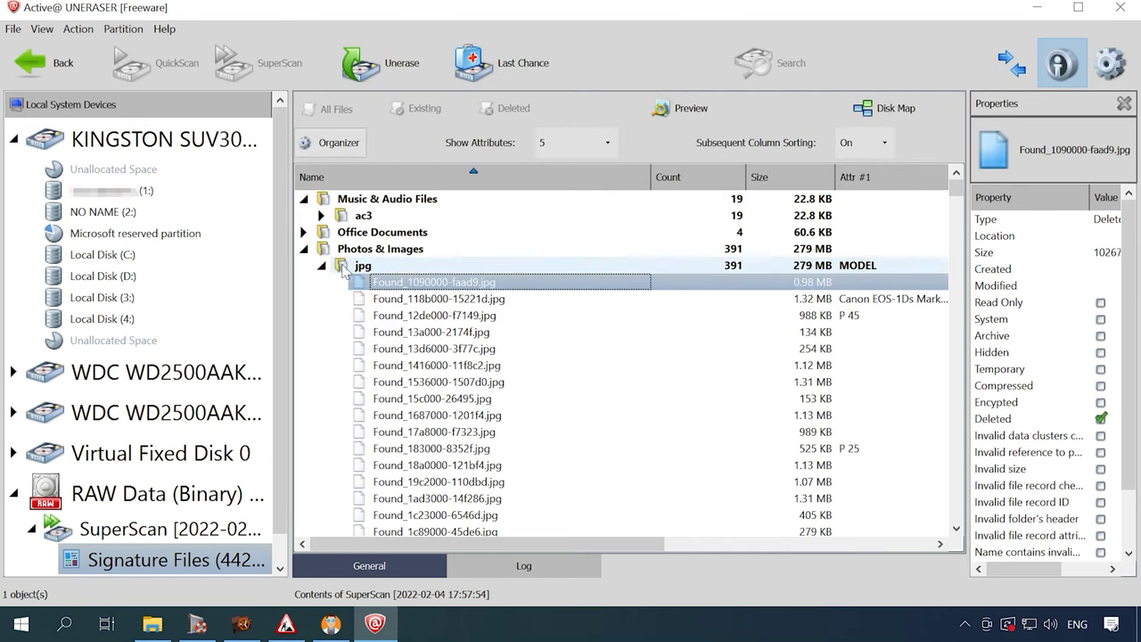
left_click(321, 266)
- Try the 50.7 MB mp4, dismiss the size warning, and preview the 7.43 MB mp4 instead
left_click(305, 282)
left_click(322, 298)
left_click(473, 317)
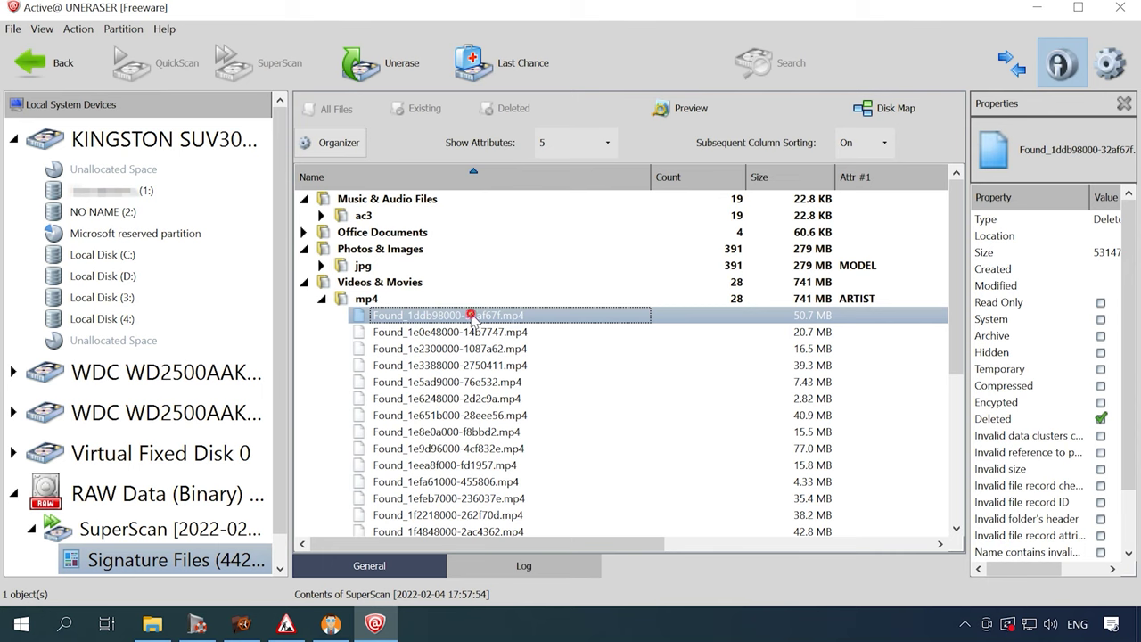
left_click(662, 108)
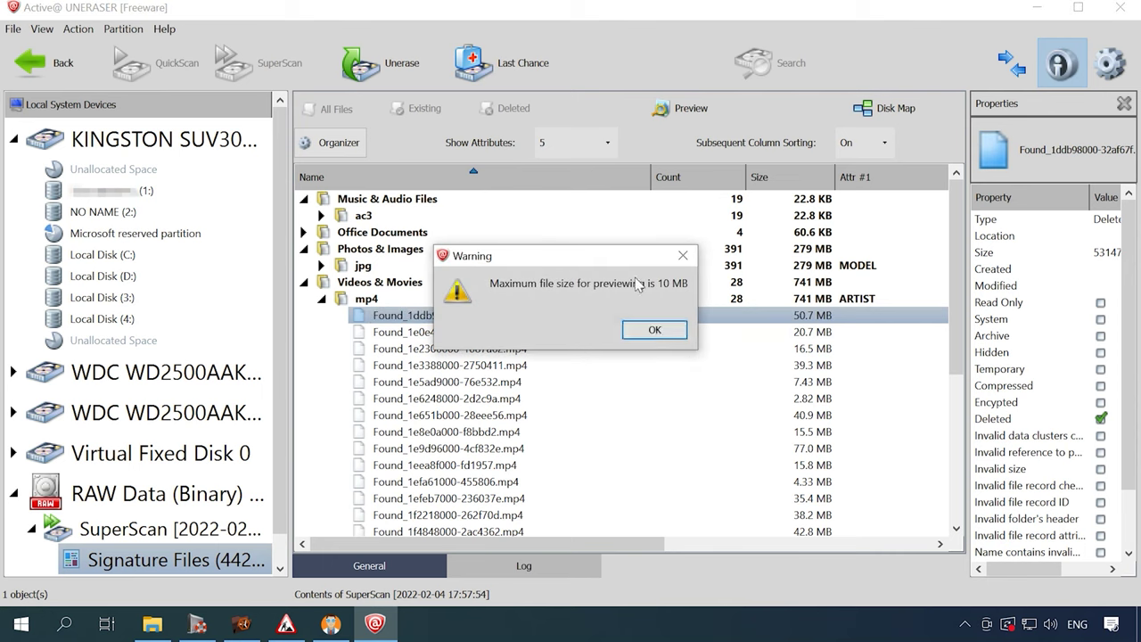
left_click(655, 332)
key("Down")
key("Down")
key("Down")
key("Down")
left_click(687, 108)
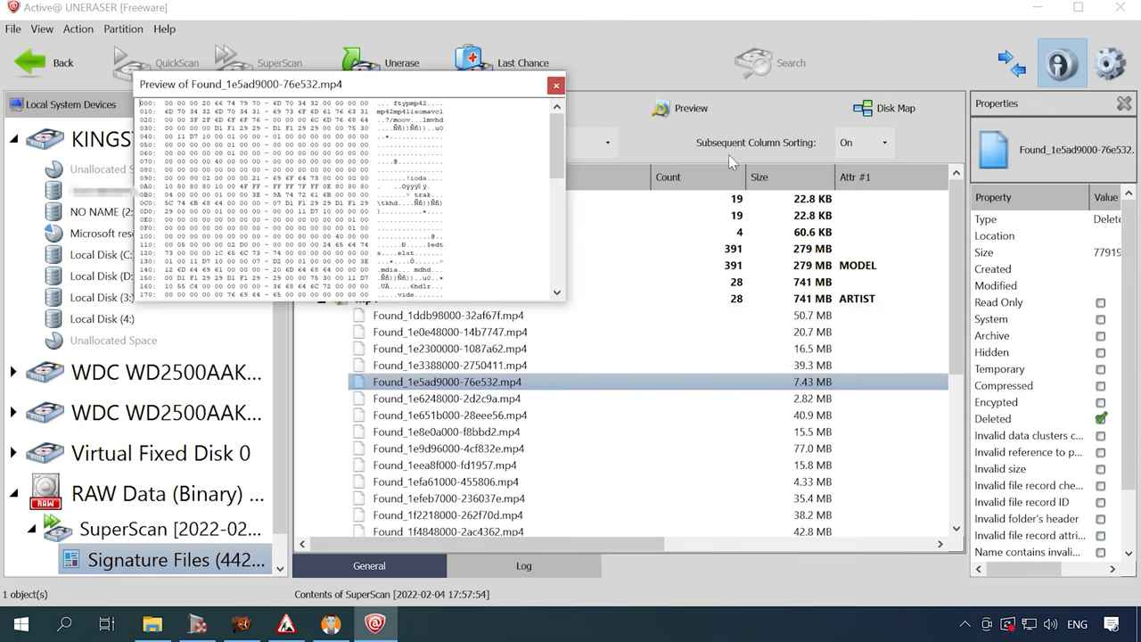
left_click(556, 85)
scroll(542, 300, "down", 3)
scroll(535, 303, "up", 3)
left_click(304, 282)
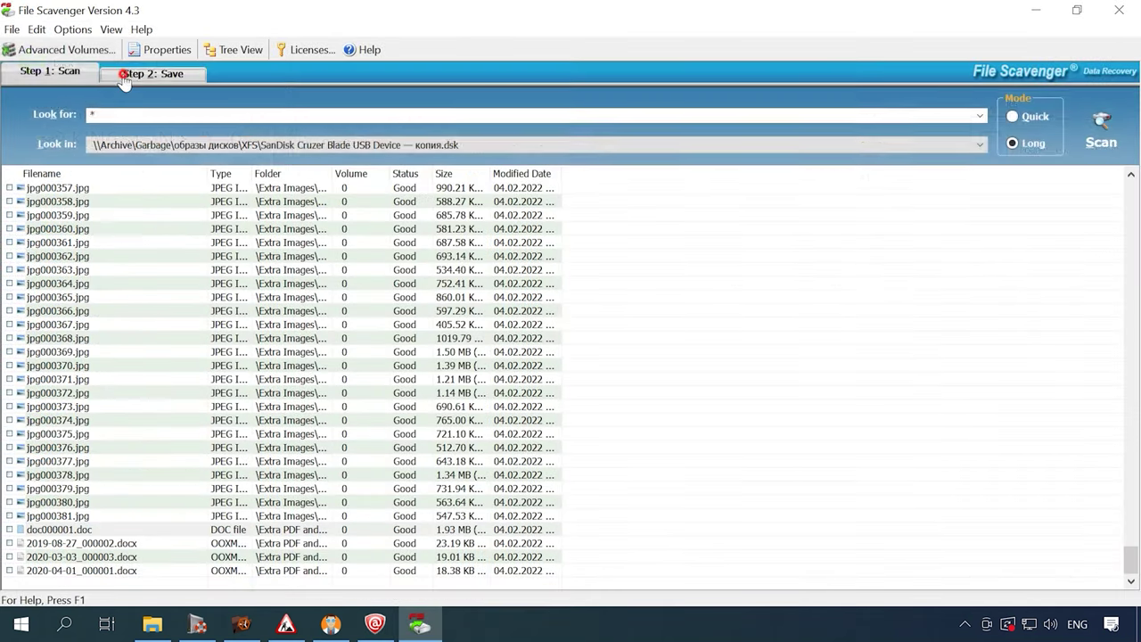
left_click(80, 78)
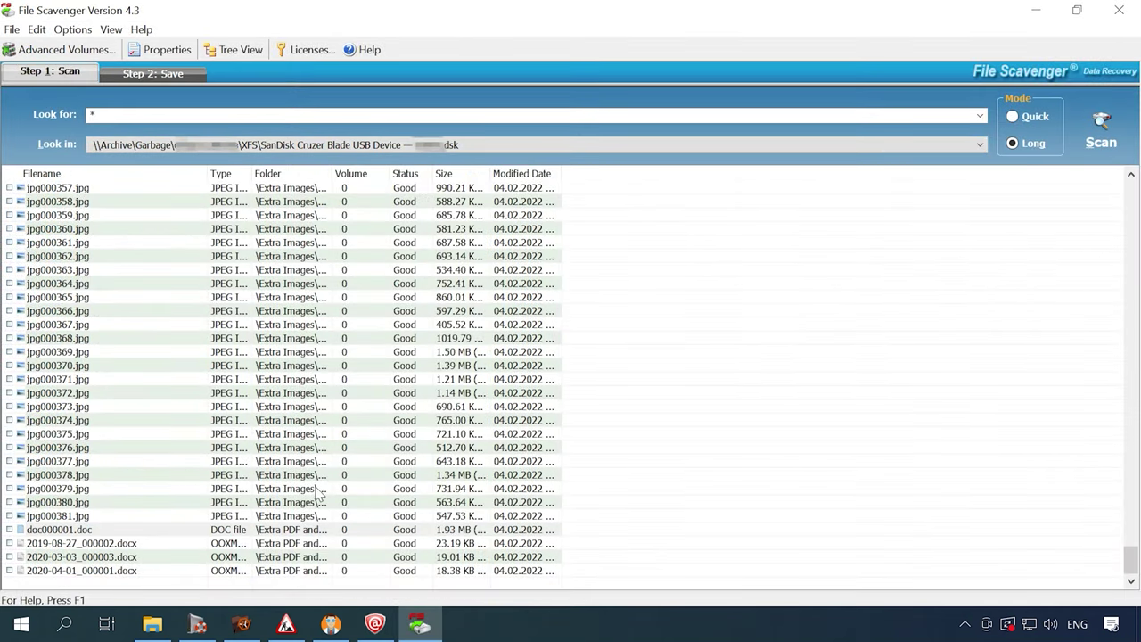
scroll(319, 493, "up", 5)
left_click(84, 297)
left_click(161, 49)
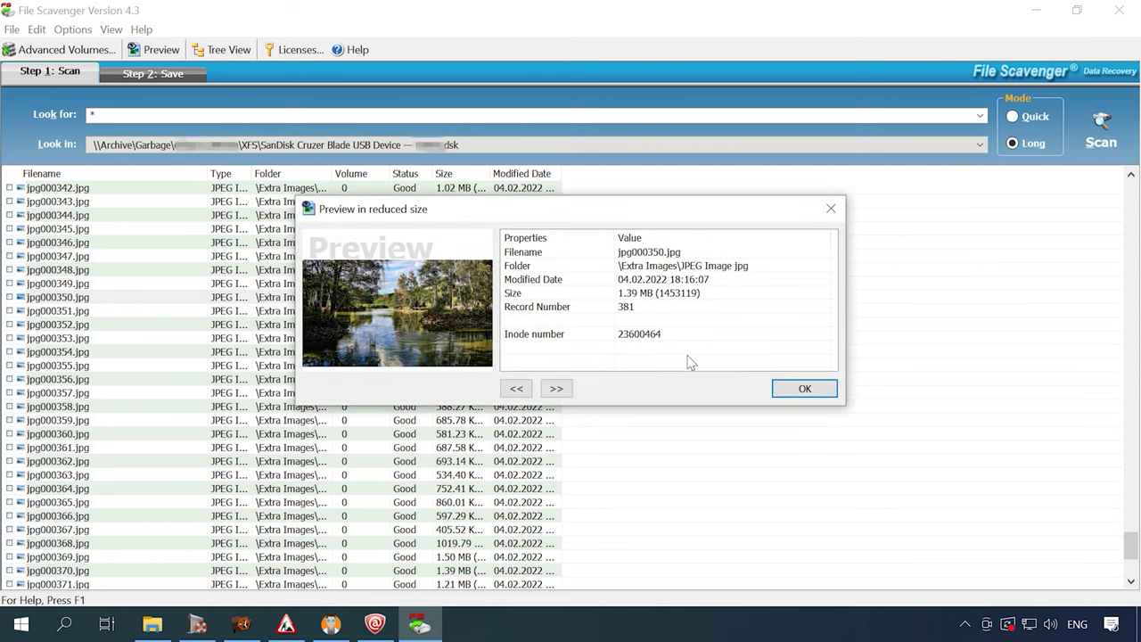
left_click(556, 389)
left_click(557, 389)
left_click(556, 388)
left_click(794, 390)
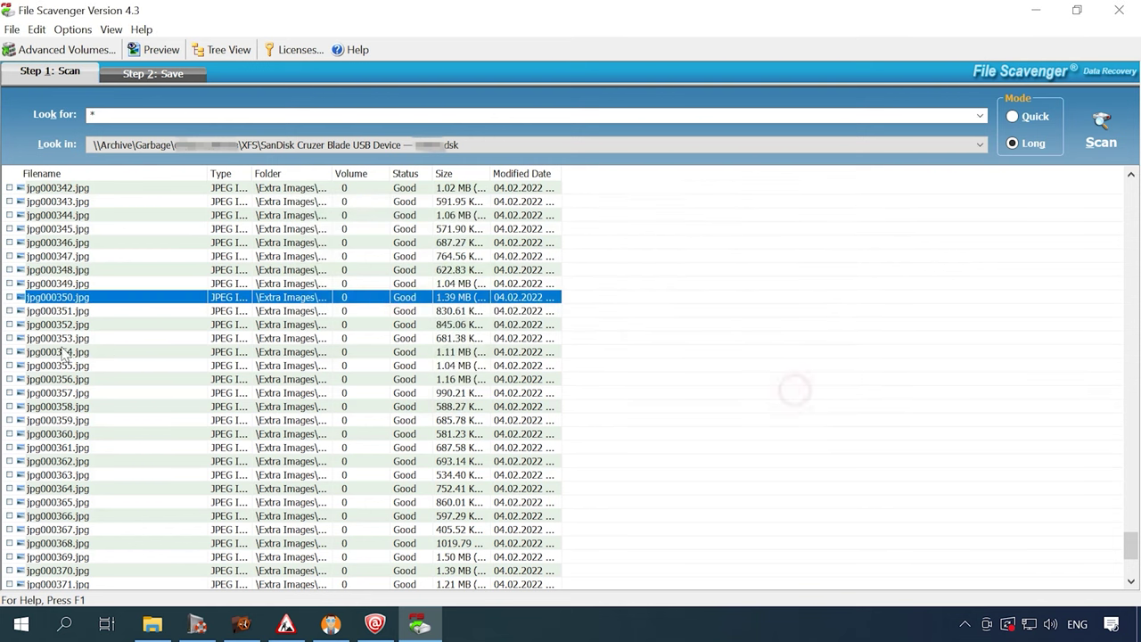
scroll(63, 355, "down", 5)
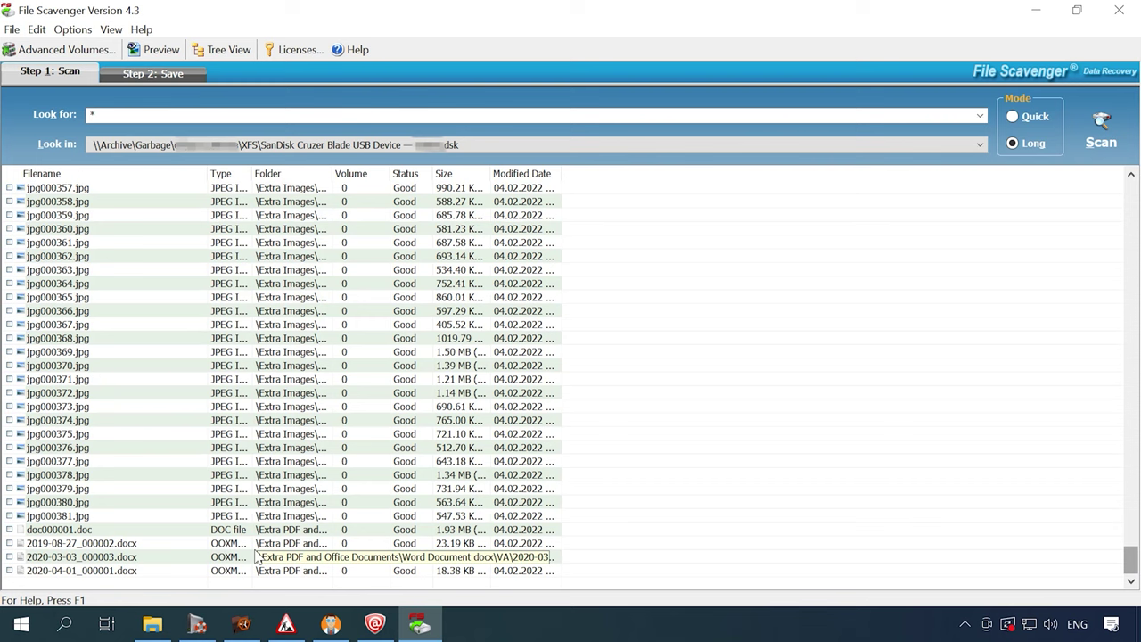
left_click(134, 543)
left_click(163, 49)
left_click(696, 388)
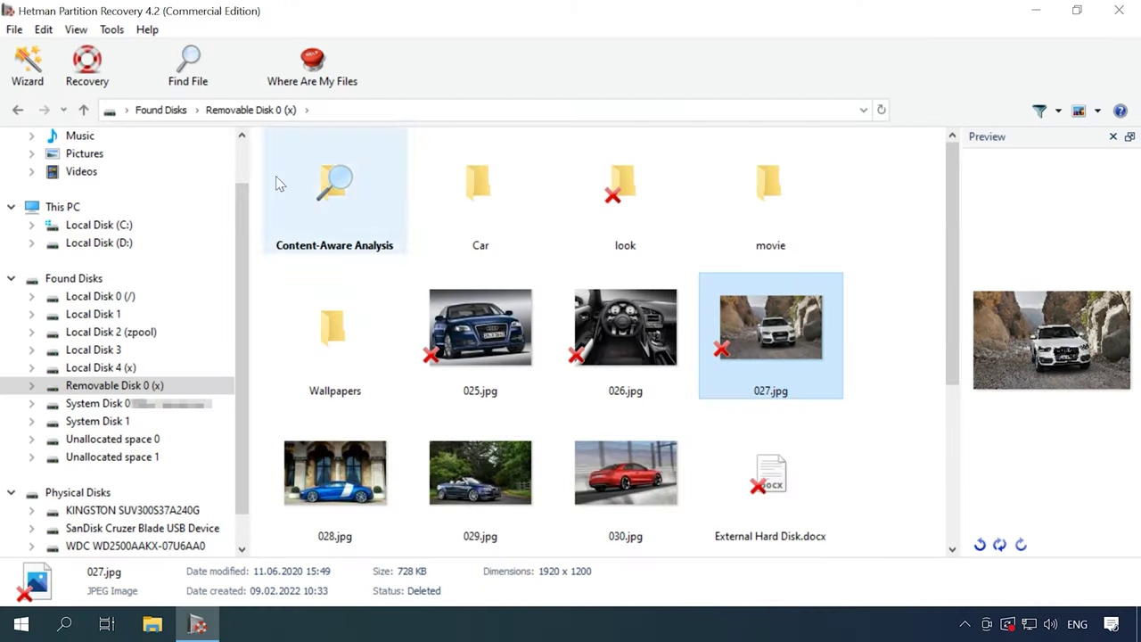
- Cancel the file search and preview the deleted Mountain Bike - 18215.mp4 video
left_click(191, 85)
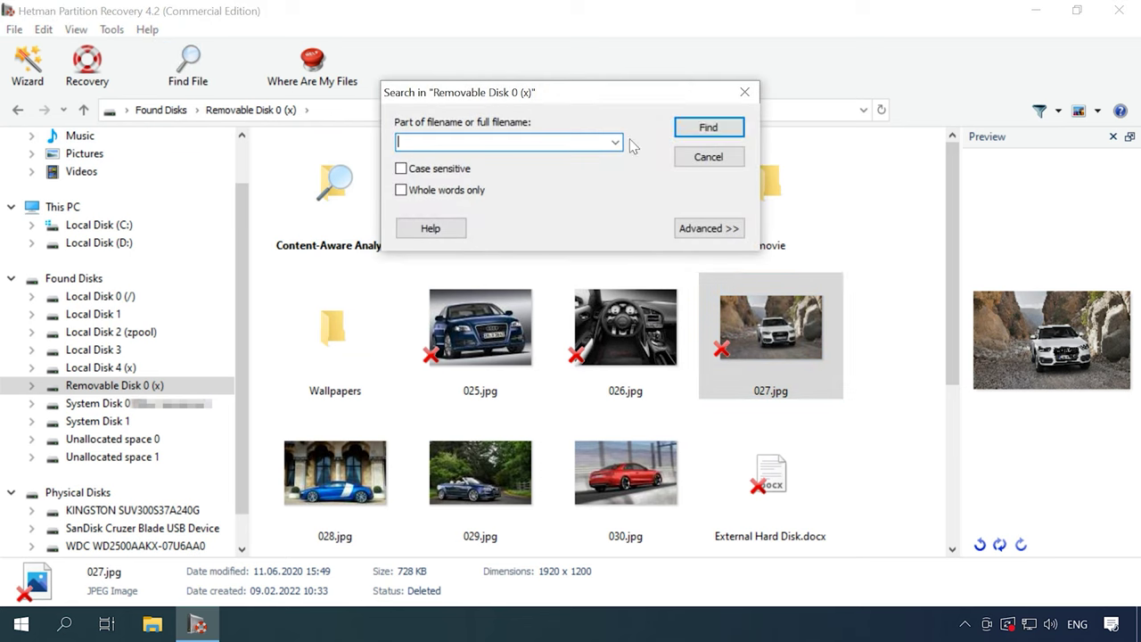
left_click(746, 93)
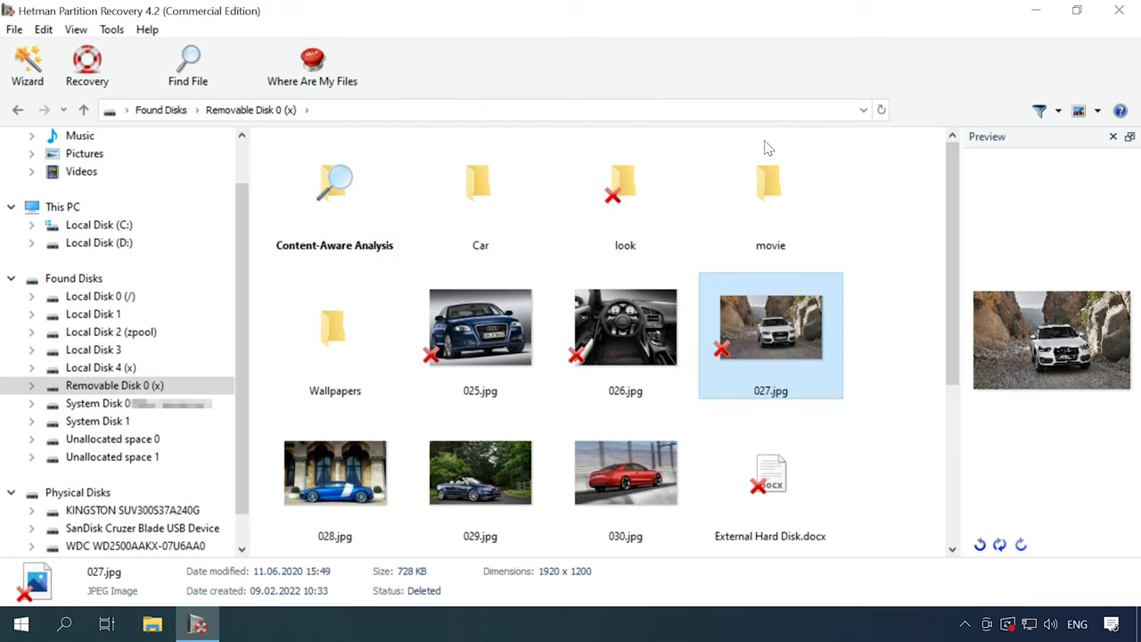
scroll(644, 477, "down", 2)
scroll(644, 477, "down", 1)
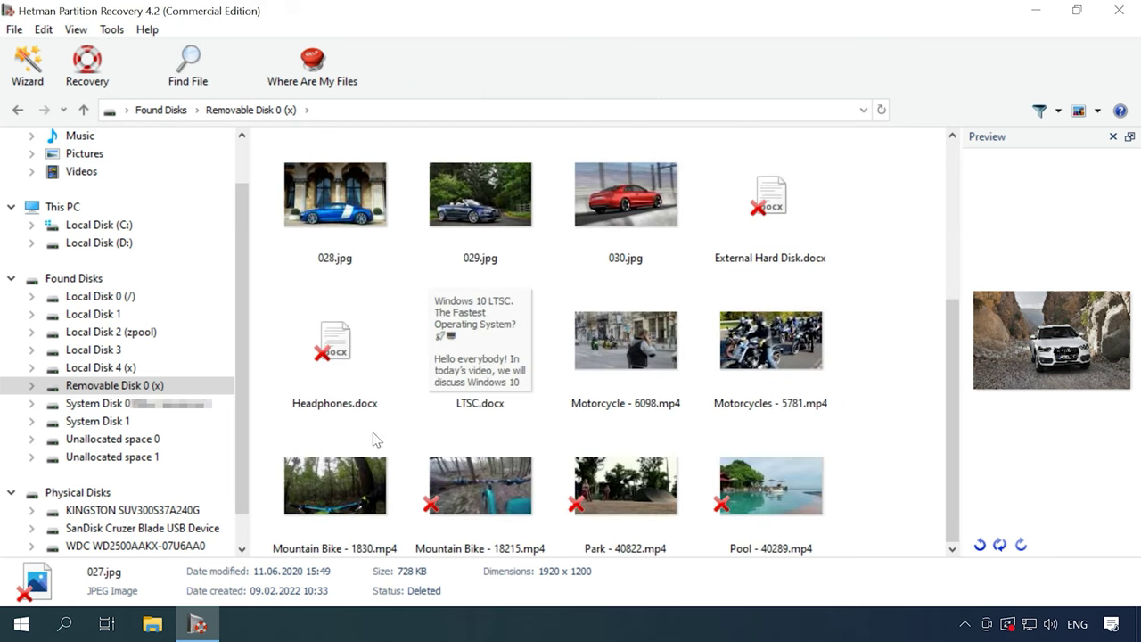
left_click(366, 459)
left_click(508, 488)
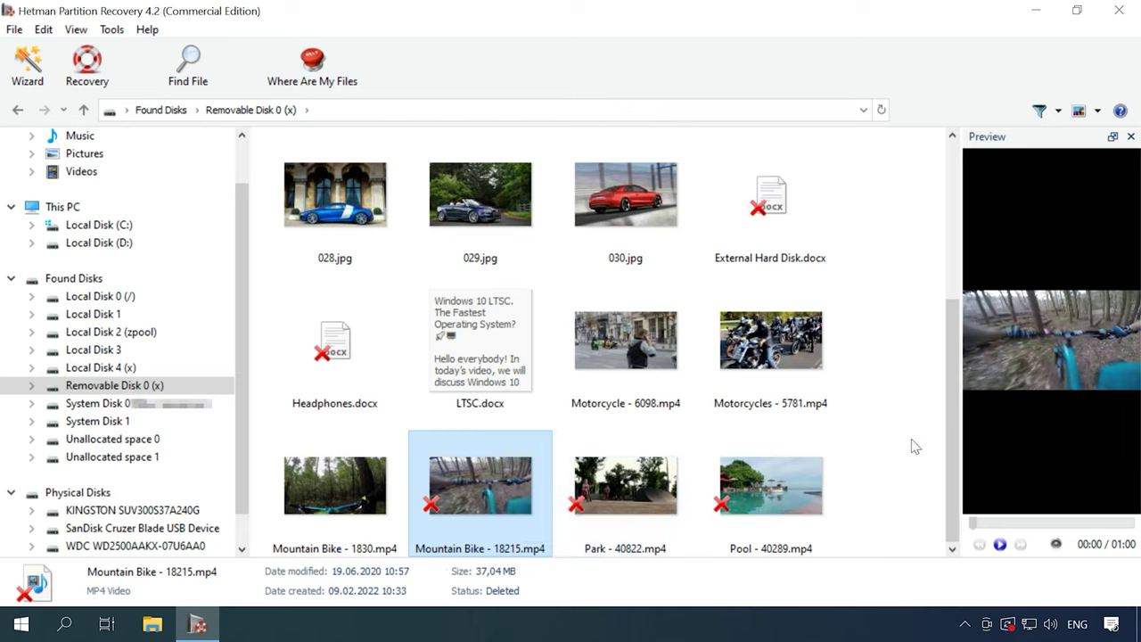
- Preview Park - 40822.mp4 and Pool - 40289.mp4, then select photos 025–027.jpg
left_click(627, 489)
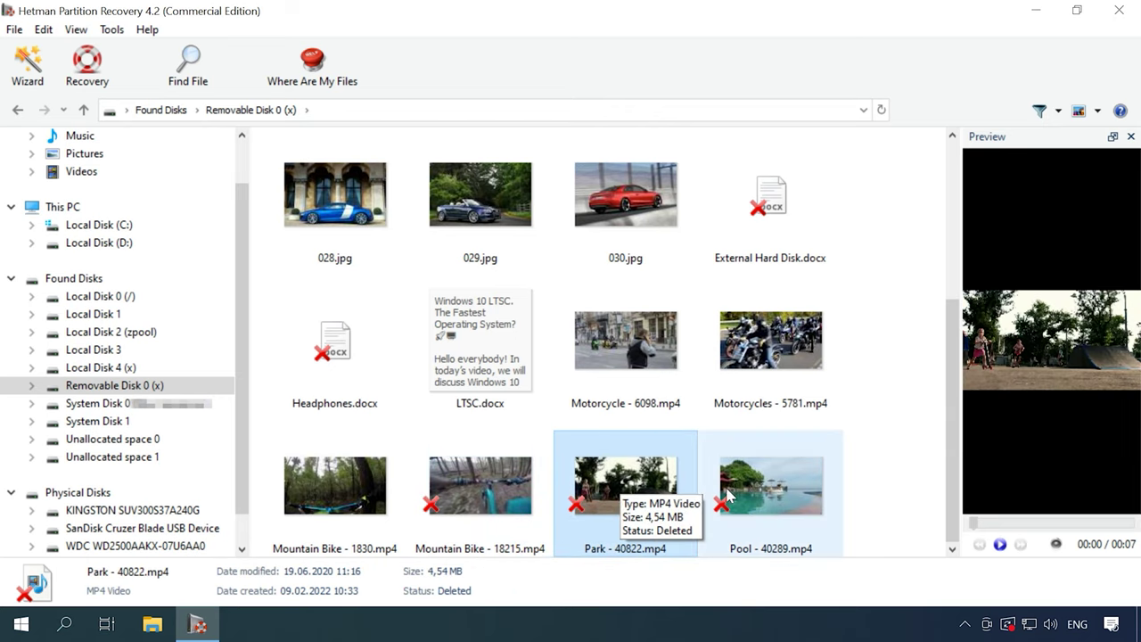
left_click(756, 495)
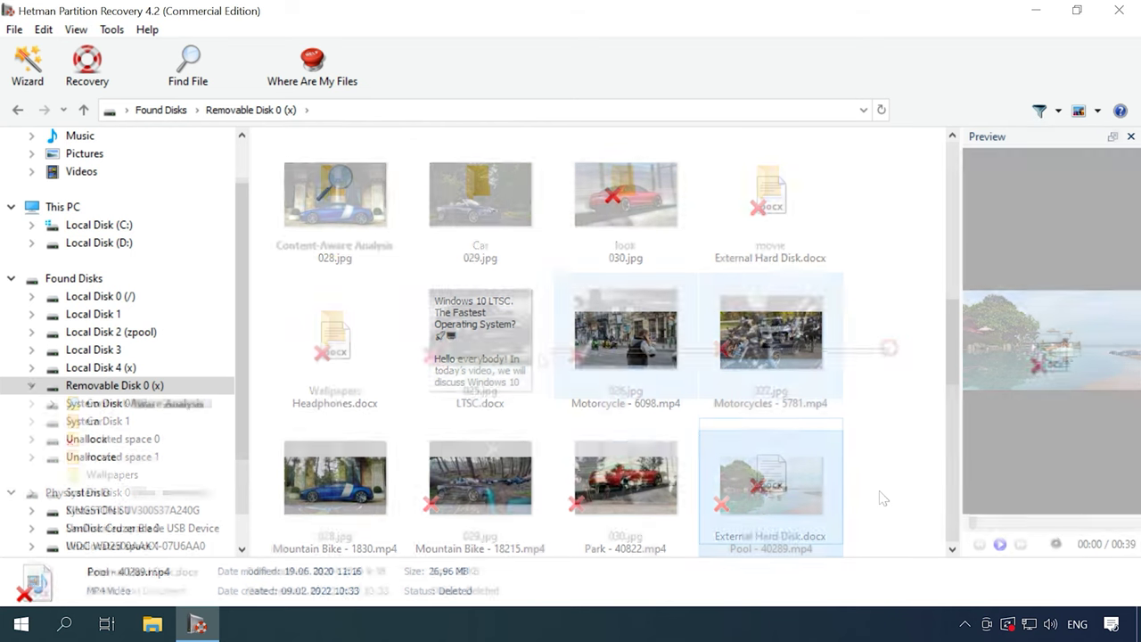
left_click_drag(892, 348, 499, 350)
- Add Headphones.docx to the selection and recover all five chosen files into C:\23\
scroll(717, 491, "down", 3)
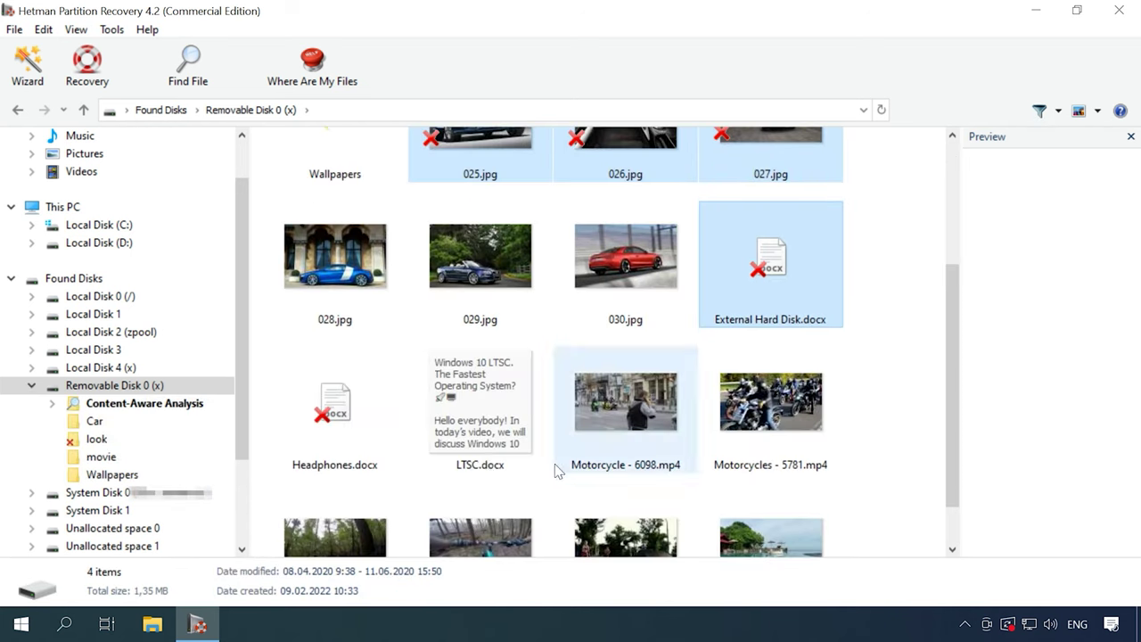
left_click(373, 451, "ctrl")
right_click(374, 451)
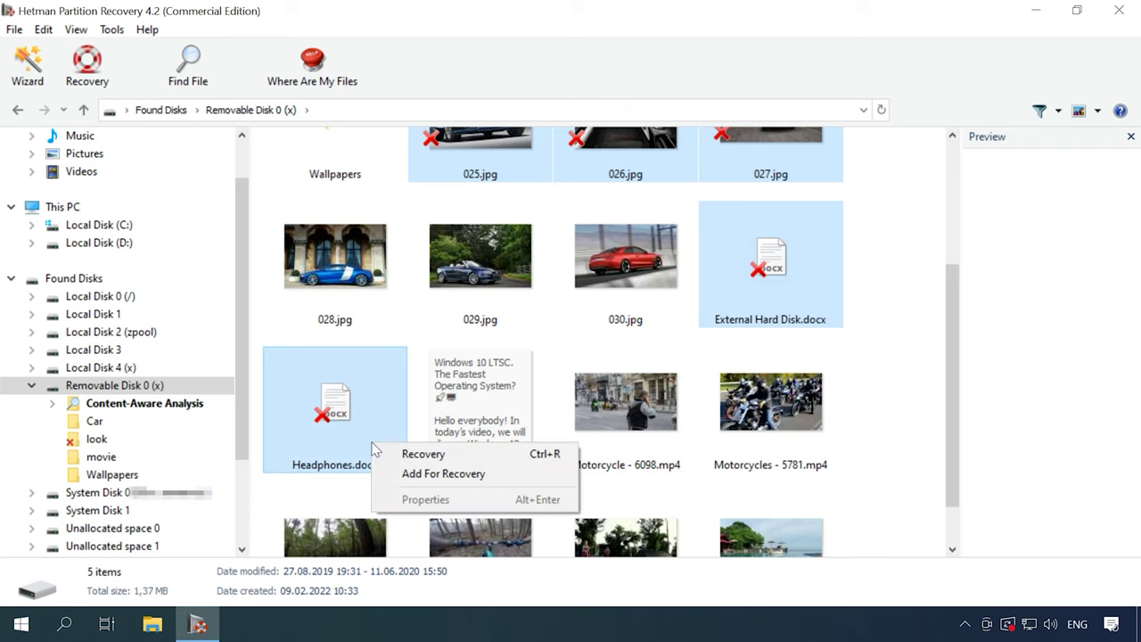
left_click(435, 455)
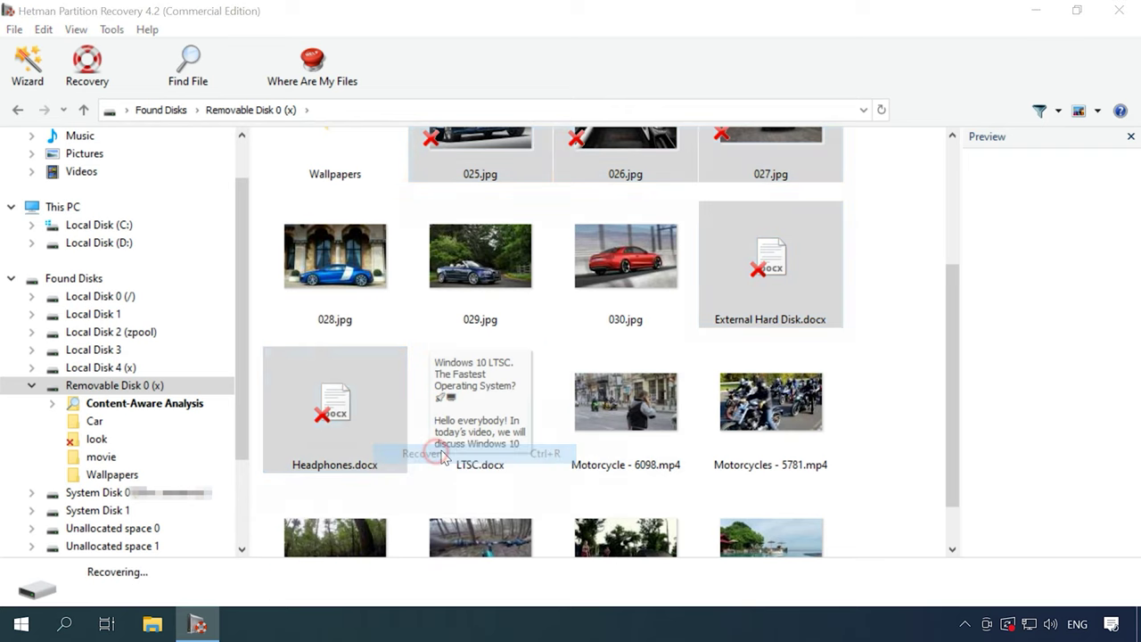
left_click(734, 513)
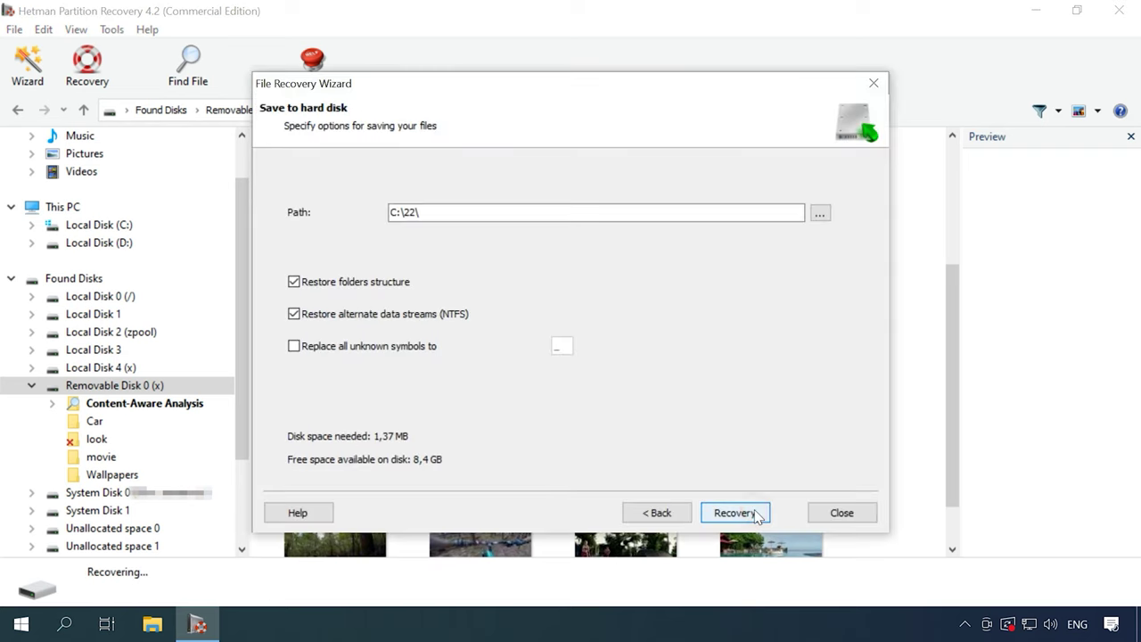
left_click(407, 212)
double_click(410, 212)
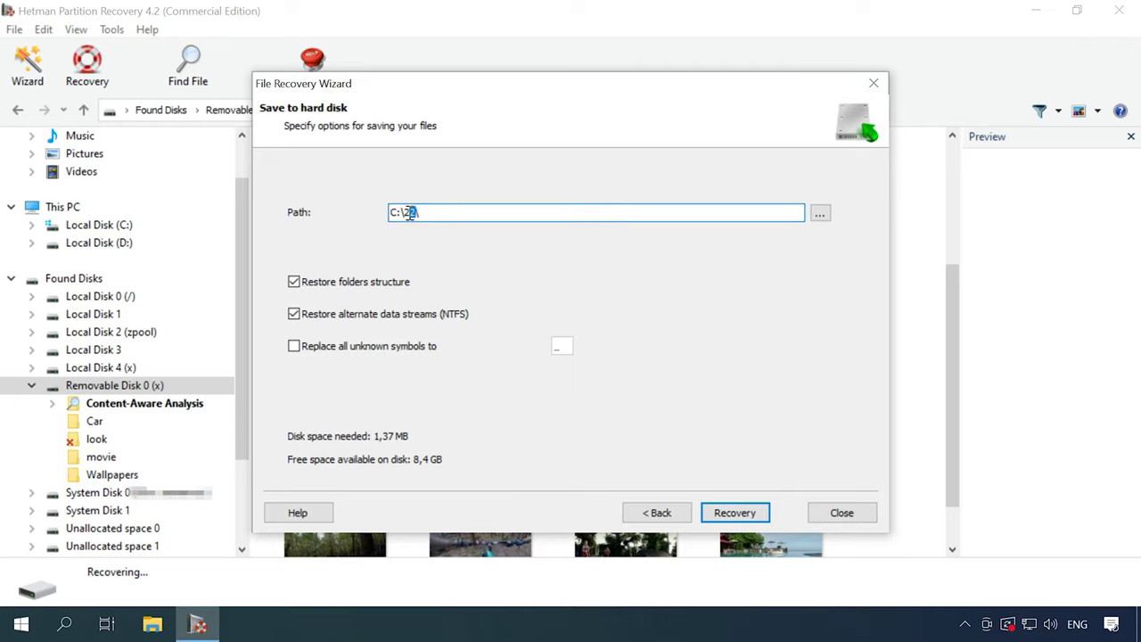
type("23")
left_click(726, 511)
left_click(733, 513)
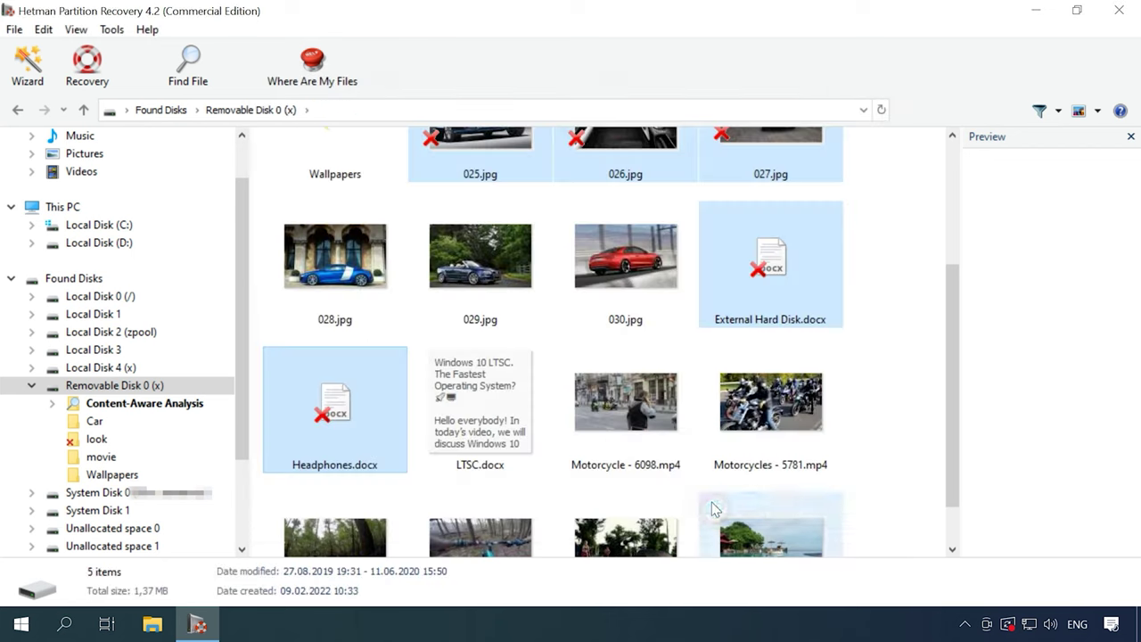